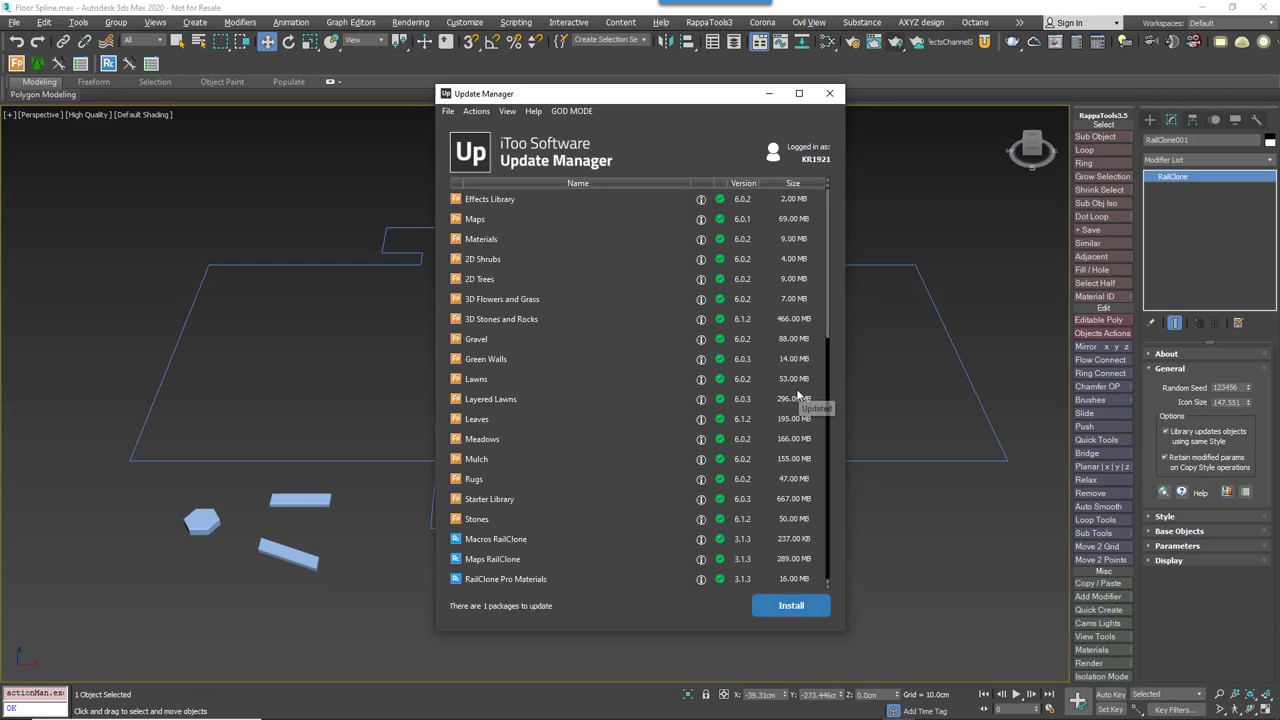
- Hide the installed packages, install the pending package update, and close the update windows
{"action": "left_click", "coordinate": [507, 111]}
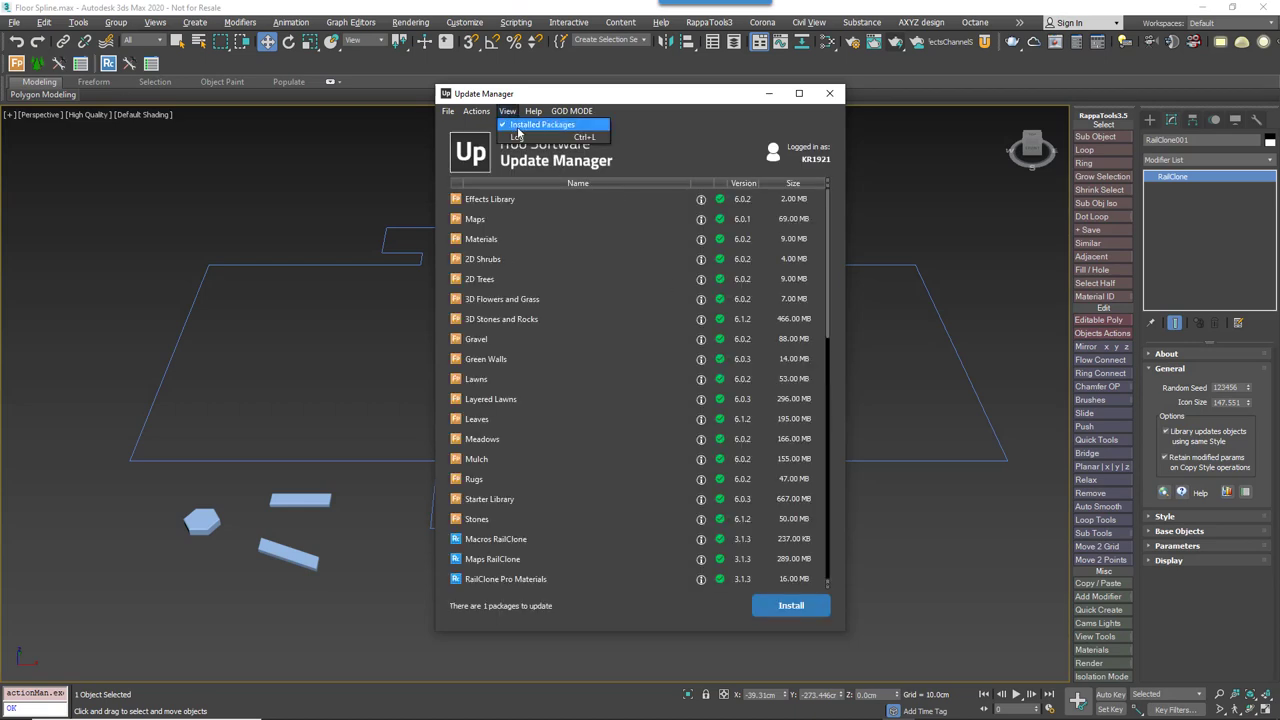
{"action": "left_click", "coordinate": [517, 135]}
{"action": "left_click", "coordinate": [479, 200]}
{"action": "left_click", "coordinate": [812, 606]}
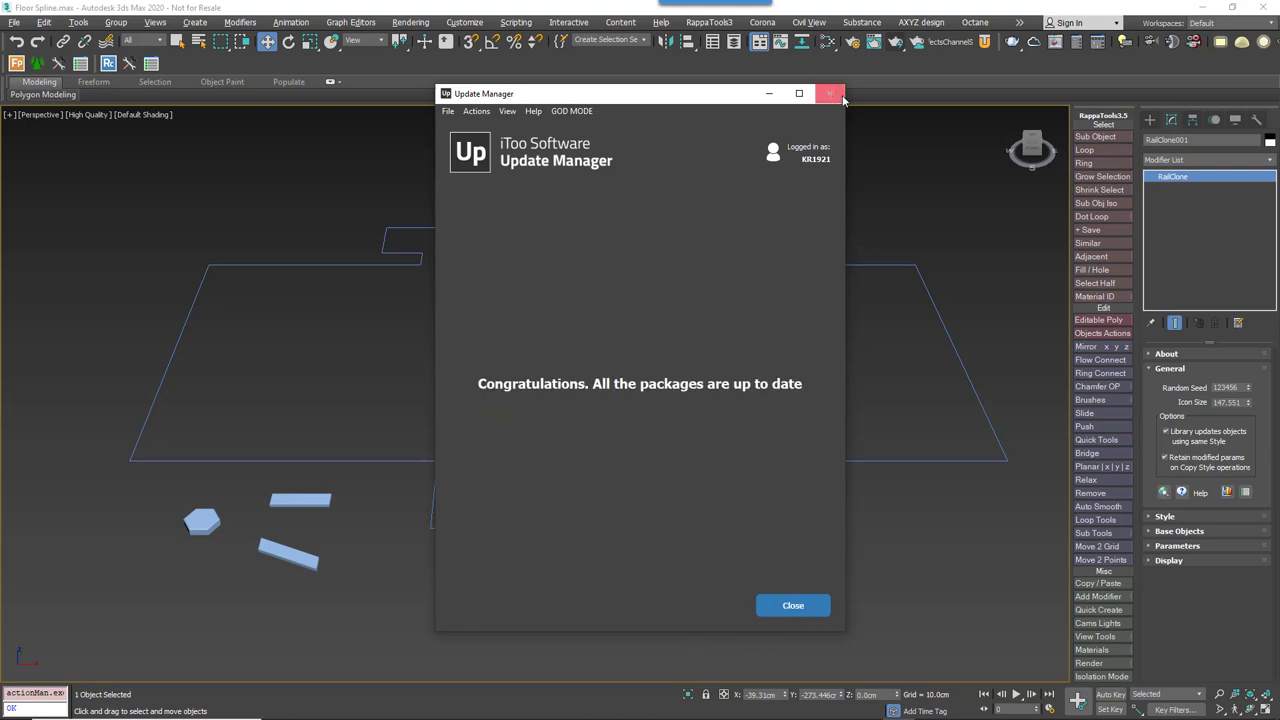
{"action": "left_click", "coordinate": [829, 93]}
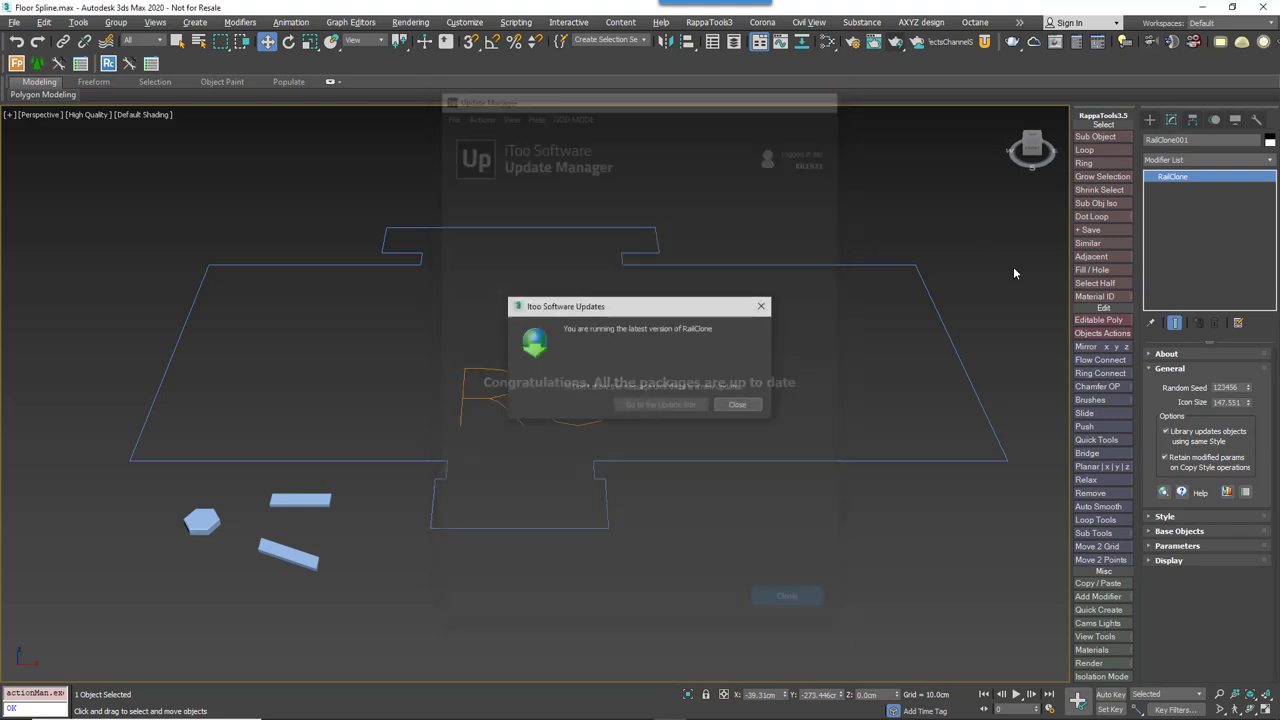
{"action": "left_click", "coordinate": [737, 404]}
- Delete the existing RailClone object and merge Floor Macros.max into the scene, placing it inside the floor outline
{"action": "key", "text": "Delete"}
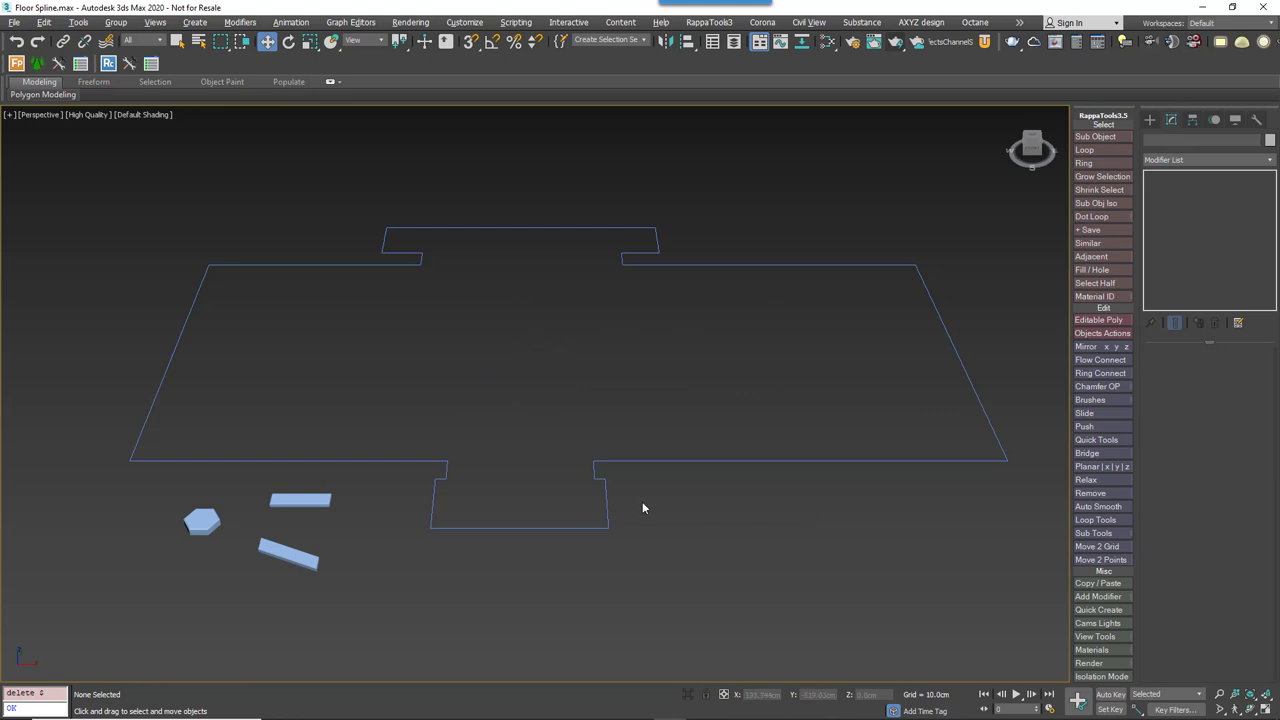
{"action": "key", "text": "alt+Tab"}
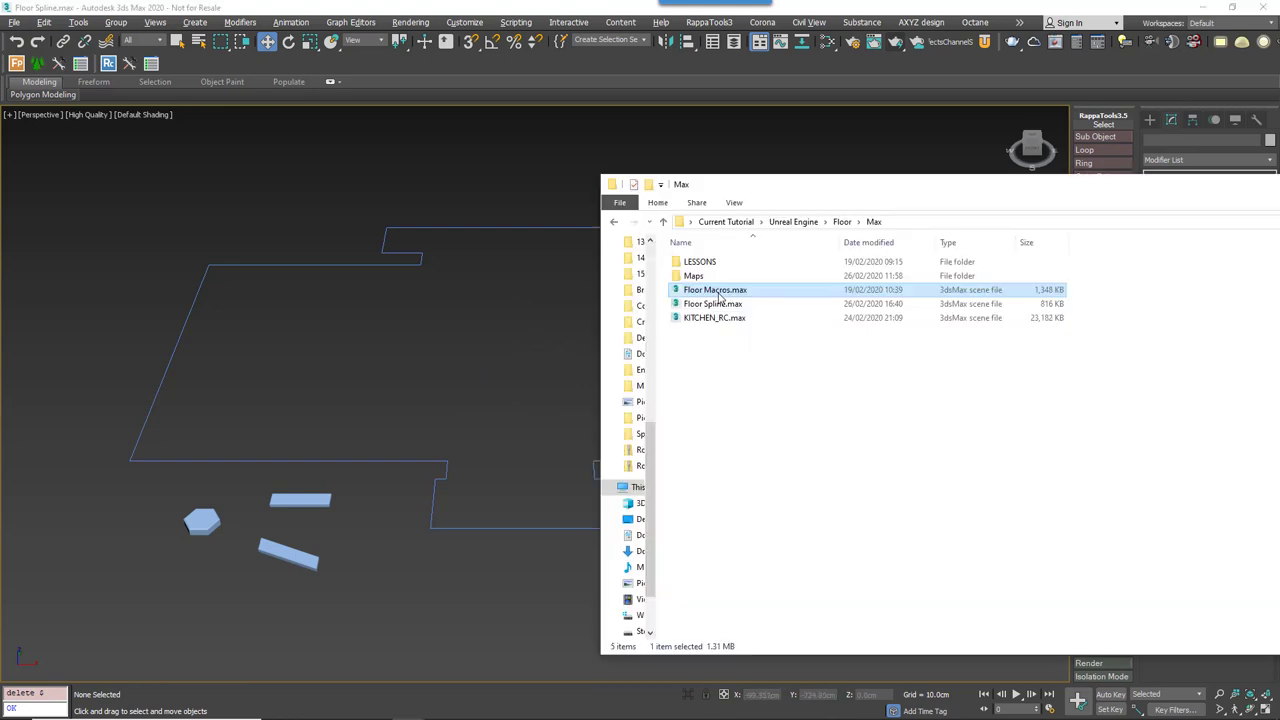
{"action": "left_click_drag", "start_coordinate": [716, 293], "coordinate": [452, 358]}
{"action": "left_click", "coordinate": [474, 379]}
{"action": "left_click", "coordinate": [488, 380]}
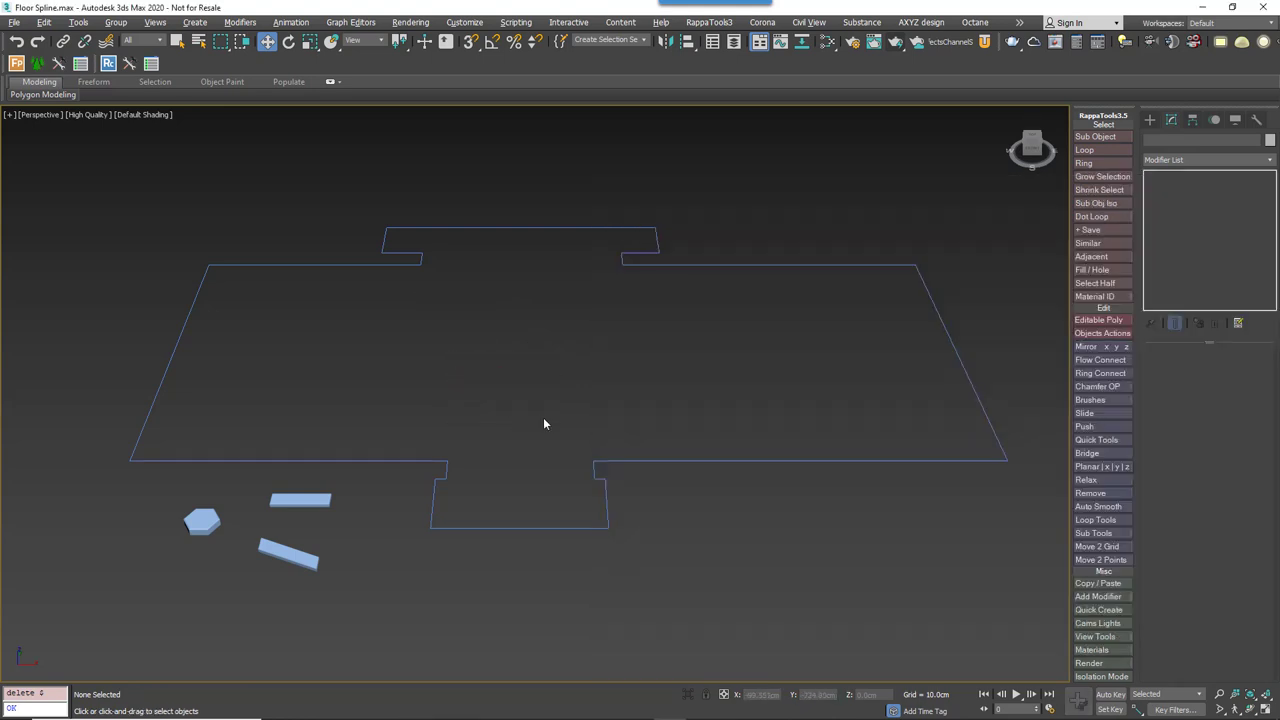
{"action": "left_click", "coordinate": [542, 306]}
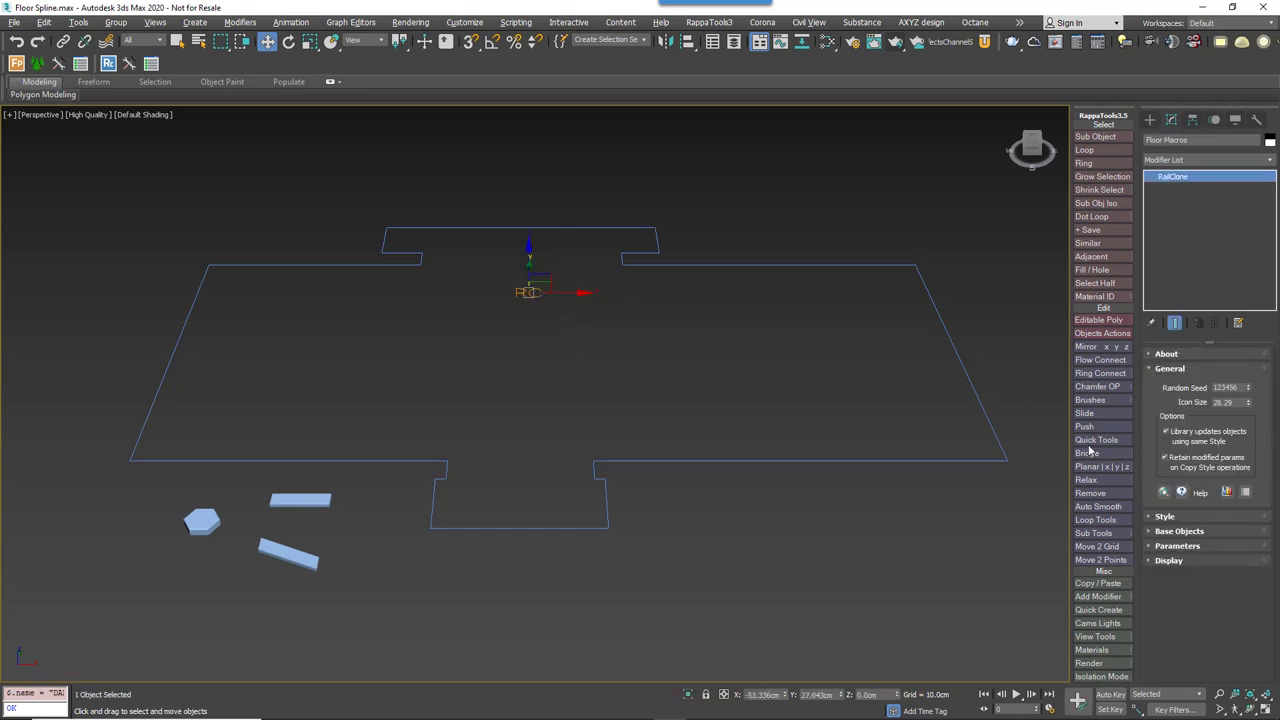
- Open the merged RailClone object's style in the Style Editor and move the editor clear of the plank models
{"action": "left_click", "coordinate": [1166, 517]}
{"action": "left_click", "coordinate": [1168, 457]}
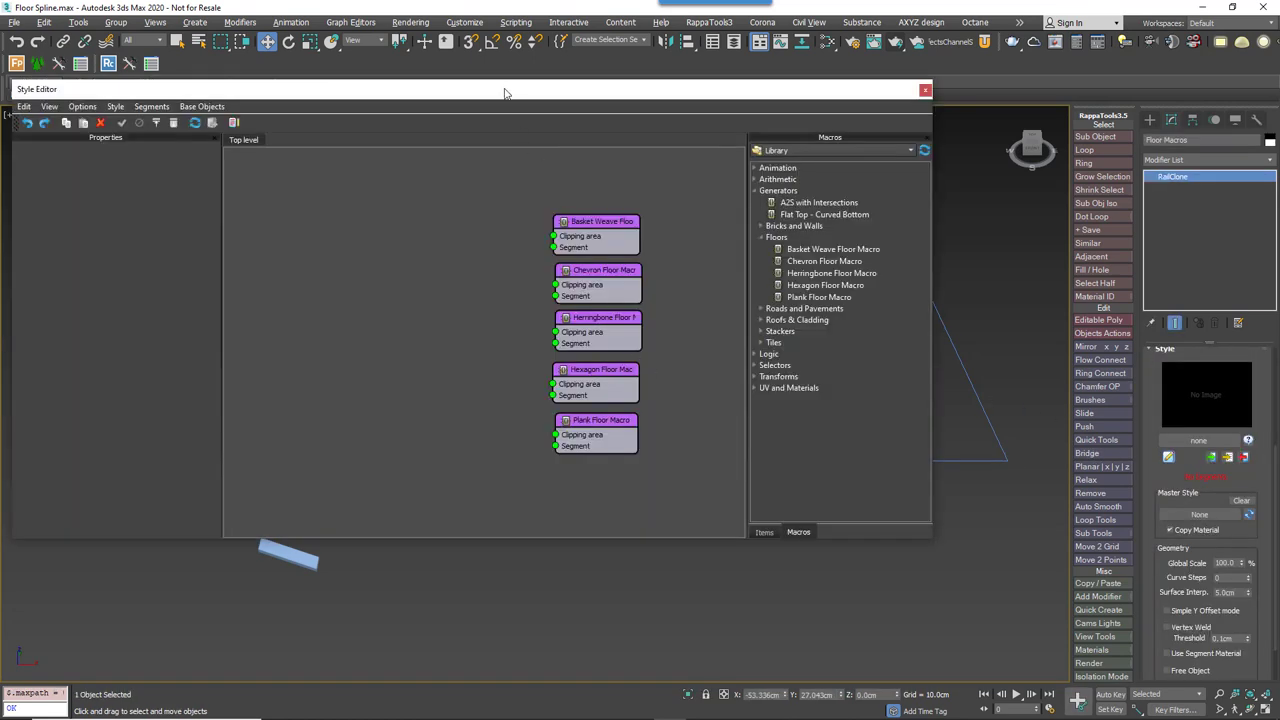
{"action": "left_click_drag", "start_coordinate": [505, 93], "coordinate": [505, 22]}
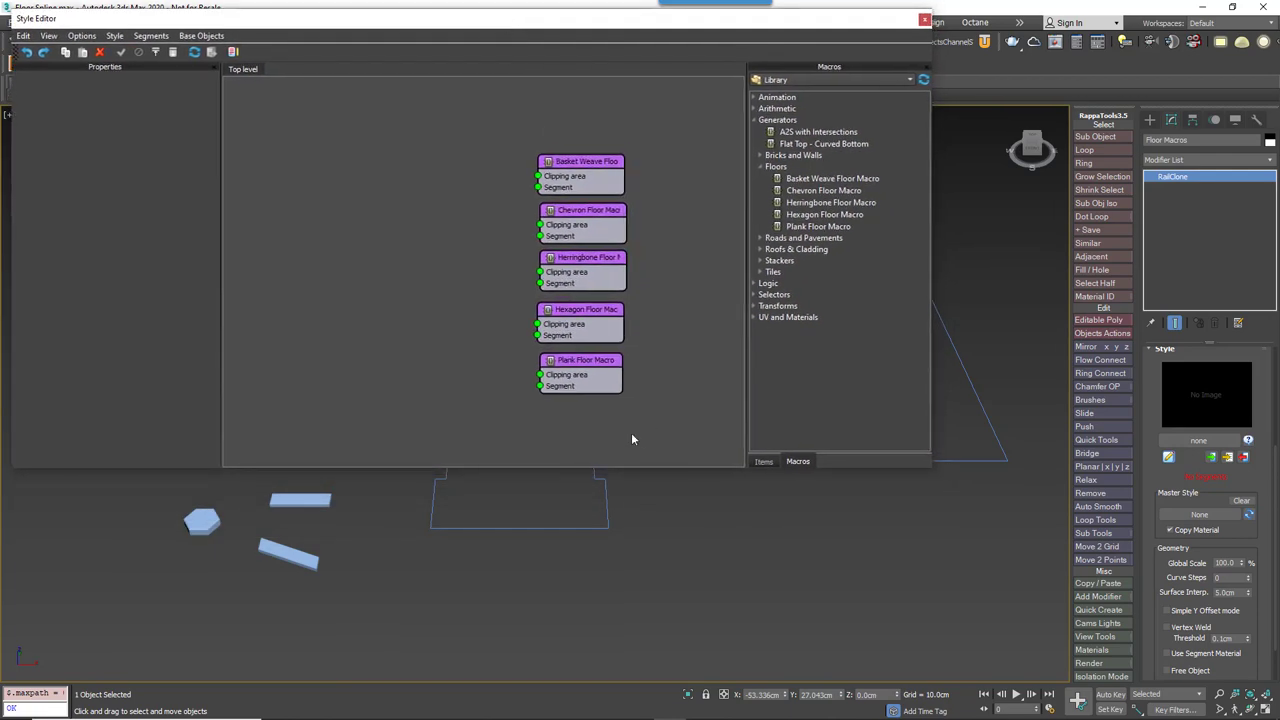
- Disable the Plank, Hexagon, Chevron and Basket Weave floor macros, leaving only the Herringbone macro active
{"action": "left_click", "coordinate": [590, 367]}
{"action": "left_click", "coordinate": [603, 334]}
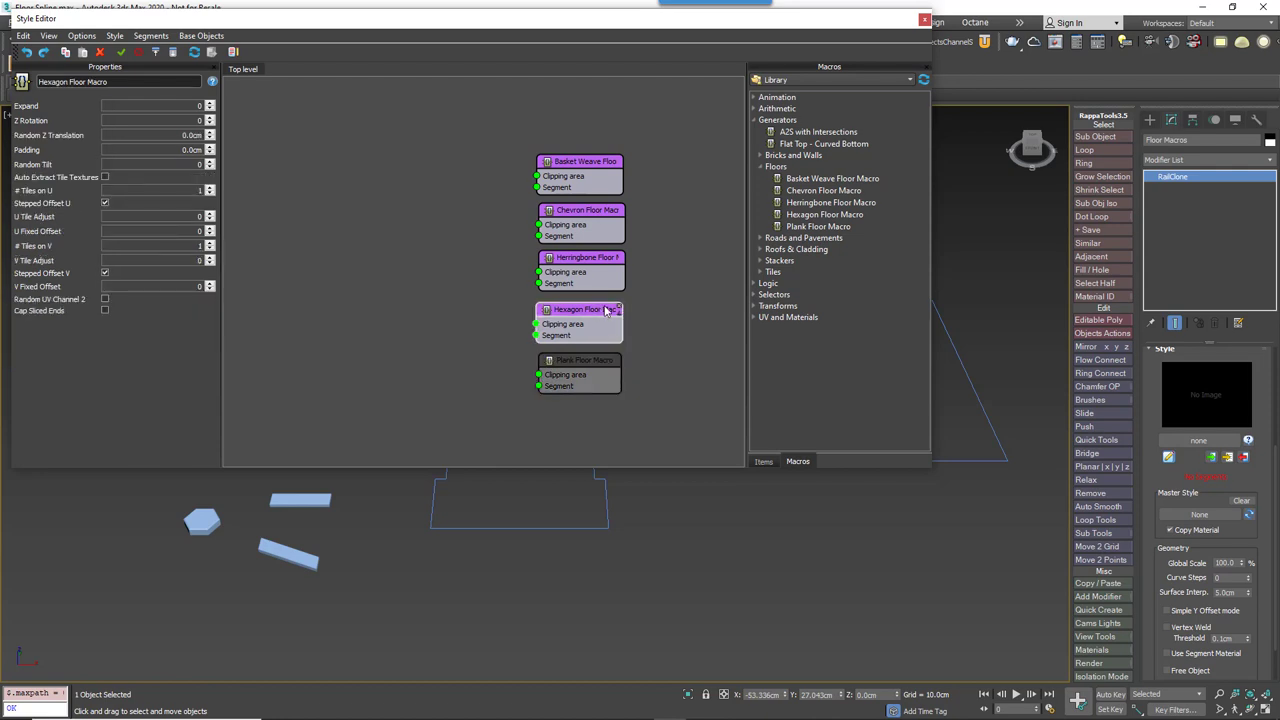
{"action": "left_click", "coordinate": [588, 208]}
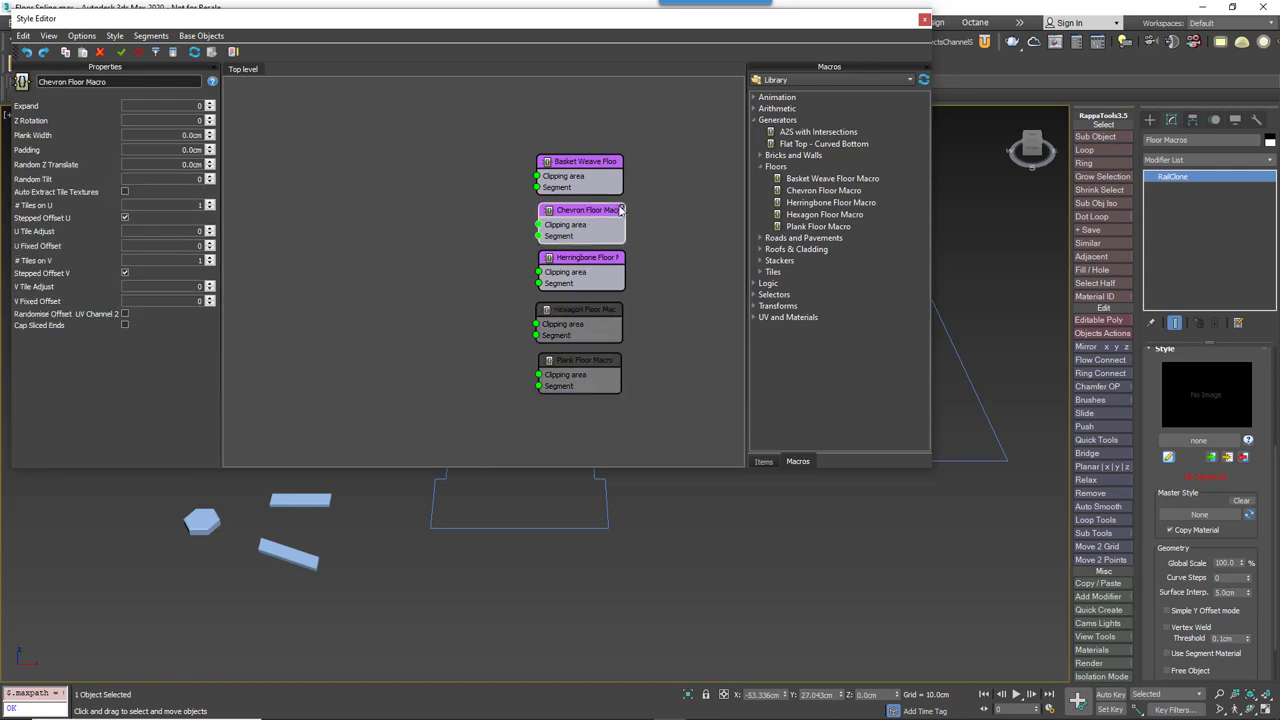
{"action": "left_click", "coordinate": [611, 165]}
{"action": "left_click", "coordinate": [729, 279]}
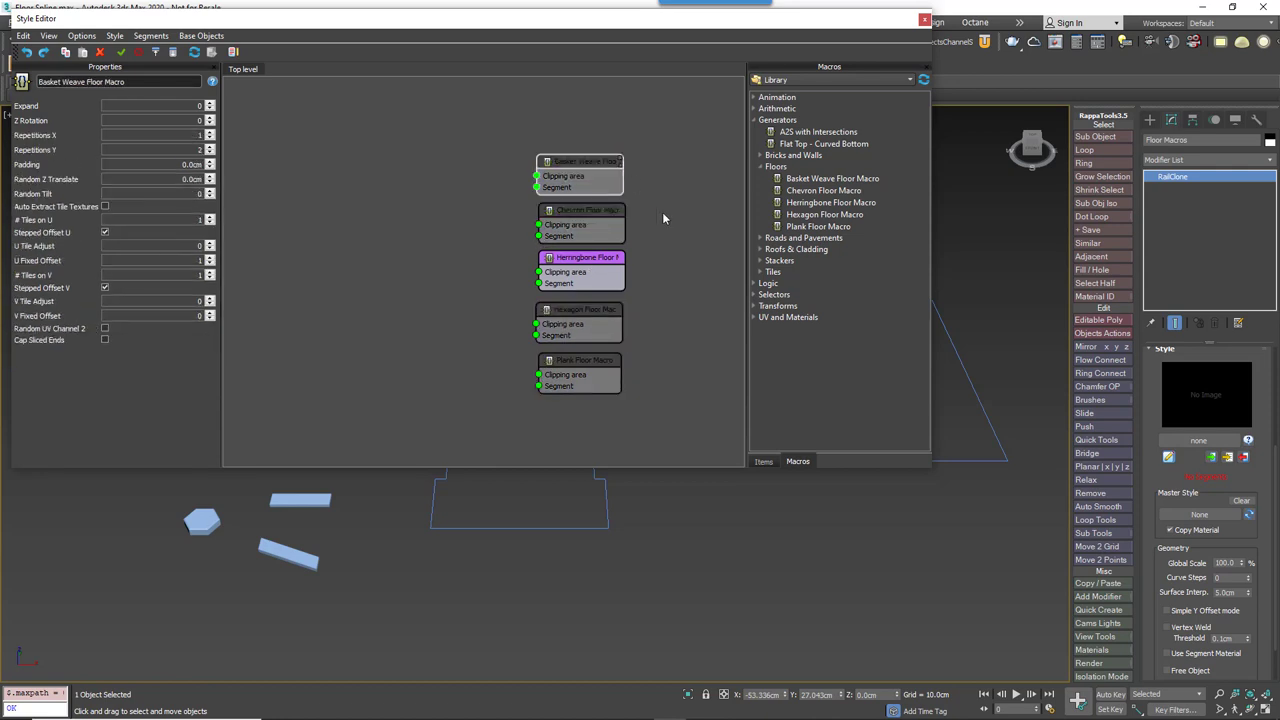
- Add a Spline node wired to the Herringbone macro's Clipping area and assign the Floor Spline outline to it
{"action": "left_click", "coordinate": [765, 463]}
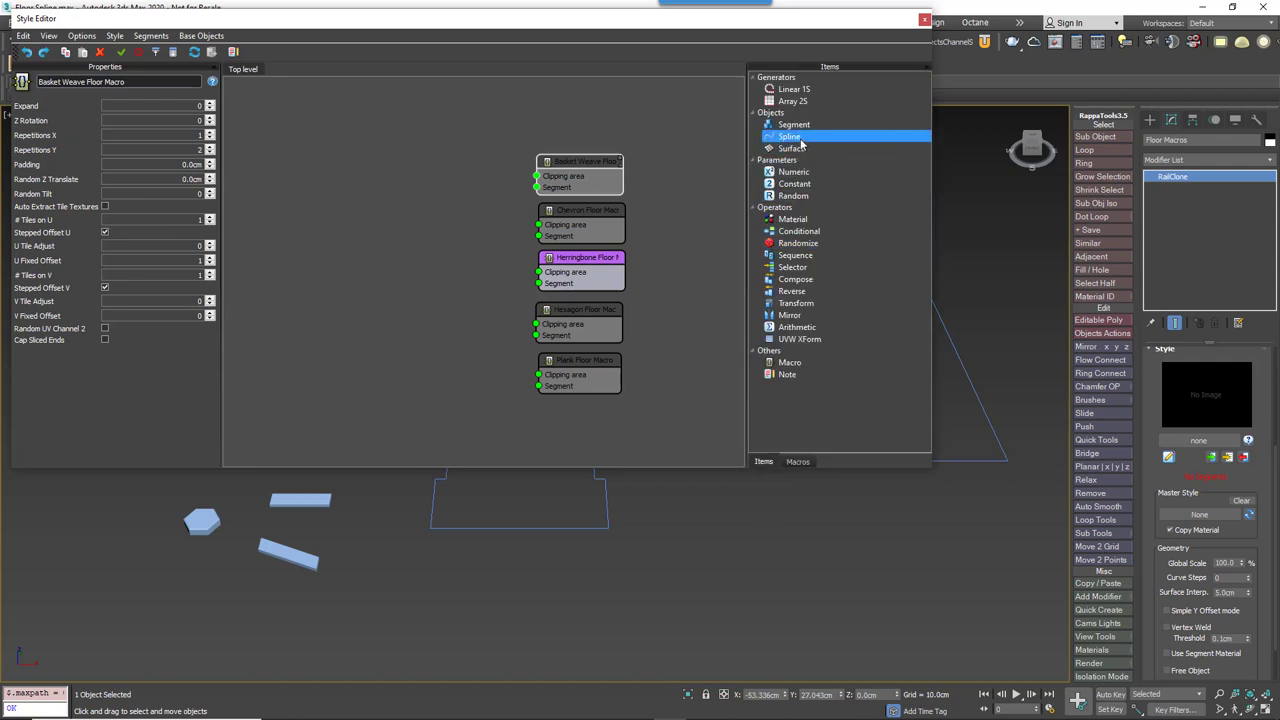
{"action": "left_click_drag", "start_coordinate": [806, 134], "coordinate": [538, 272]}
{"action": "left_click", "coordinate": [190, 106]}
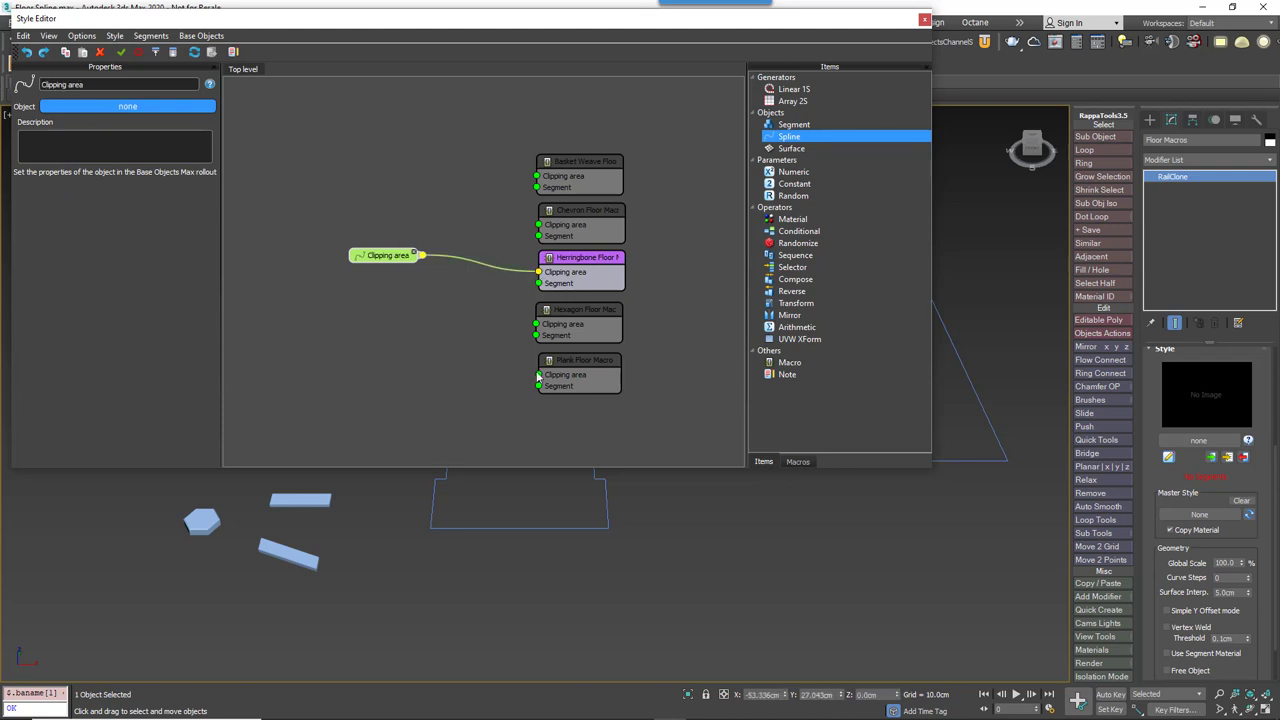
{"action": "left_click", "coordinate": [124, 110]}
{"action": "left_click", "coordinate": [463, 529]}
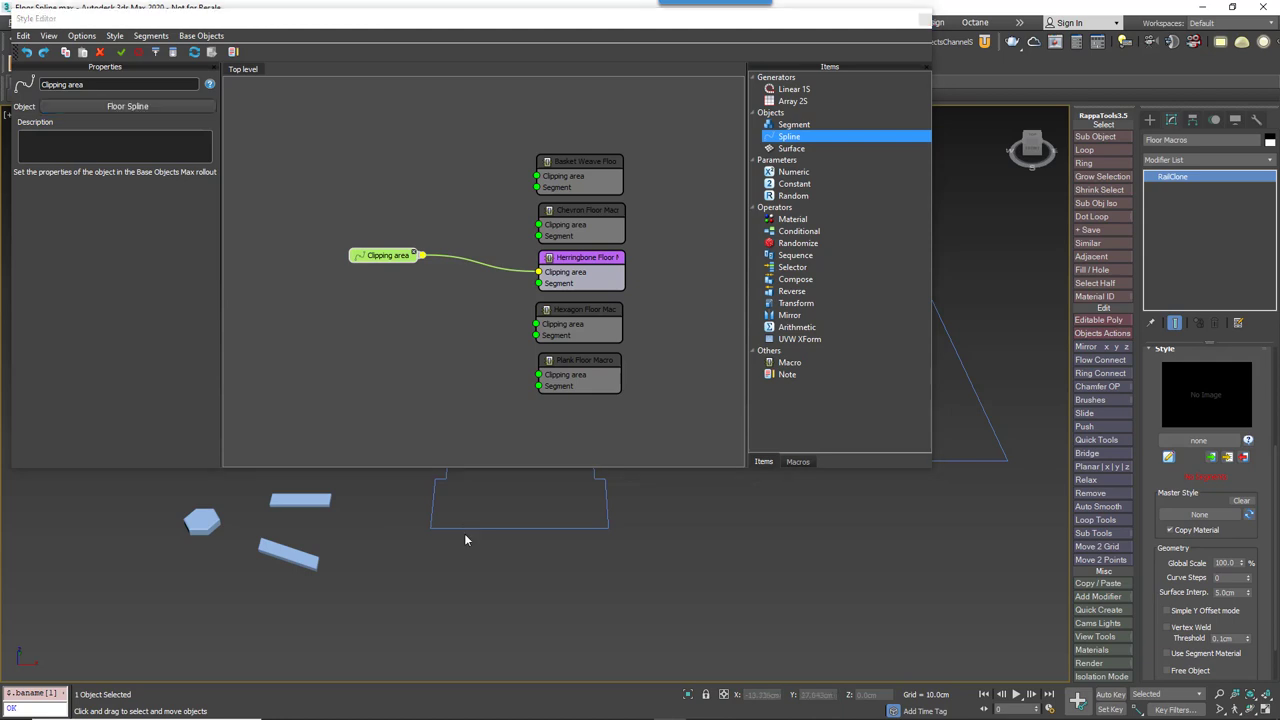
- Add a Segment node below the clipping area node and assign the Box001 plank to it
{"action": "left_click", "coordinate": [790, 160]}
{"action": "left_click", "coordinate": [816, 124]}
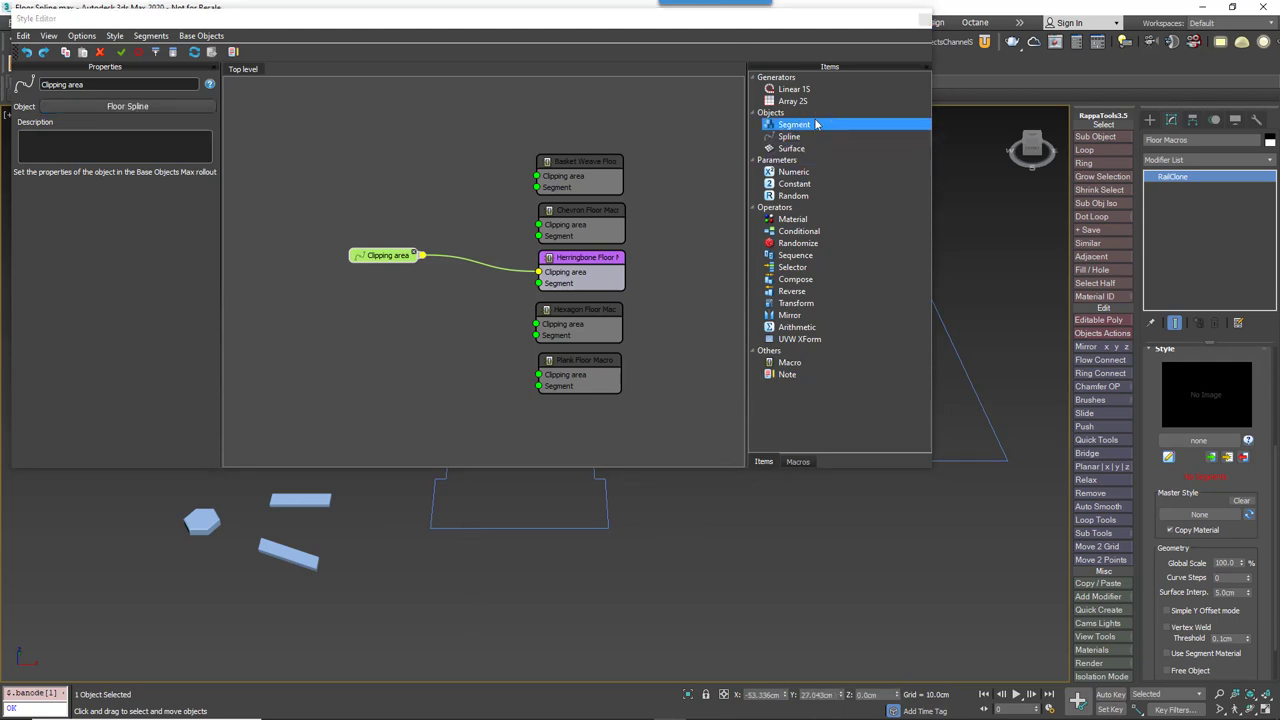
{"action": "left_click_drag", "start_coordinate": [816, 124], "coordinate": [371, 285]}
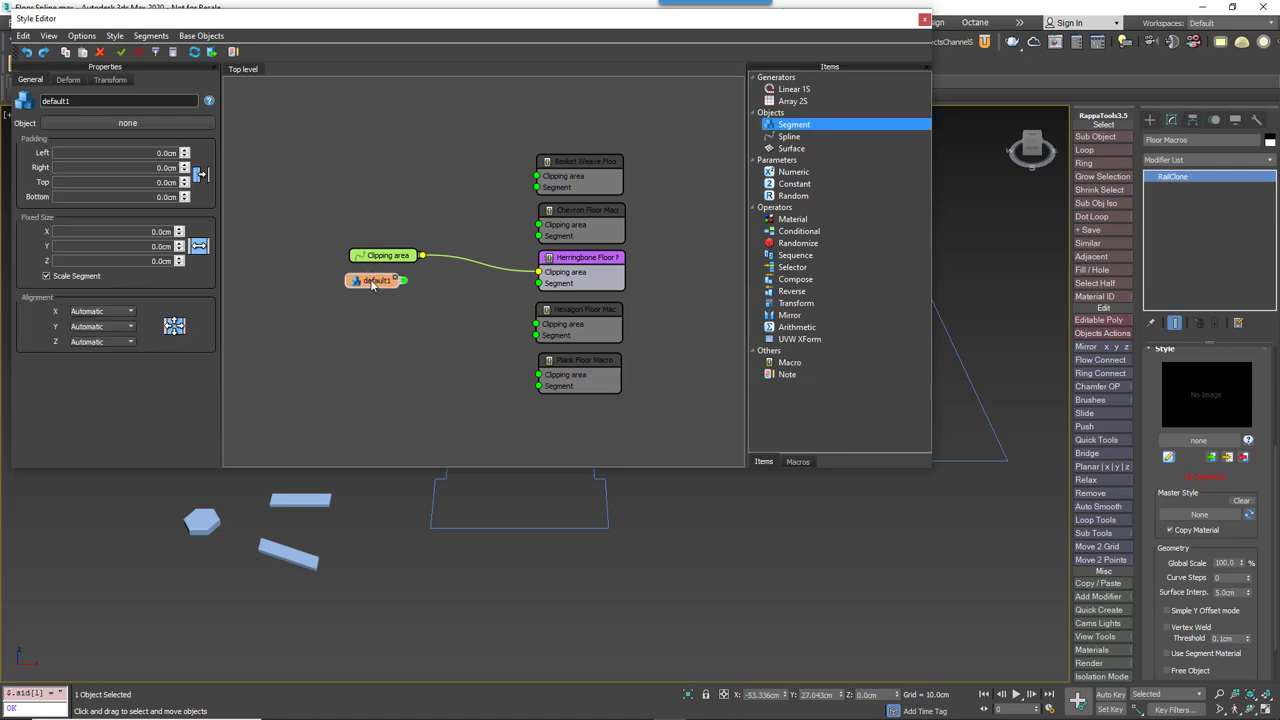
{"action": "left_click", "coordinate": [156, 124]}
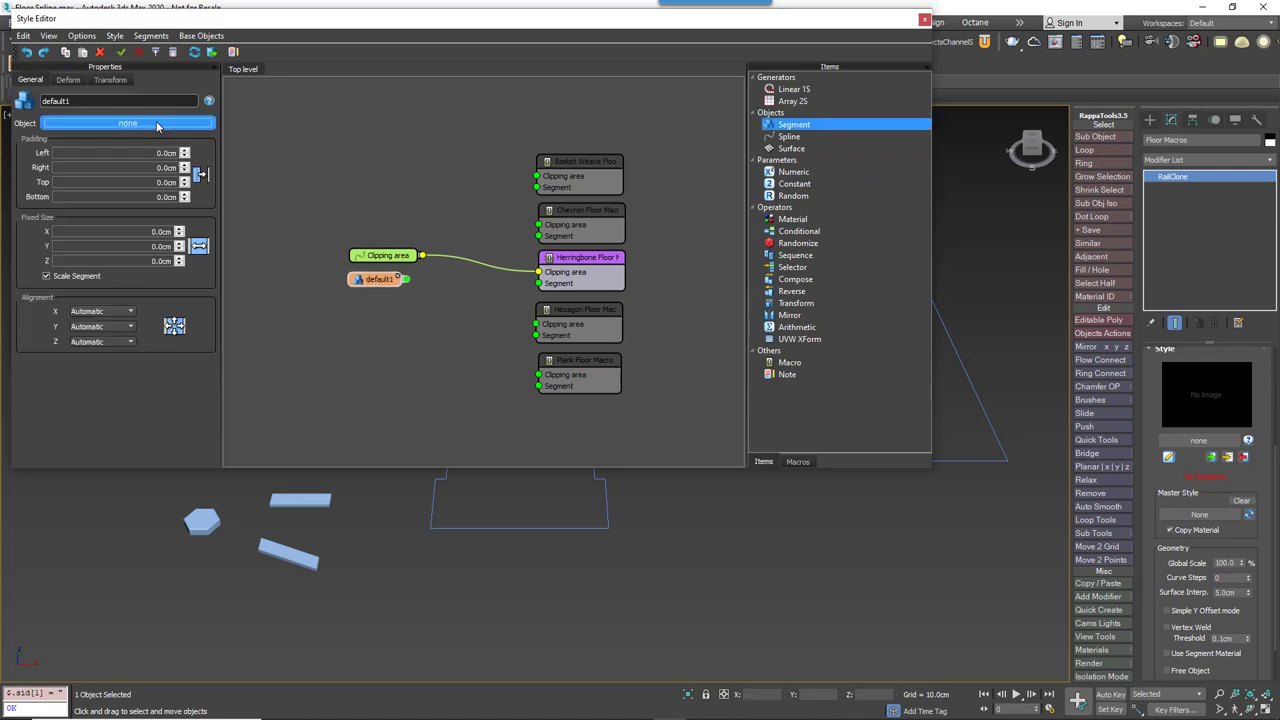
{"action": "left_click", "coordinate": [320, 502]}
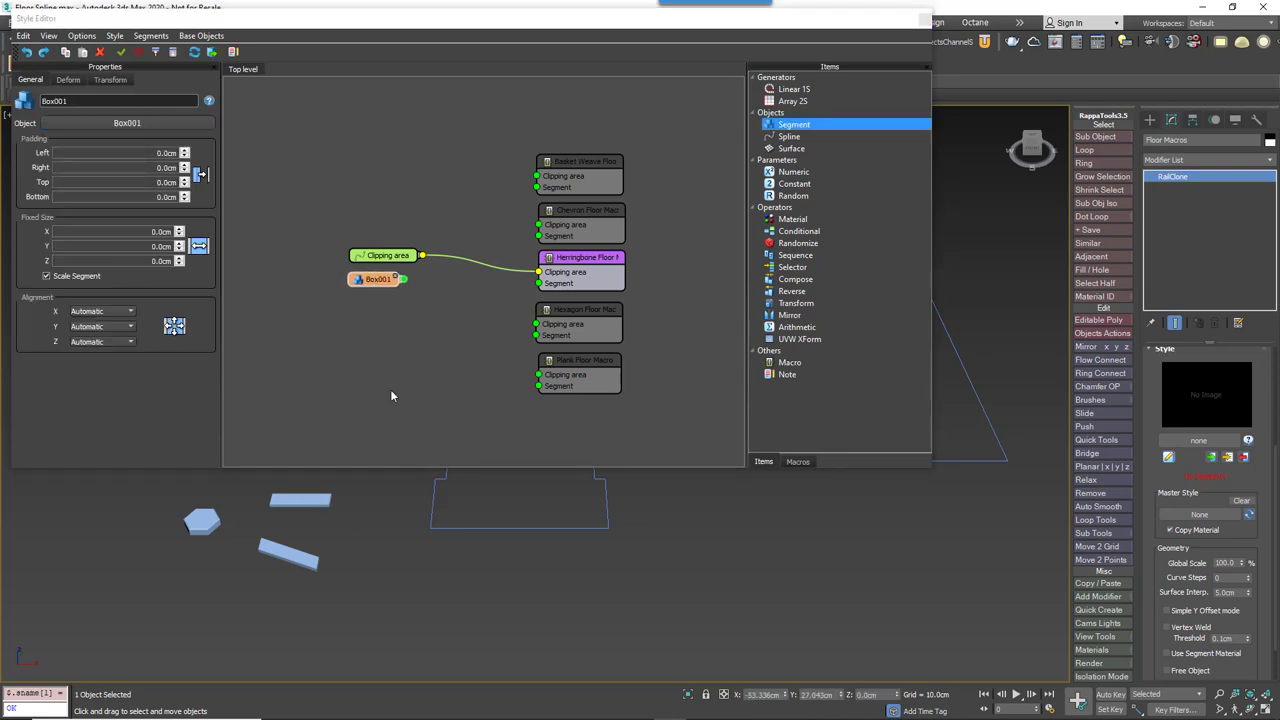
- Shorten the Style Editor to reveal the floor and connect the Box001 segment to the Herringbone macro's Segment input
{"action": "middle_click_drag", "start_coordinate": [566, 417], "coordinate": [517, 277]}
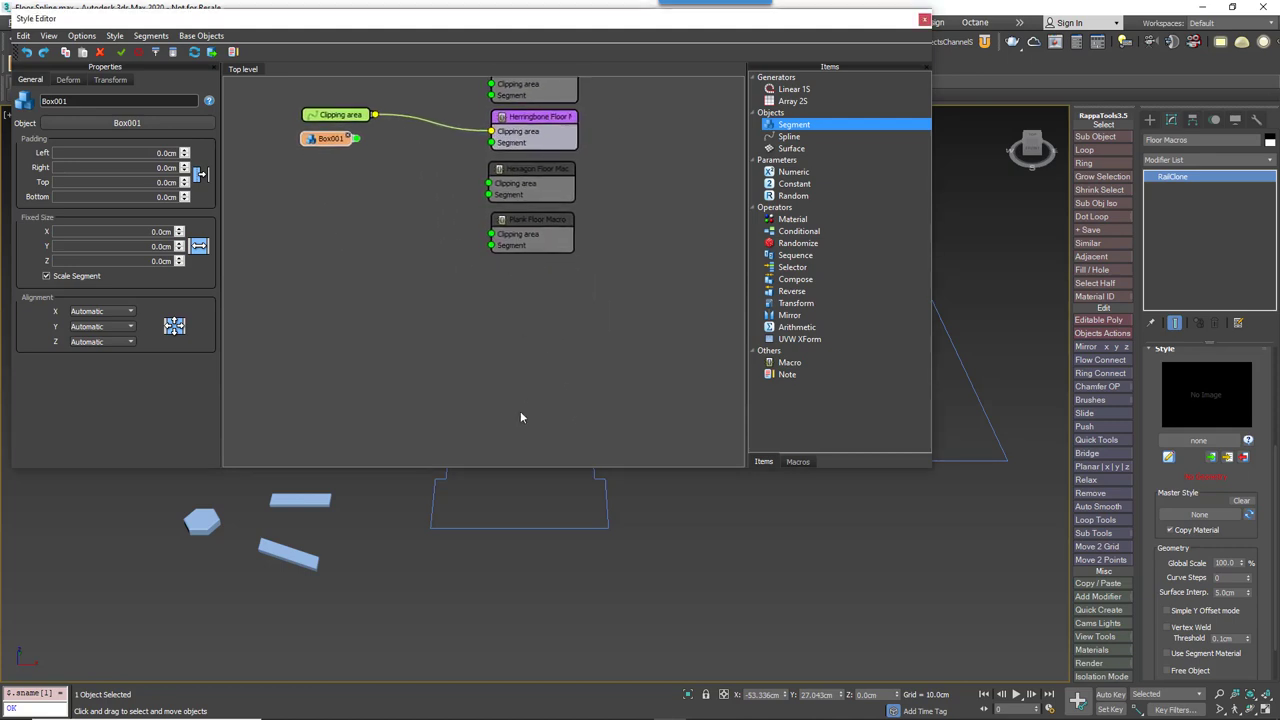
{"action": "left_click_drag", "start_coordinate": [524, 467], "coordinate": [528, 192]}
{"action": "left_click_drag", "start_coordinate": [358, 140], "coordinate": [494, 144]}
{"action": "middle_click_drag", "start_coordinate": [557, 449], "coordinate": [609, 466], "text": "alt"}
{"action": "scroll", "coordinate": [640, 475], "scroll_direction": "up", "scroll_amount": 3}
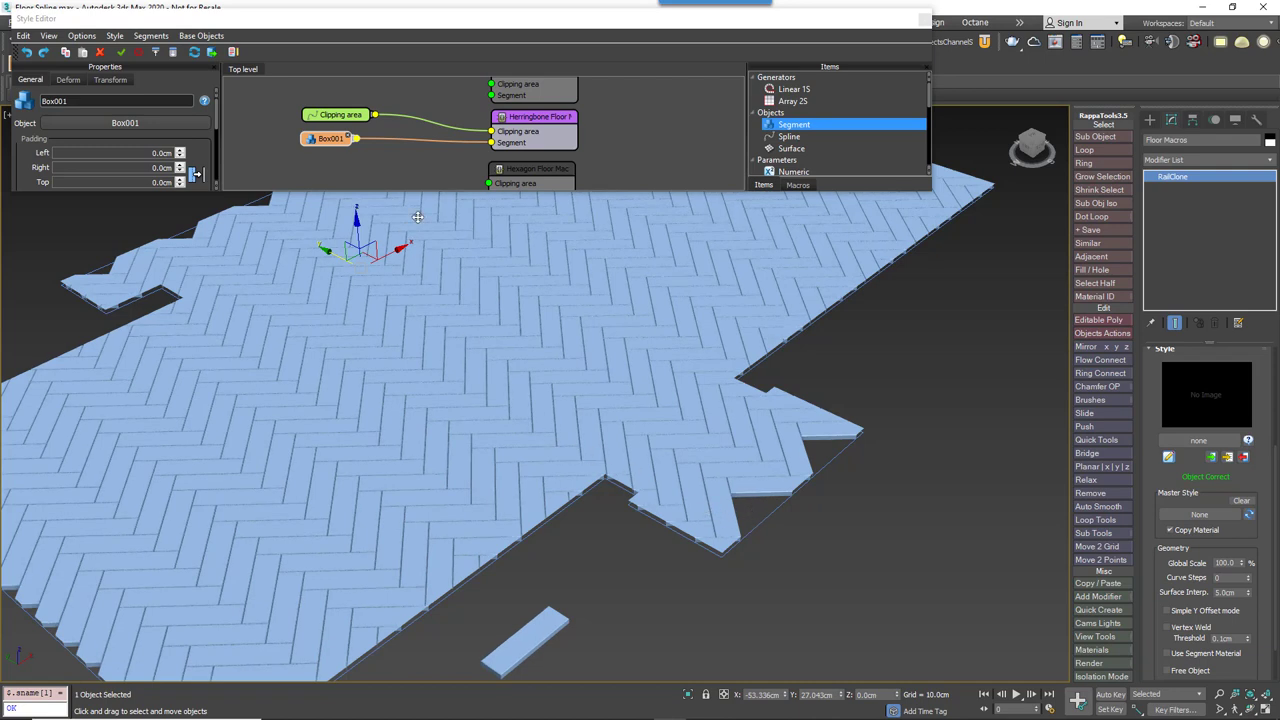
- Enlarge the Style Editor to show the Herringbone macro's properties, try an Expand value of 5, and set it to 10
{"action": "left_click", "coordinate": [538, 118]}
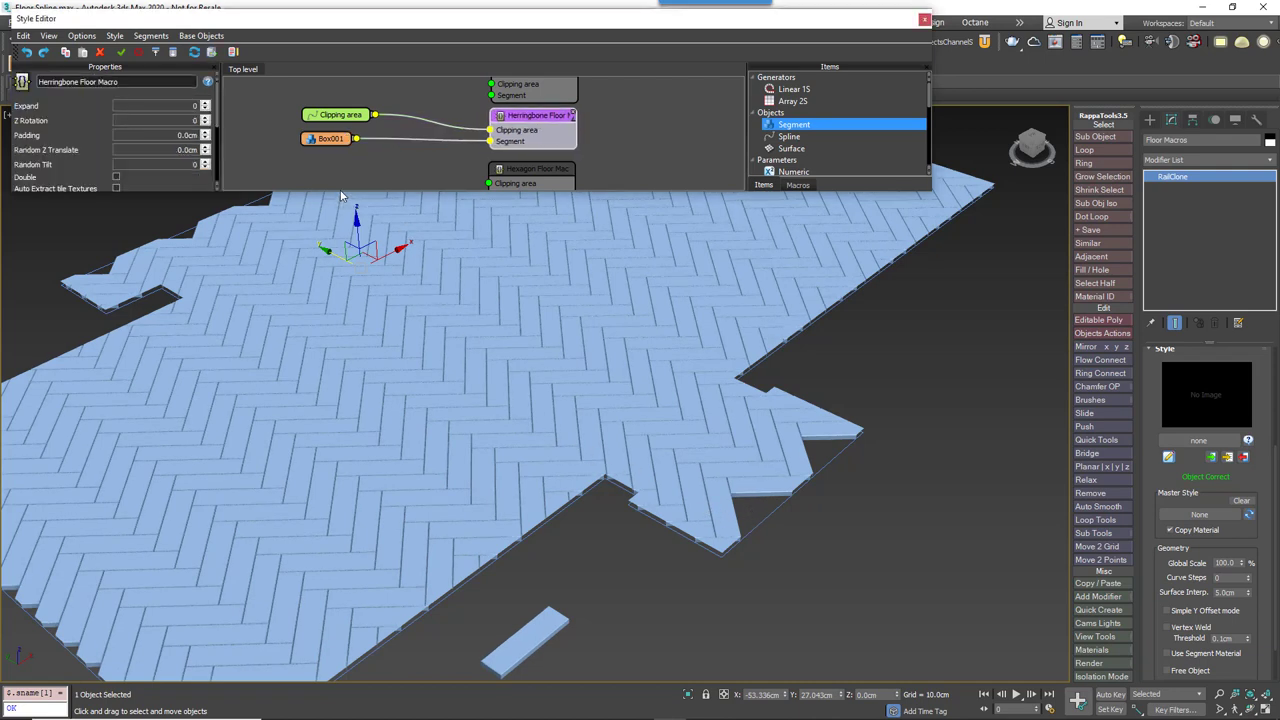
{"action": "left_click_drag", "start_coordinate": [339, 191], "coordinate": [330, 332]}
{"action": "left_click_drag", "start_coordinate": [184, 105], "coordinate": [255, 105]}
{"action": "type", "text": "5"}
{"action": "key", "text": "Return"}
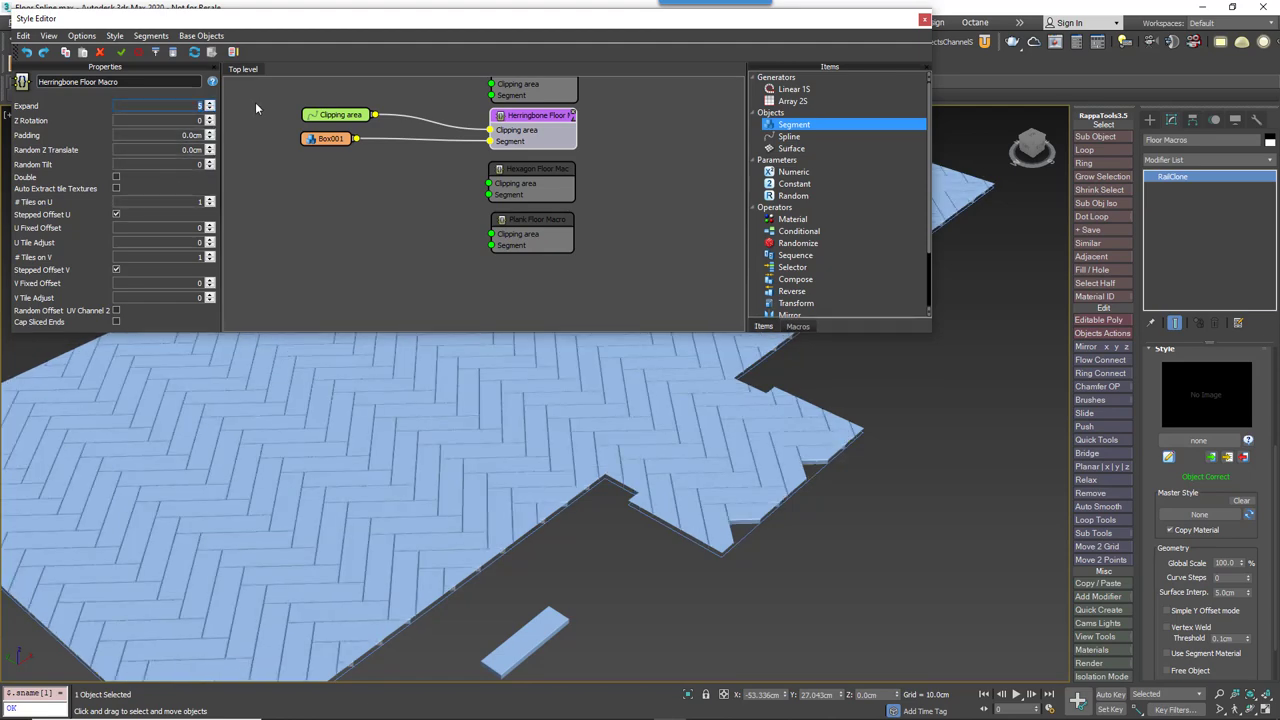
{"action": "type", "text": "10"}
{"action": "key", "text": "Return"}
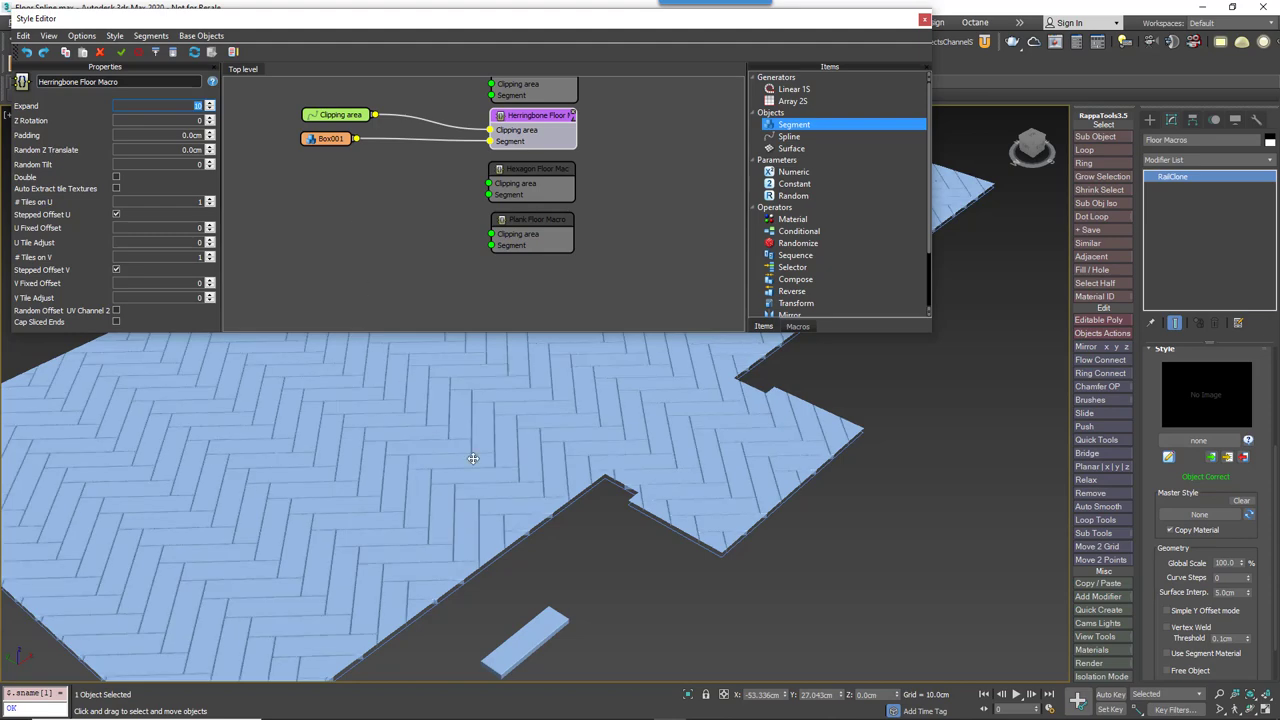
{"action": "middle_click_drag", "start_coordinate": [760, 517], "coordinate": [778, 504]}
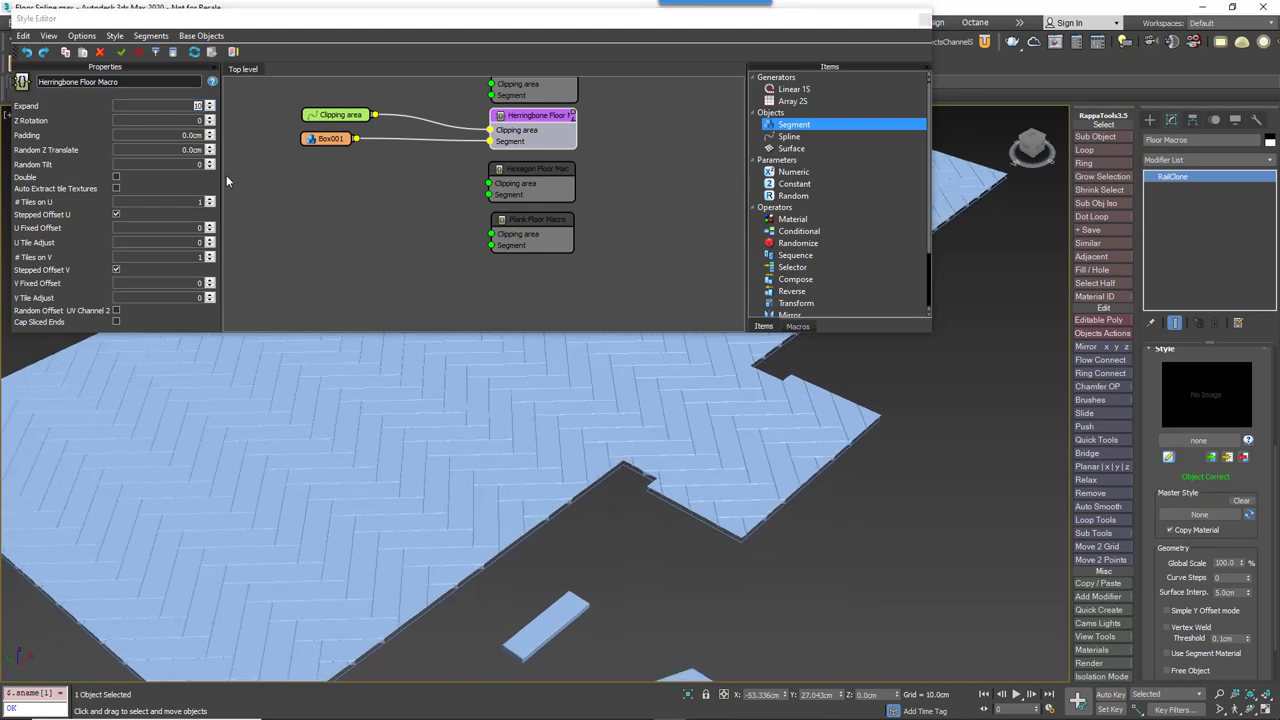
- Set the herringbone pattern's Z Rotation to 90, try a Padding of 2 cm, and reset Padding to 0
{"action": "left_click_drag", "start_coordinate": [150, 122], "coordinate": [252, 124]}
{"action": "type", "text": "90"}
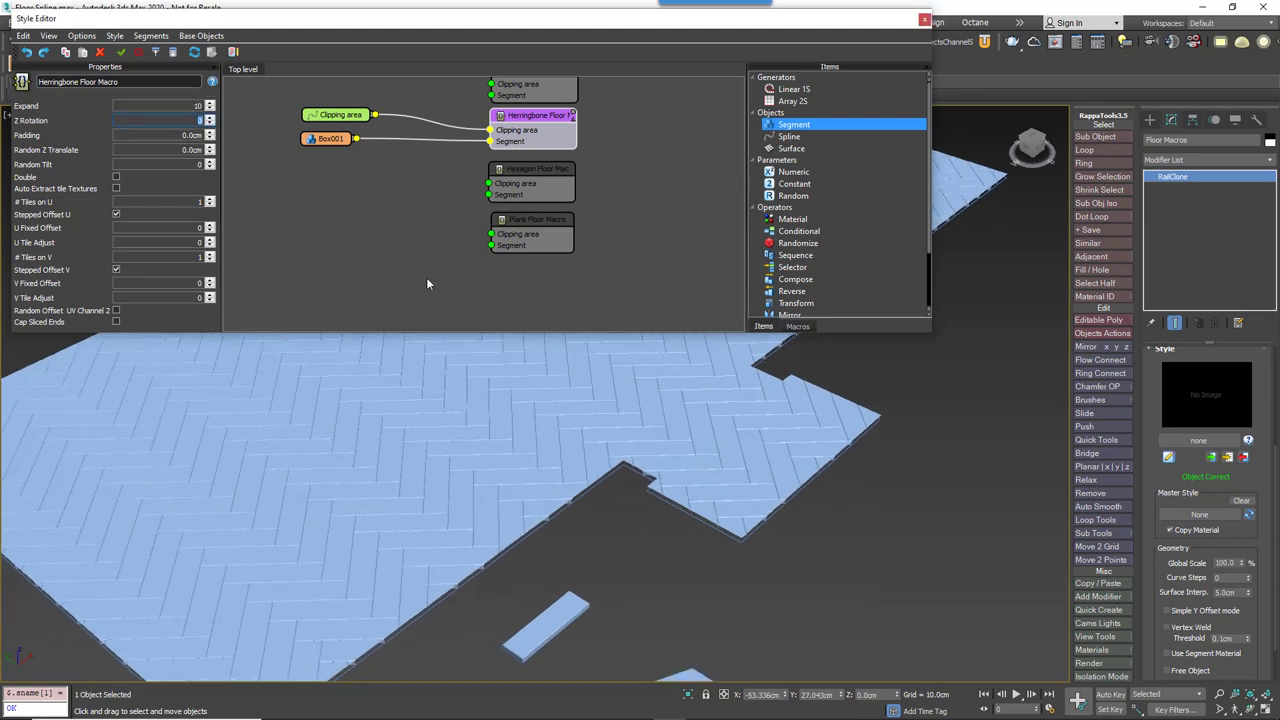
{"action": "key", "text": "Return"}
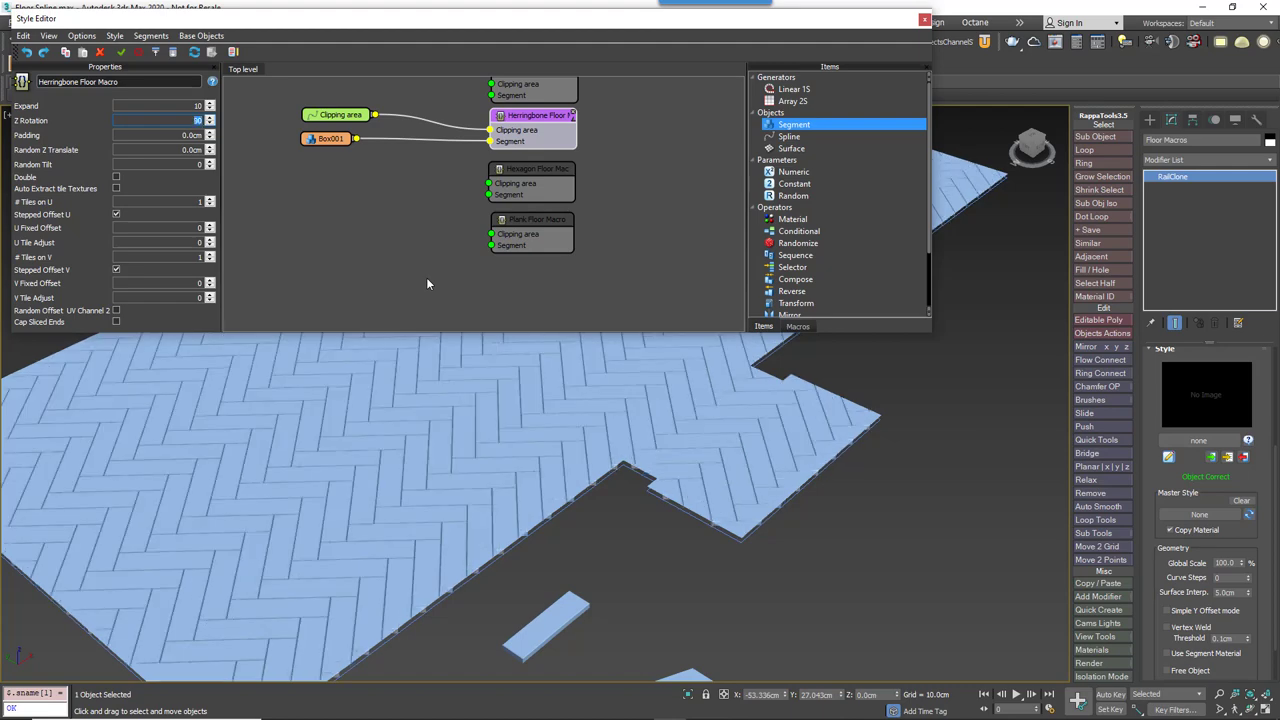
{"action": "key", "text": "Tab"}
{"action": "type", "text": "0"}
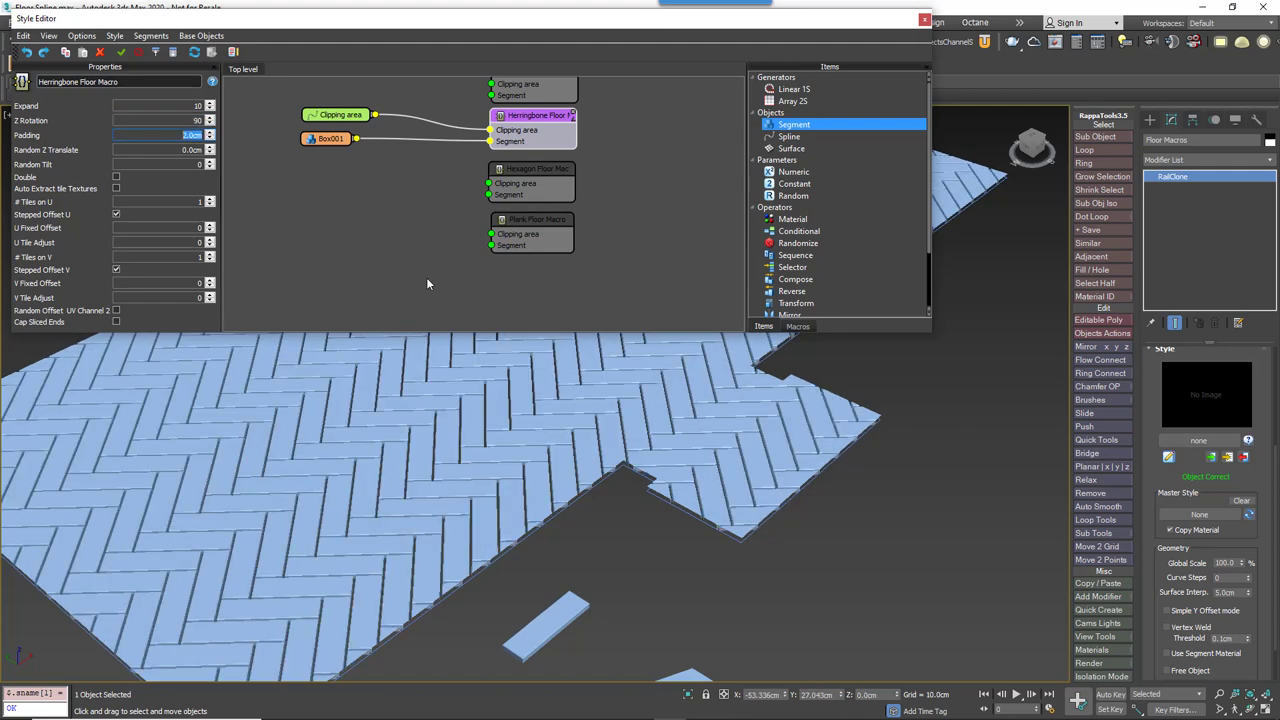
{"action": "key", "text": "Return"}
- Set the herringbone planks' Random Z Translate to 0.03 cm
{"action": "middle_click_drag", "start_coordinate": [560, 540], "coordinate": [637, 569], "text": "alt"}
{"action": "scroll", "coordinate": [606, 497], "scroll_direction": "up", "scroll_amount": 4}
{"action": "scroll", "coordinate": [534, 471], "scroll_direction": "up", "scroll_amount": 3}
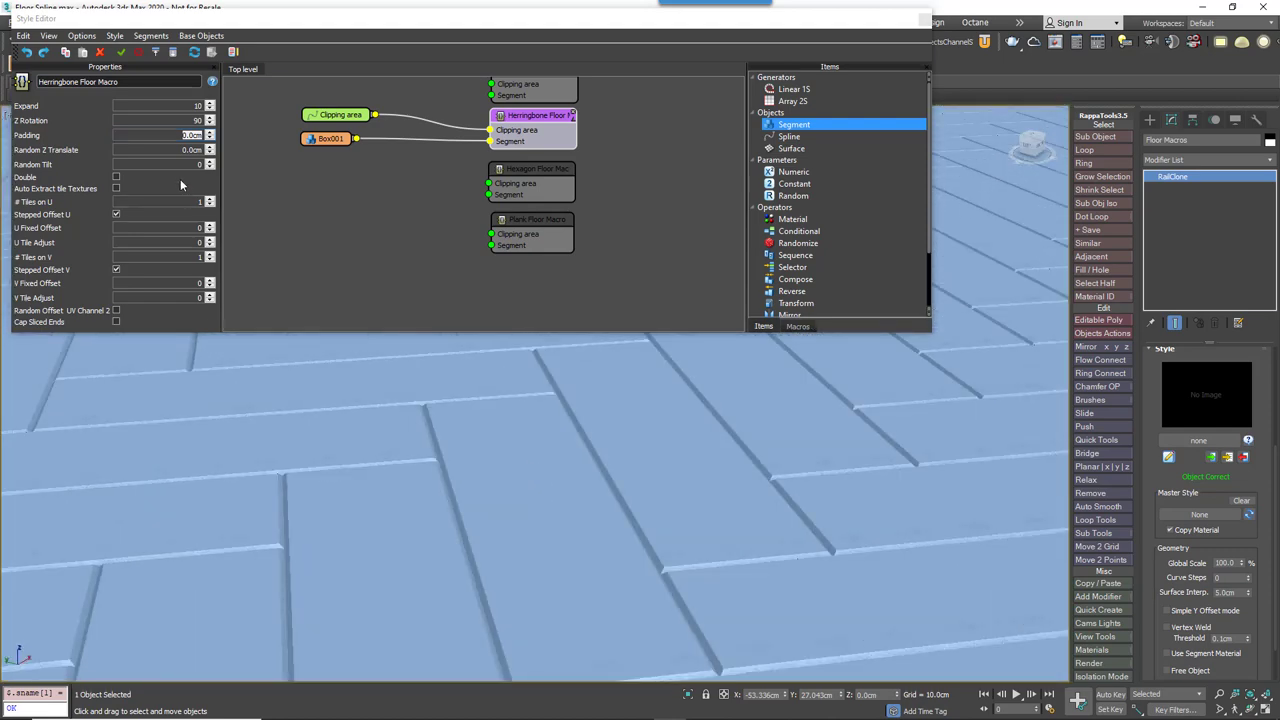
{"action": "left_click", "coordinate": [190, 149]}
{"action": "type", "text": "0.0"}
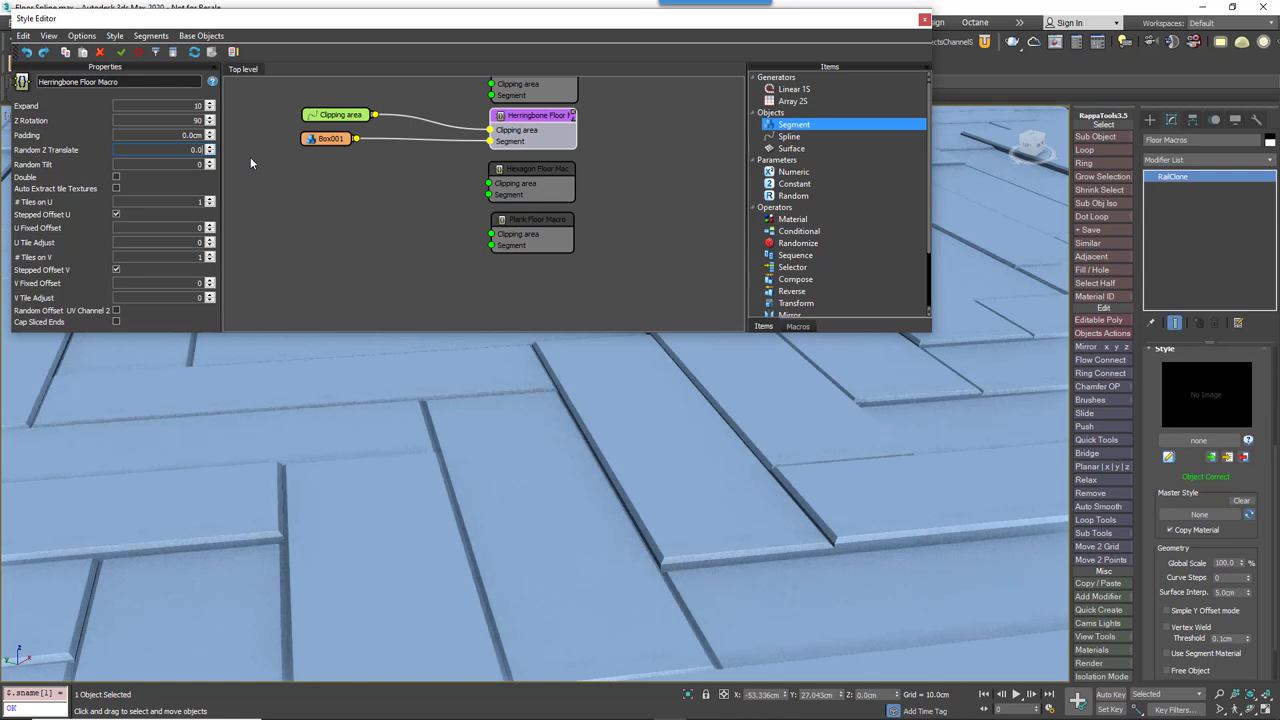
{"action": "type", "text": "3"}
{"action": "key", "text": "Return"}
- Try Random Tilt values of 0.5 and 5 on the herringbone planks, and set it to 0.2
{"action": "key", "text": "Tab"}
{"action": "type", "text": "0.5"}
{"action": "key", "text": "Return"}
{"action": "type", "text": "5"}
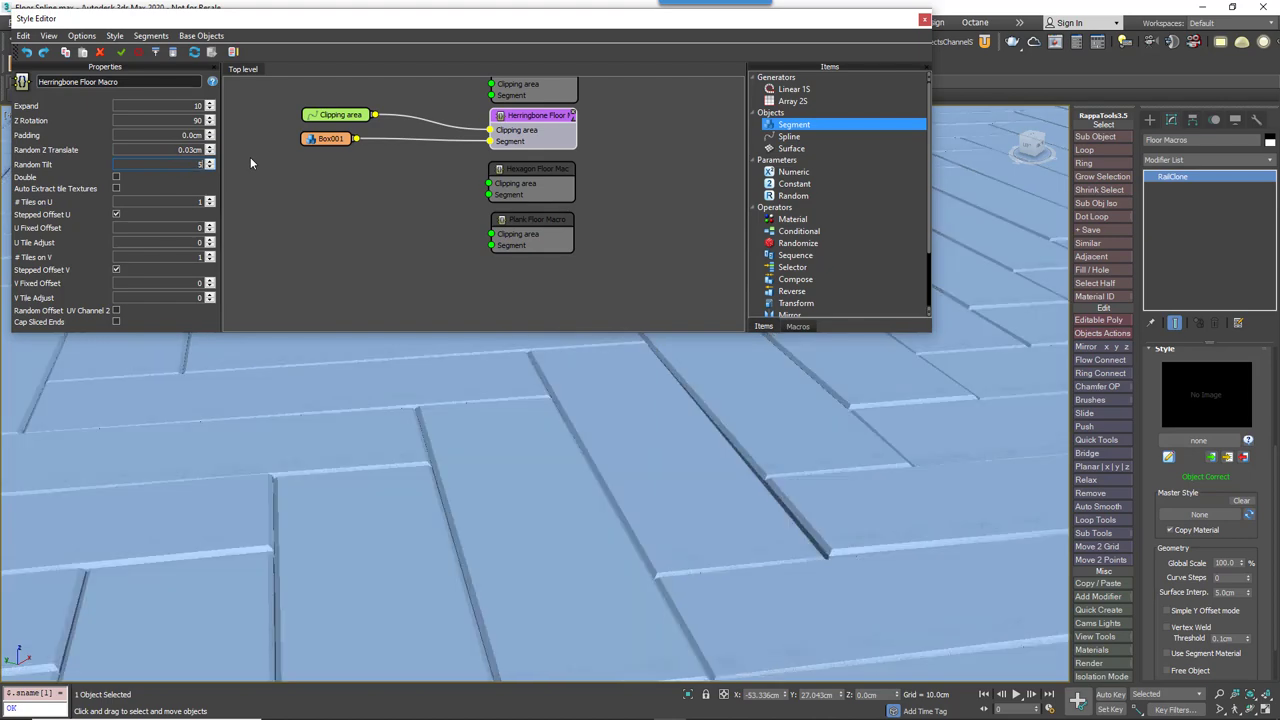
{"action": "type", "text": "0.2"}
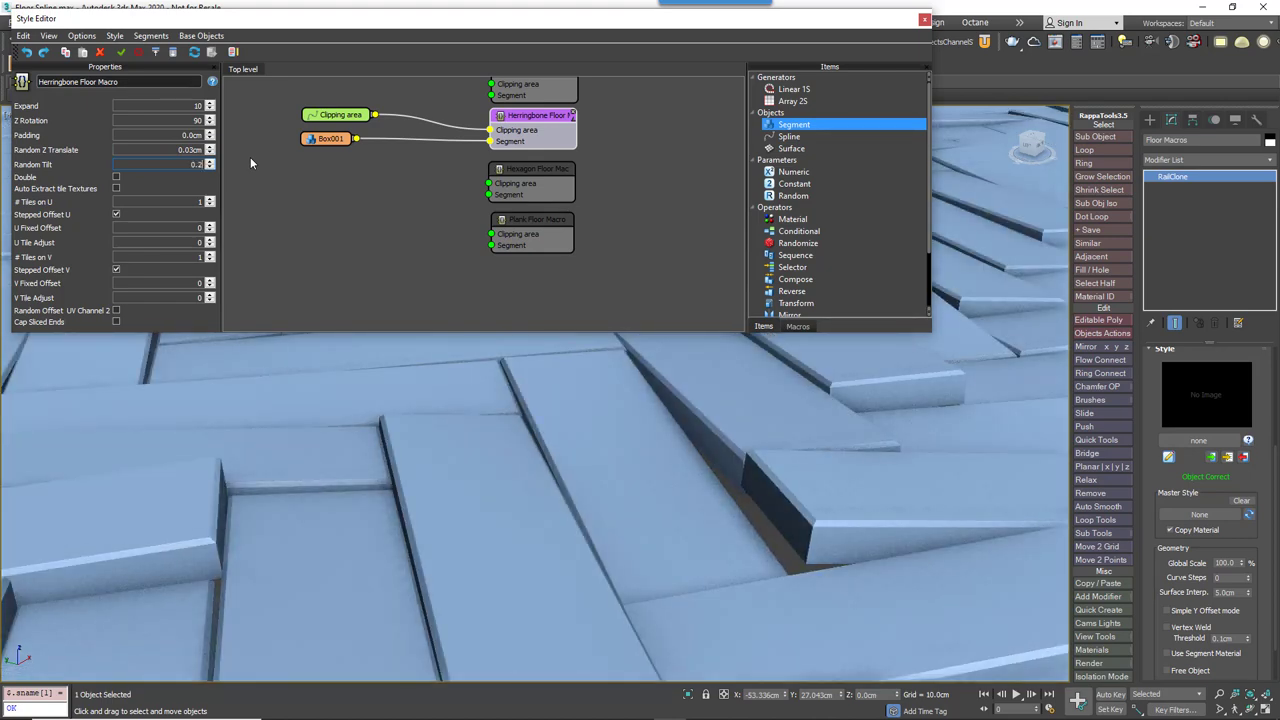
{"action": "key", "text": "Return"}
- Enable the Double option for the herringbone pattern
{"action": "scroll", "coordinate": [470, 460], "scroll_direction": "down", "scroll_amount": 3}
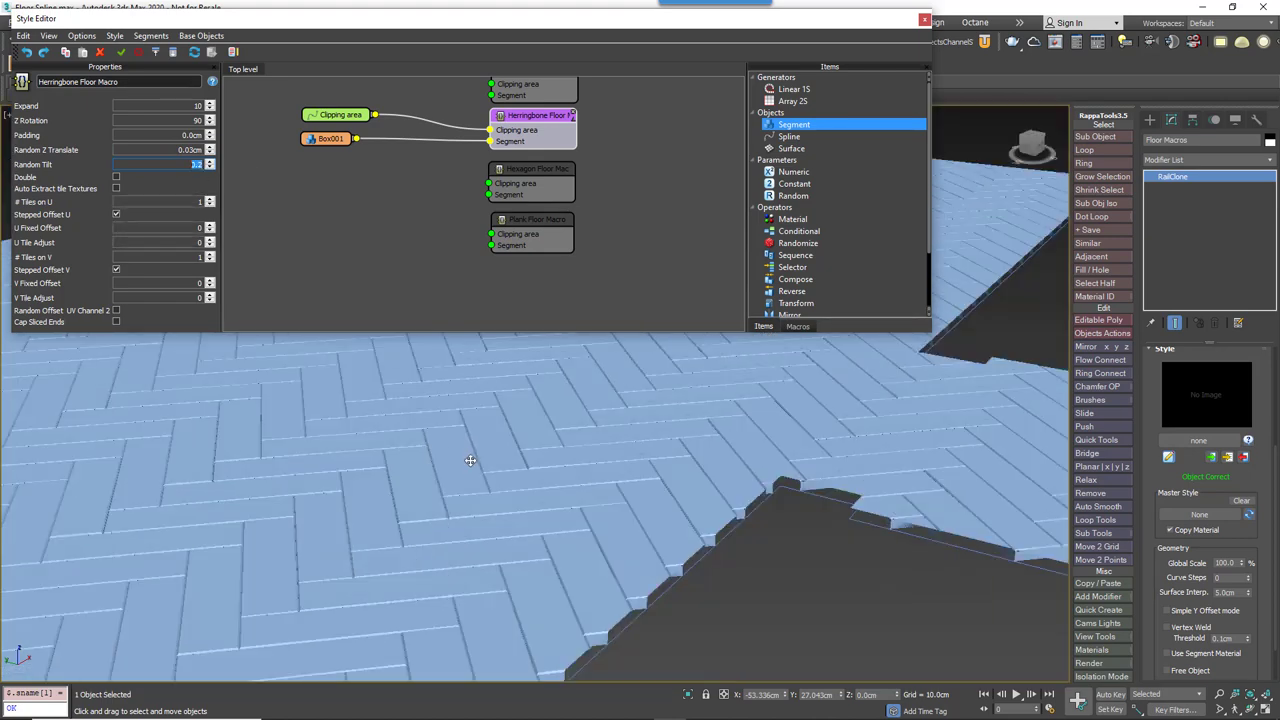
{"action": "middle_click_drag", "start_coordinate": [470, 460], "coordinate": [548, 524]}
{"action": "left_click", "coordinate": [117, 177]}
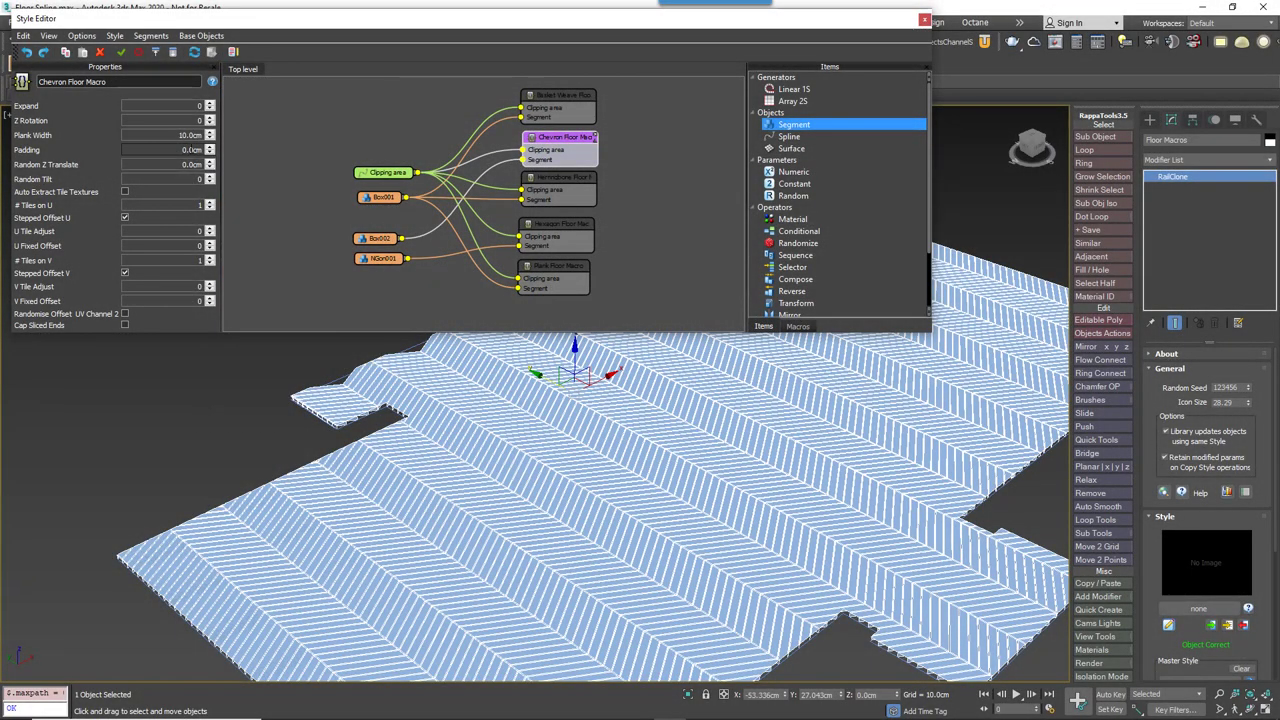
- Try a Plank Width of 16.9 cm on the chevron pattern and reset it to 10 cm
{"action": "left_click_drag", "start_coordinate": [209, 140], "coordinate": [209, 104]}
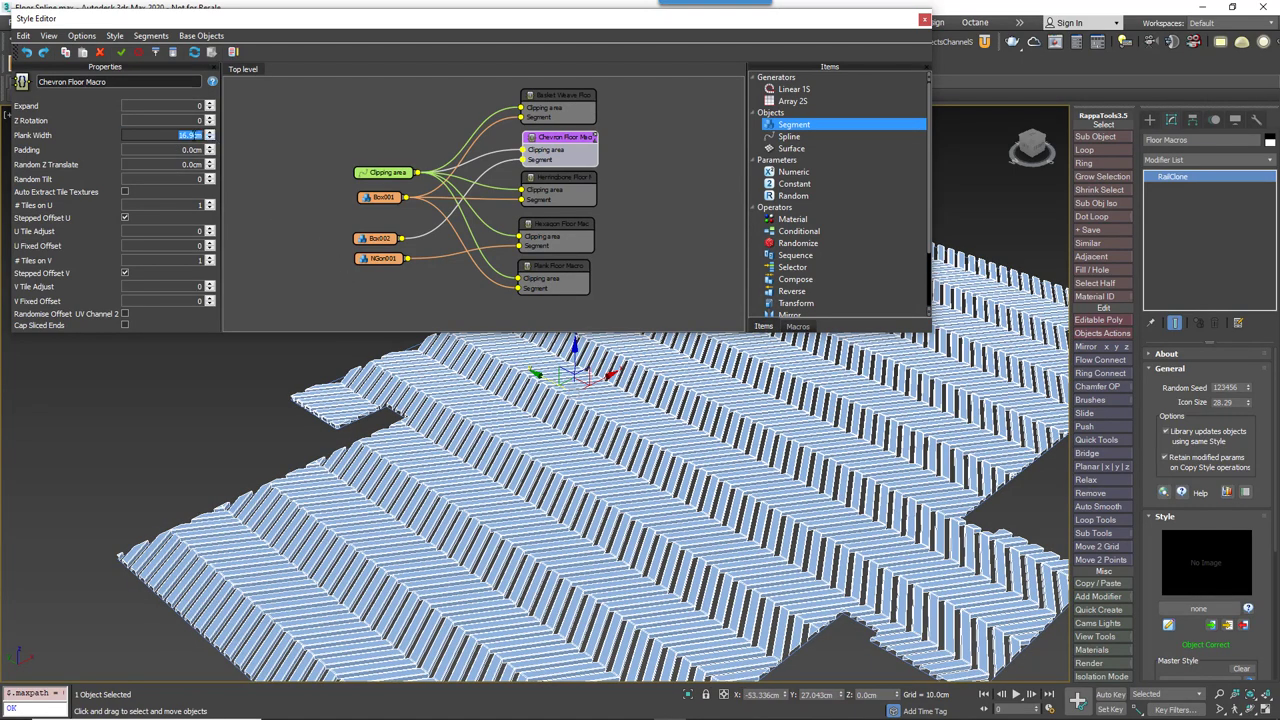
{"action": "type", "text": "10"}
{"action": "key", "text": "Return"}
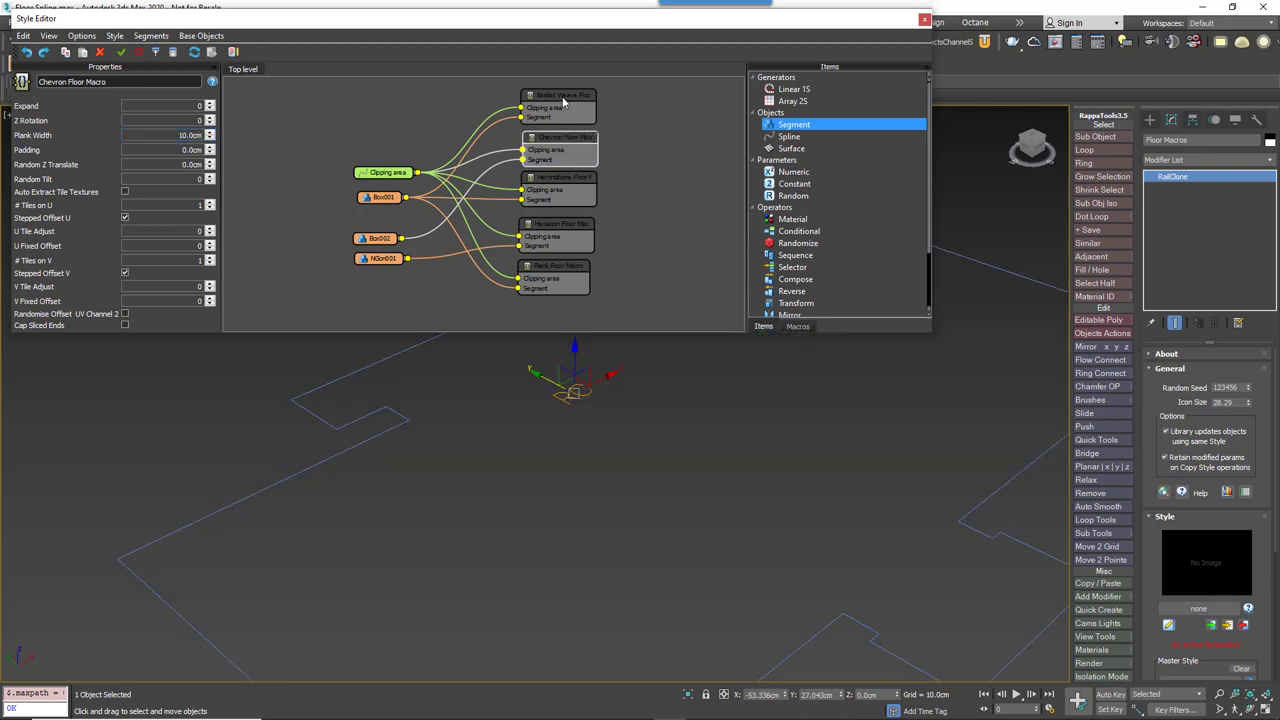
- Switch the floor to the basket weave pattern and set Repetitions X to 4 and Repetitions Y to 7
{"action": "left_click", "coordinate": [565, 100]}
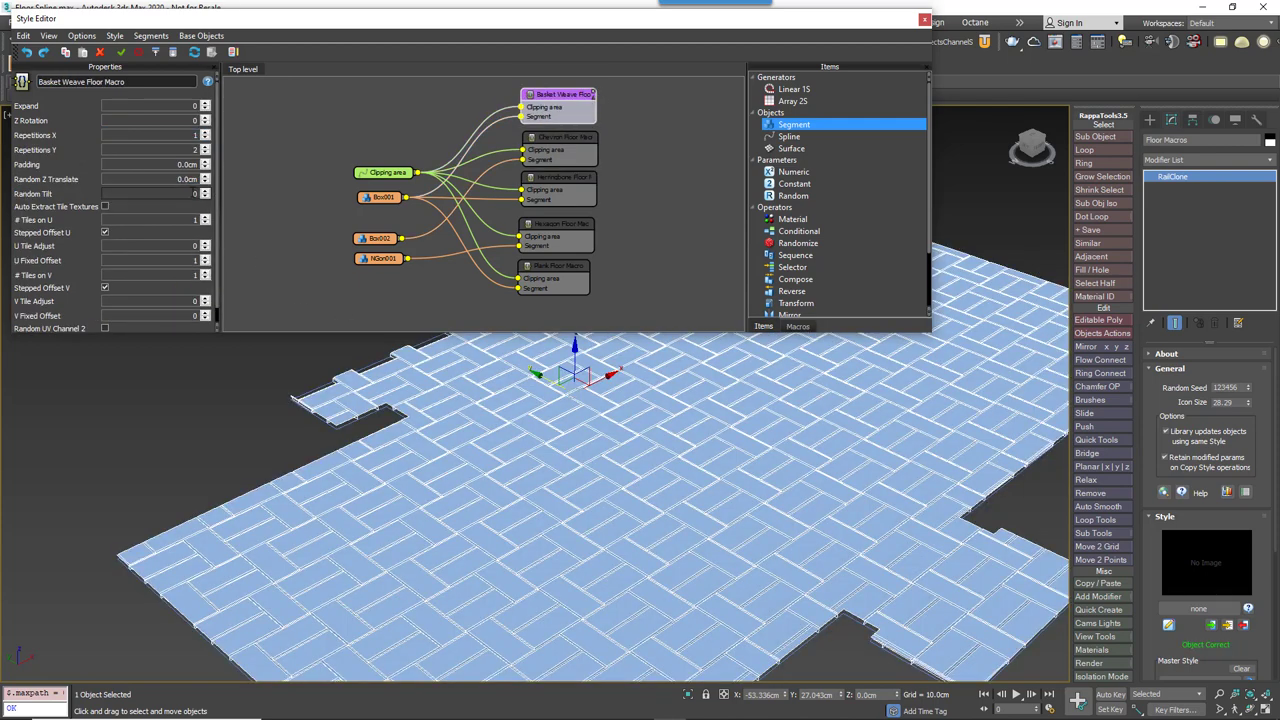
{"action": "left_click", "coordinate": [205, 132]}
{"action": "left_click", "coordinate": [205, 134]}
{"action": "left_click", "coordinate": [205, 147]}
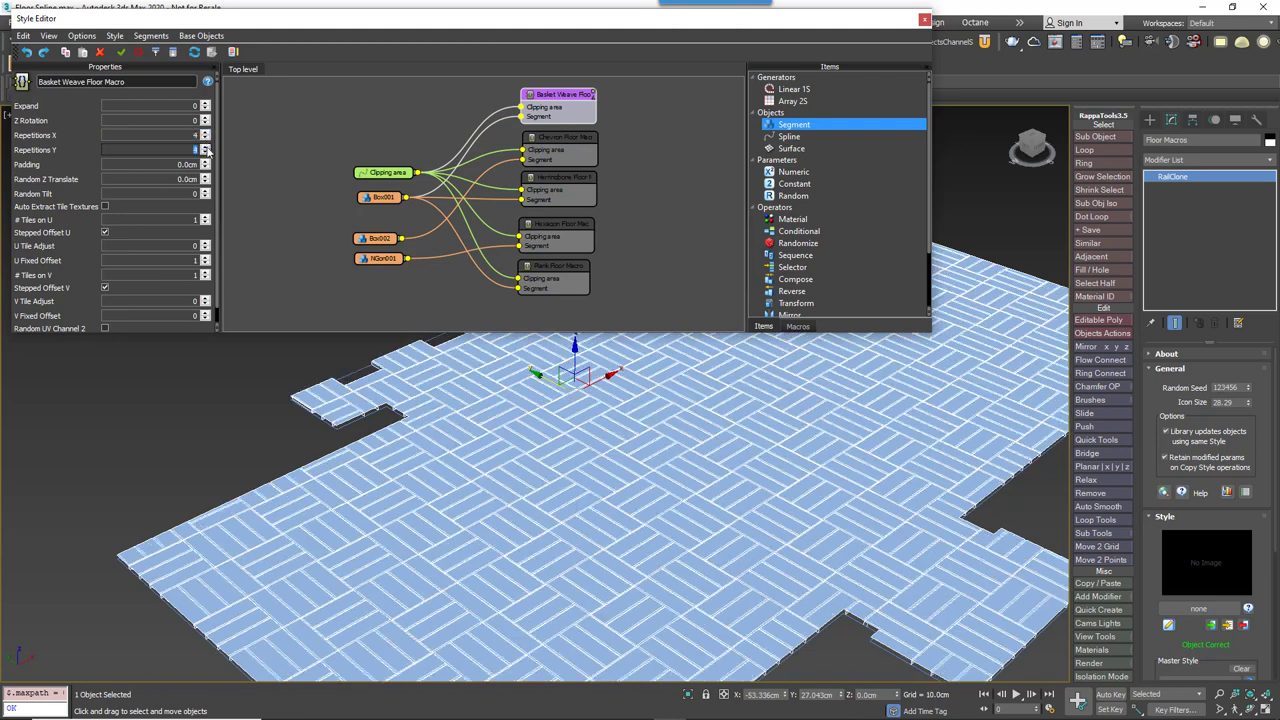
{"action": "left_click", "coordinate": [205, 147]}
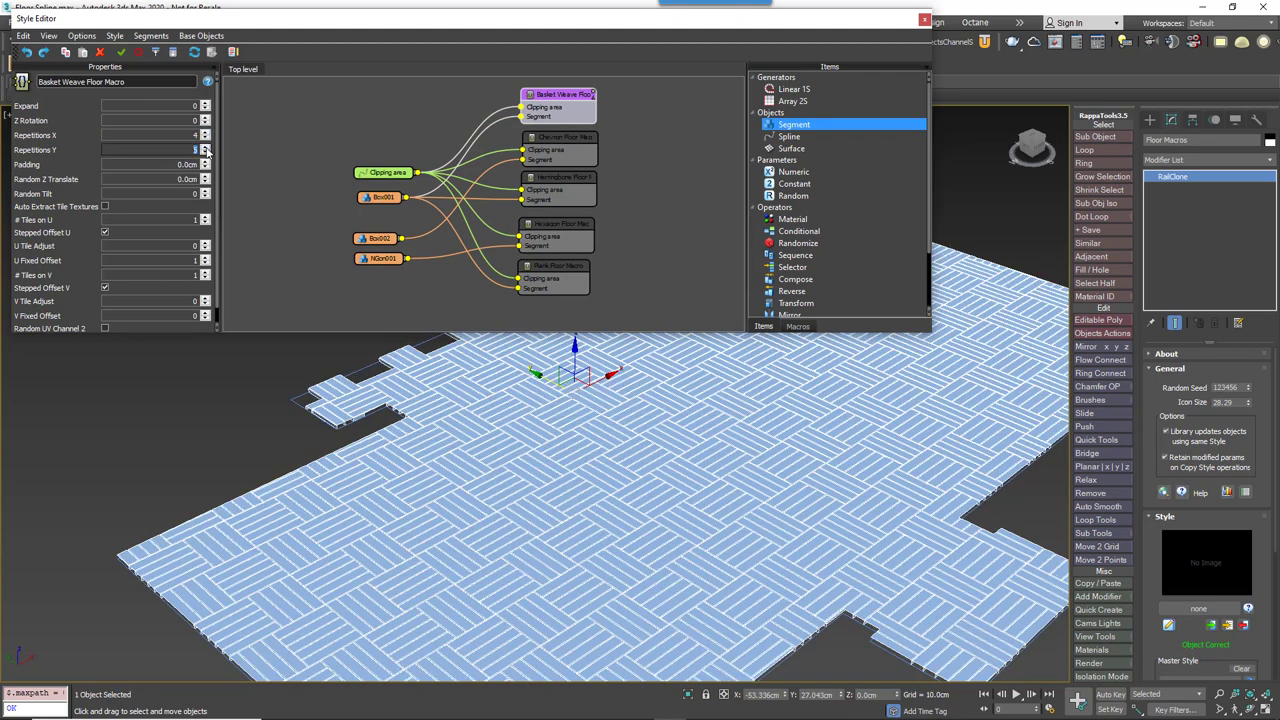
{"action": "left_click", "coordinate": [205, 148]}
{"action": "left_click", "coordinate": [205, 148]}
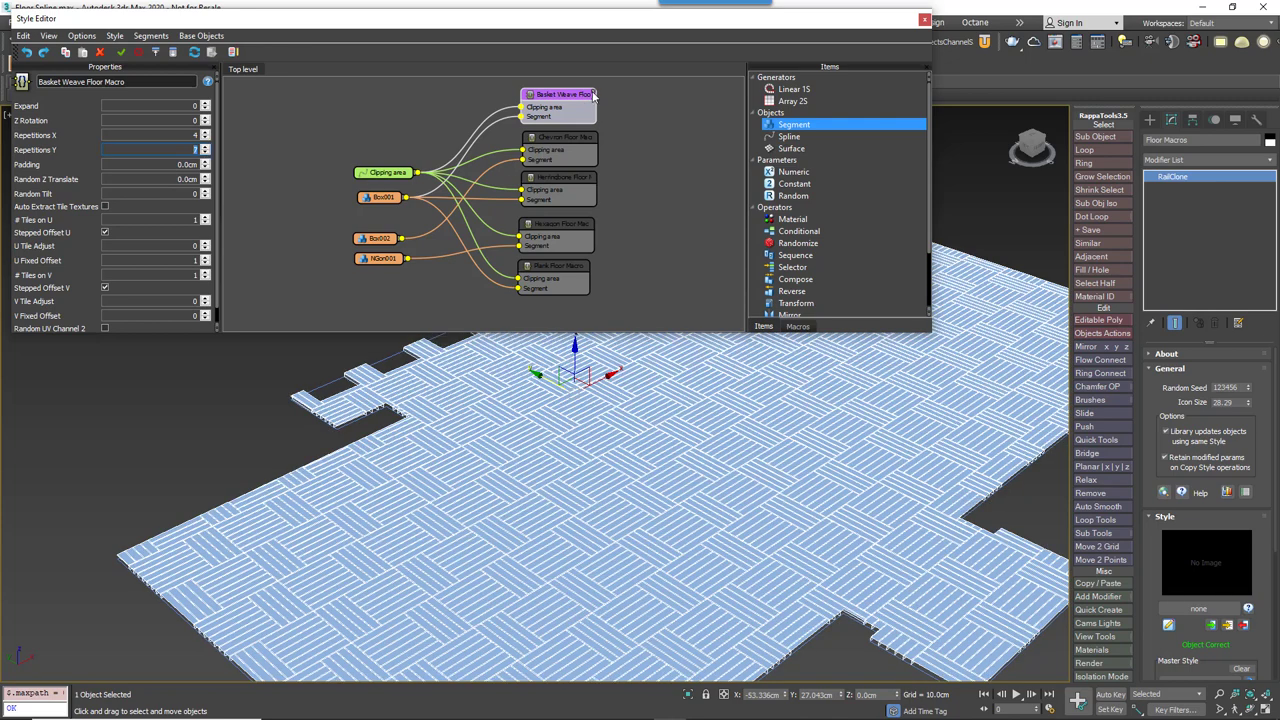
- Switch the floor to the plank pattern and set Min Plank Width to 30 and Max Plank Width to 150
{"action": "left_click", "coordinate": [572, 267]}
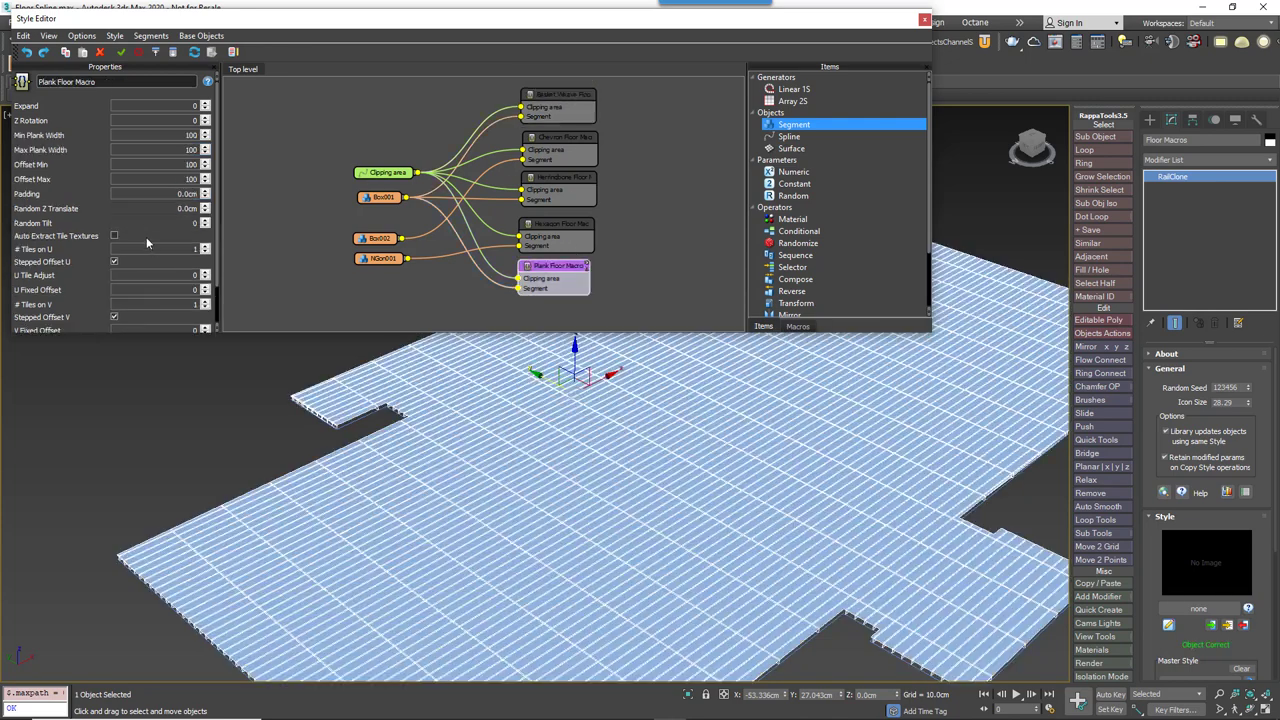
{"action": "type", "text": "150"}
{"action": "left_click_drag", "start_coordinate": [174, 150], "coordinate": [245, 142]}
{"action": "key", "text": "Return"}
{"action": "type", "text": "30"}
{"action": "key", "text": "Return"}
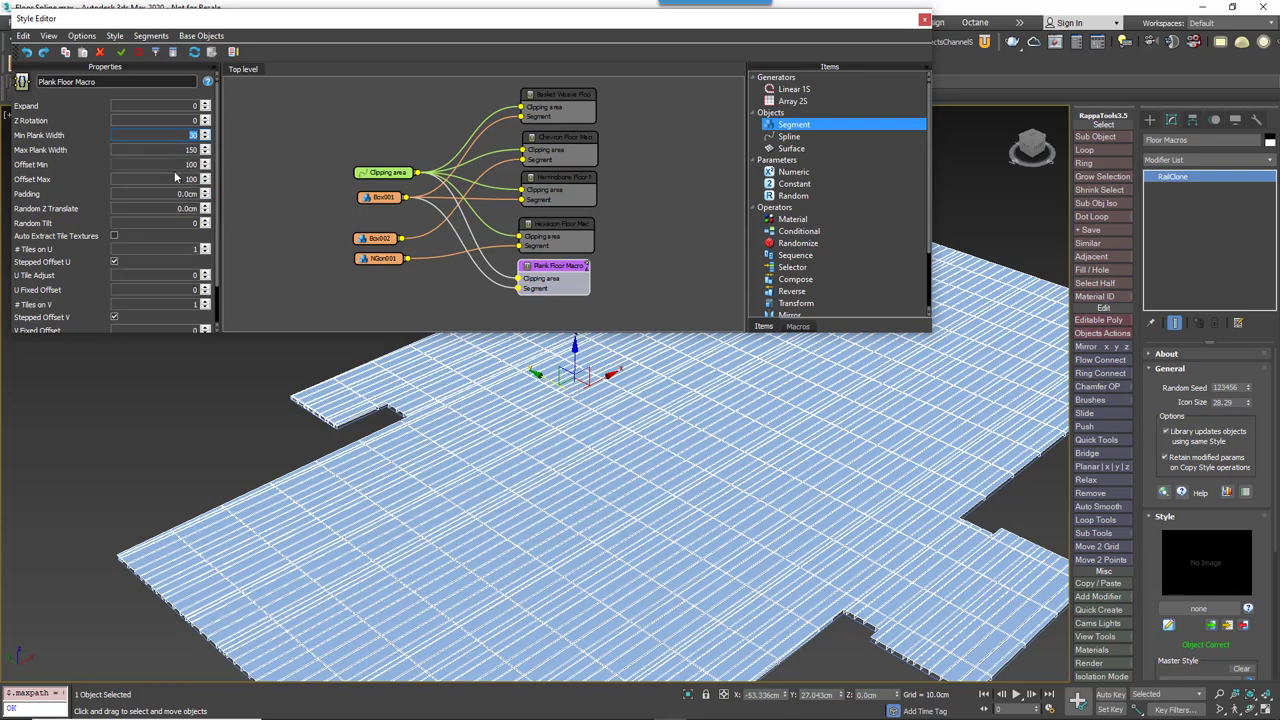
- Stagger the plank pattern with an Offset Min of 25 and an Offset Max of 50
{"action": "left_click", "coordinate": [177, 179]}
{"action": "left_click_drag", "start_coordinate": [156, 163], "coordinate": [274, 165]}
{"action": "type", "text": "25"}
{"action": "key", "text": "Tab"}
{"action": "type", "text": "40"}
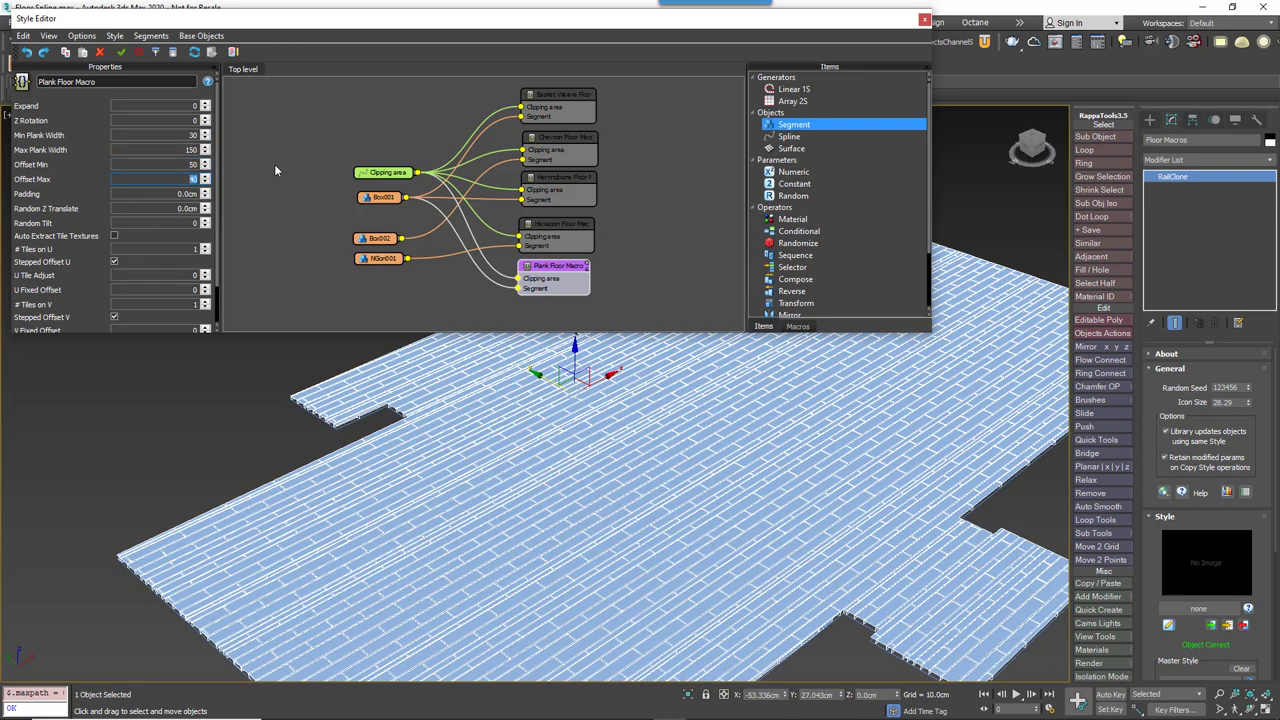
{"action": "key", "text": "Return"}
{"action": "type", "text": "50"}
{"action": "key", "text": "Return"}
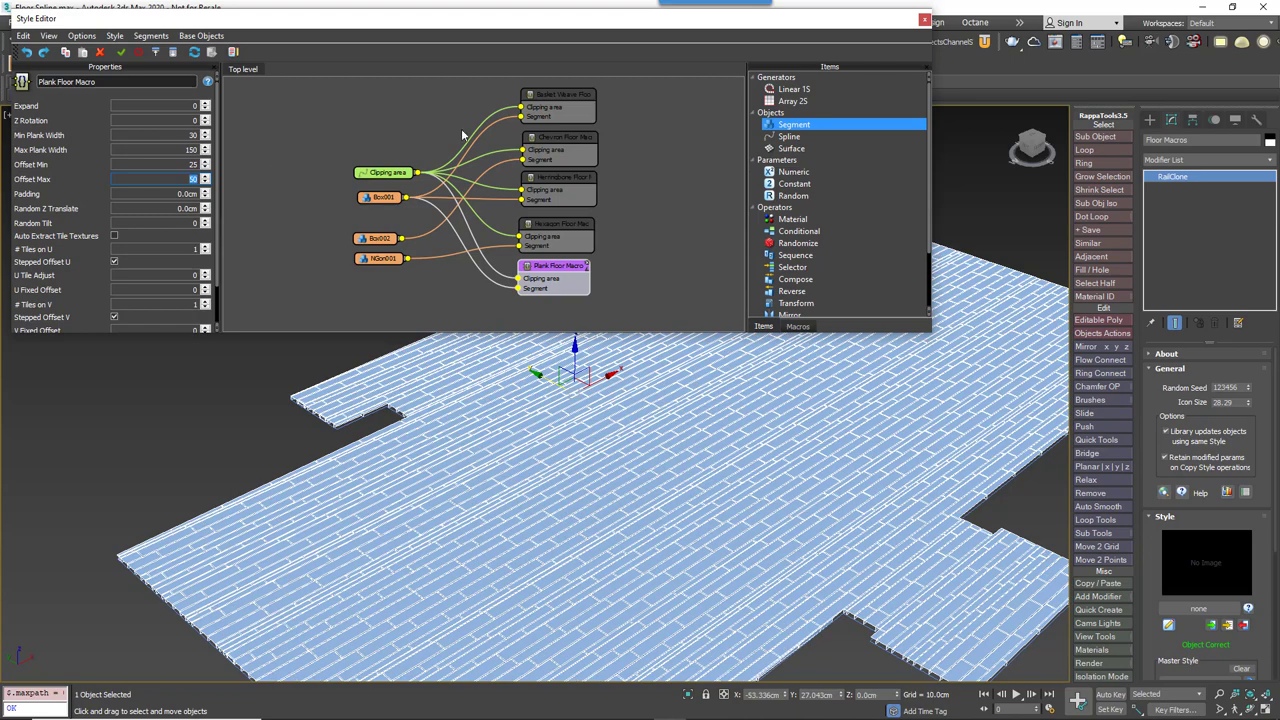
- Switch the floor to the hexagon pattern
{"action": "left_click", "coordinate": [579, 229]}
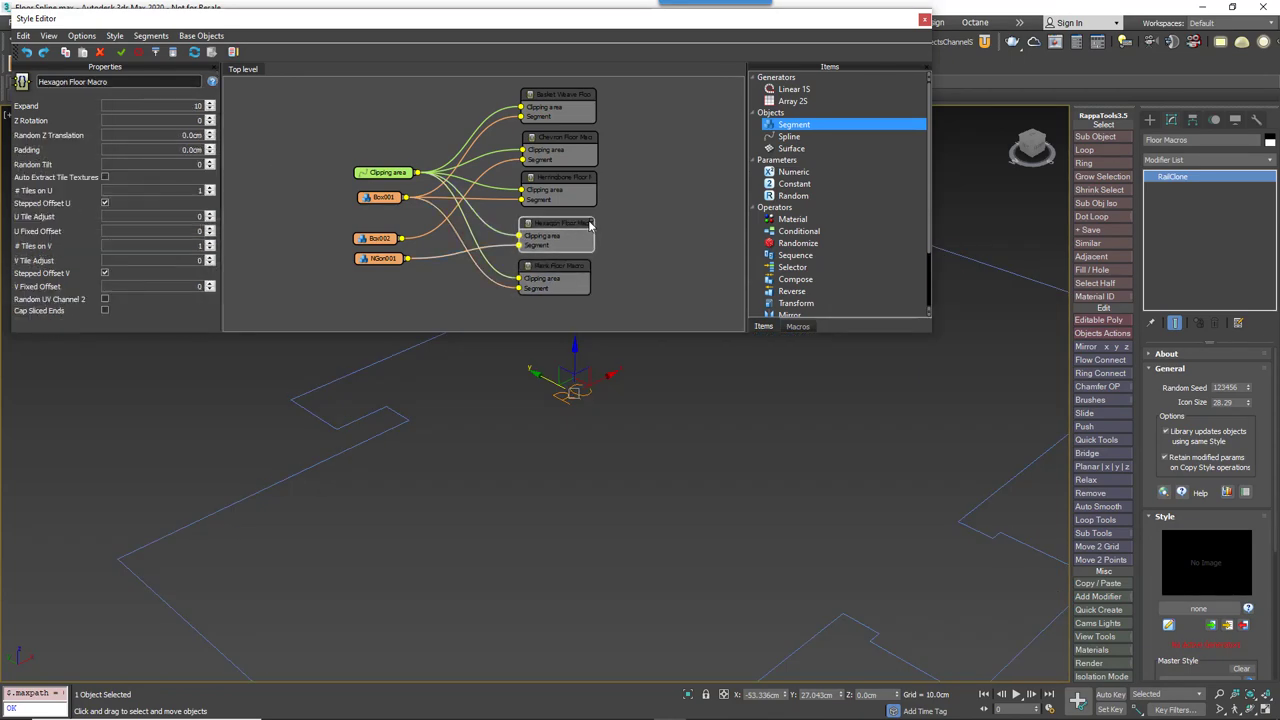
{"action": "left_click", "coordinate": [591, 226]}
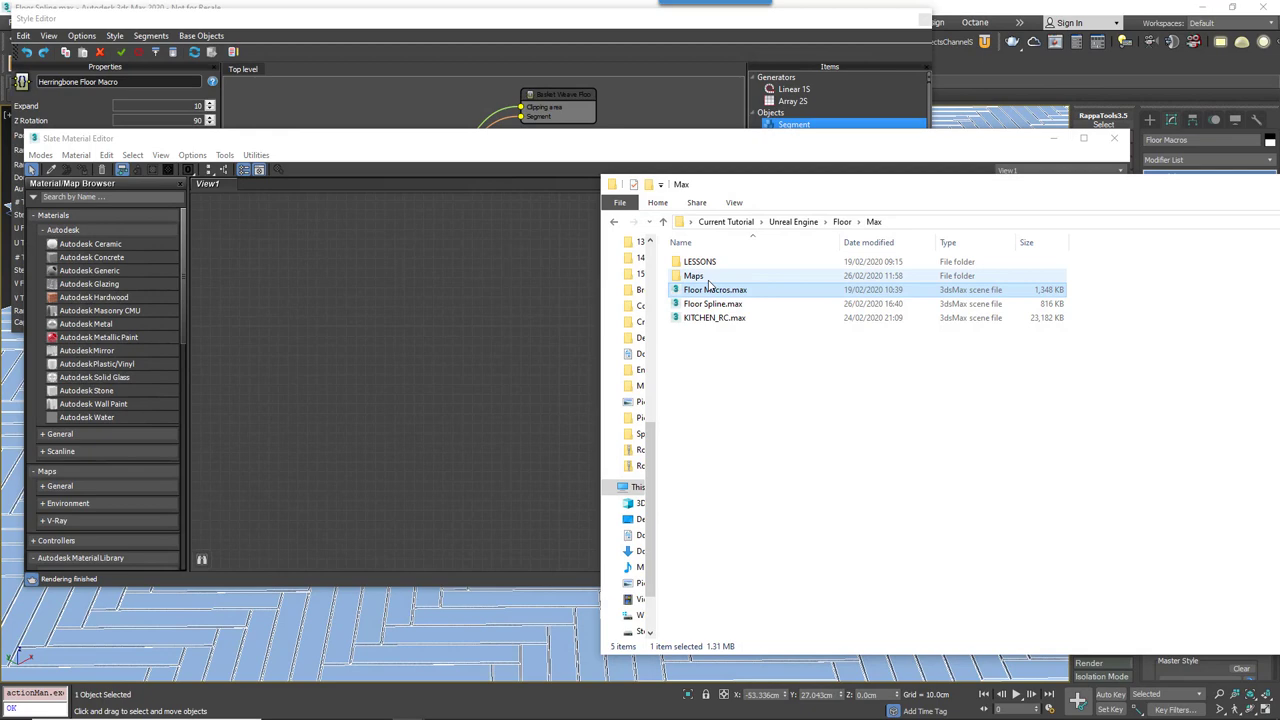
- Open the Maps texture folder and add a Scanline Standard material to the Slate Material Editor, with space beside it for maps
{"action": "double_click", "coordinate": [699, 276]}
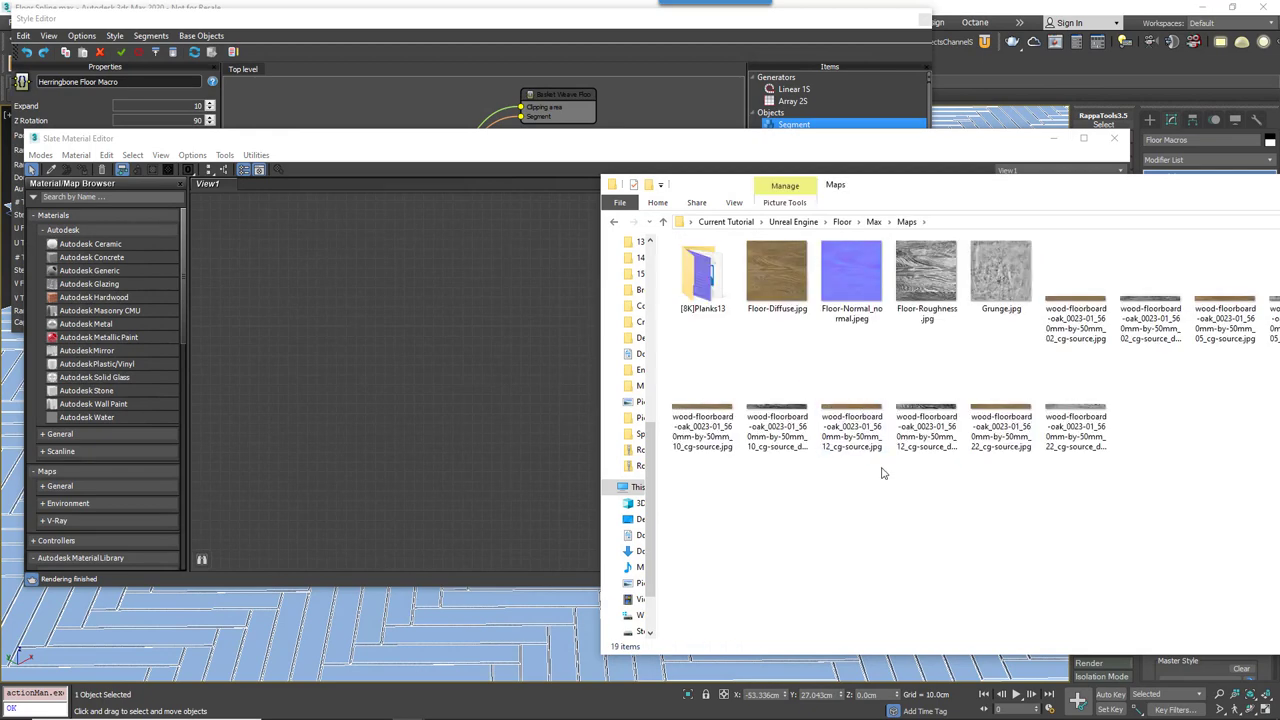
{"action": "right_click", "coordinate": [441, 330]}
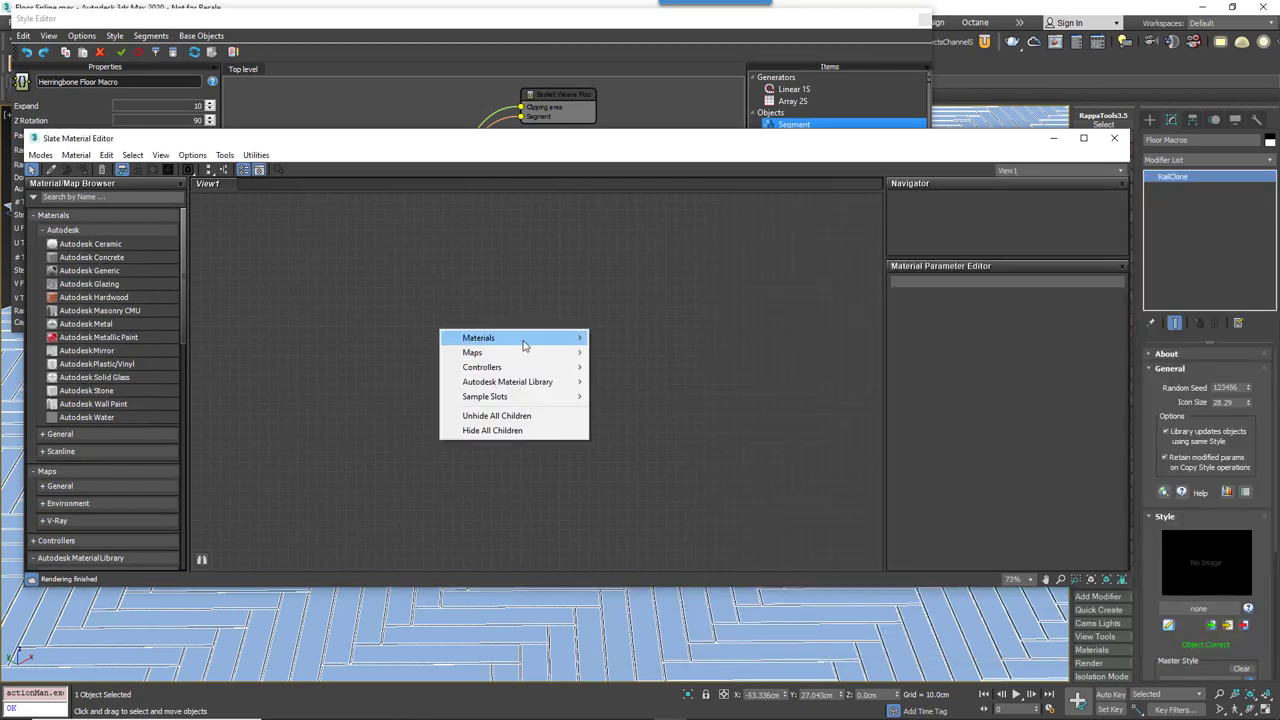
{"action": "mouse_move", "coordinate": [530, 338]}
{"action": "mouse_move", "coordinate": [624, 355]}
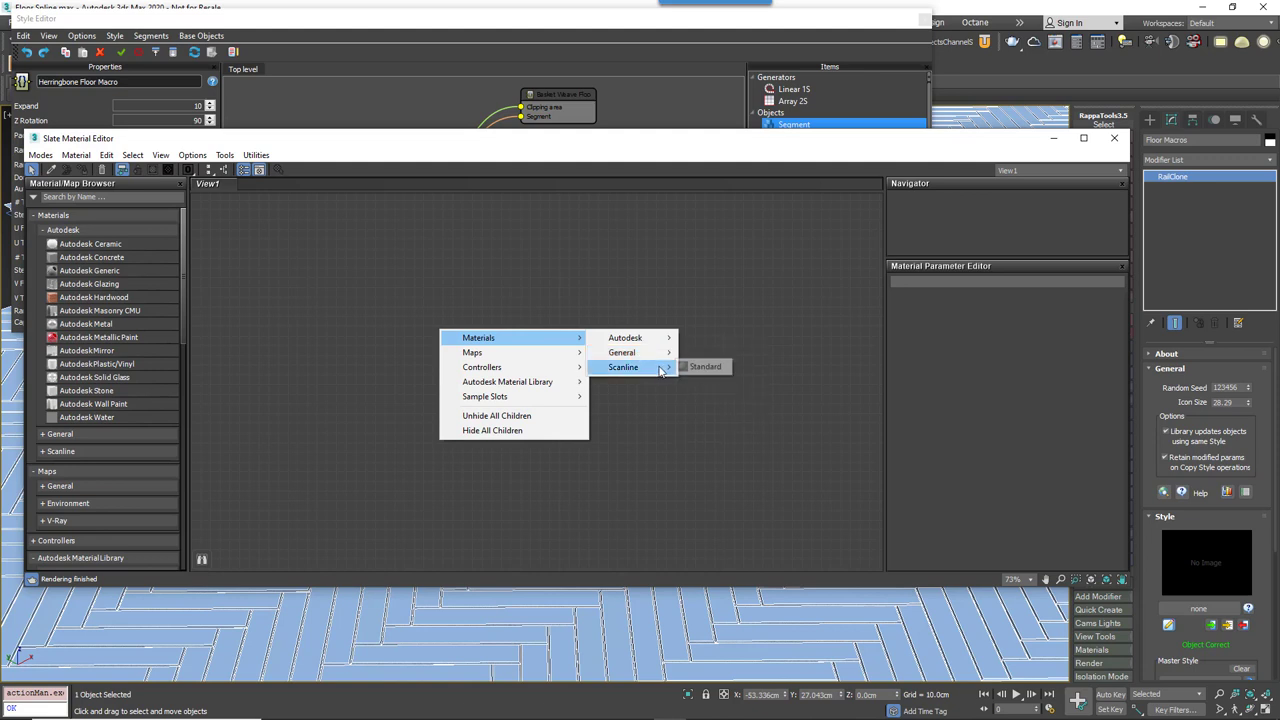
{"action": "left_click", "coordinate": [705, 367]}
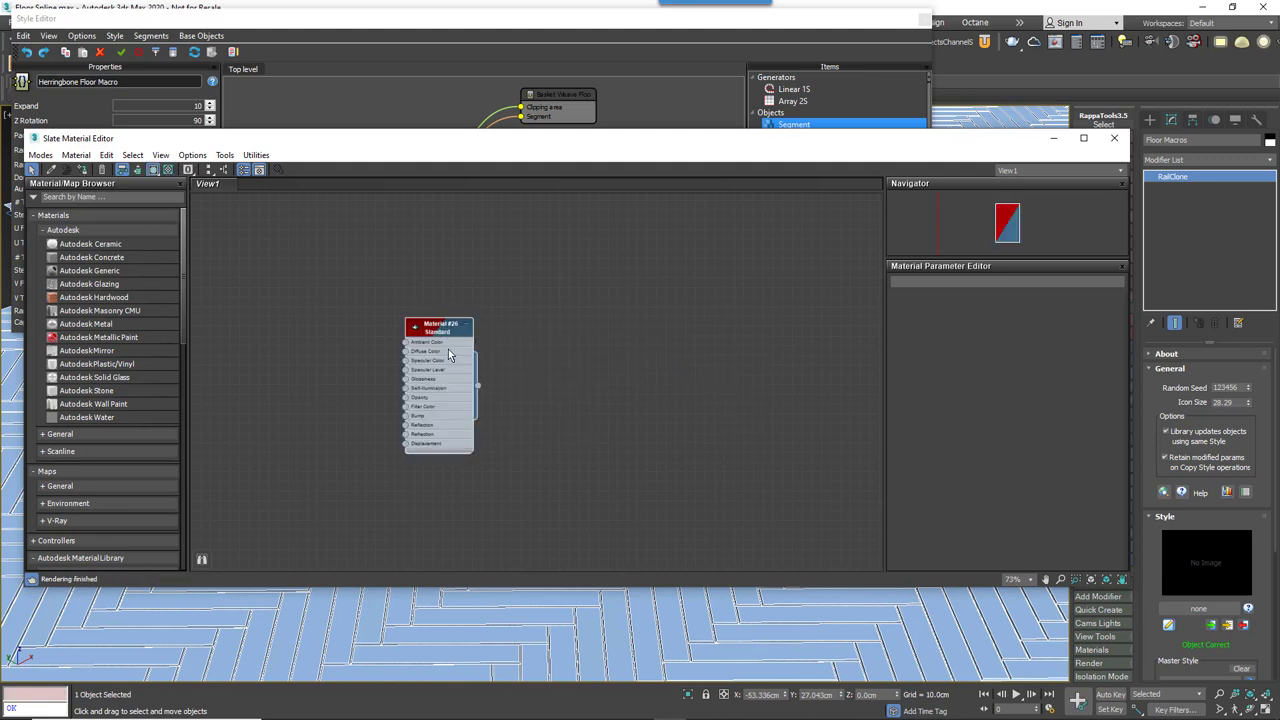
{"action": "left_click_drag", "start_coordinate": [478, 385], "coordinate": [526, 356]}
{"action": "left_click", "coordinate": [430, 334]}
{"action": "left_click_drag", "start_coordinate": [430, 333], "coordinate": [663, 304]}
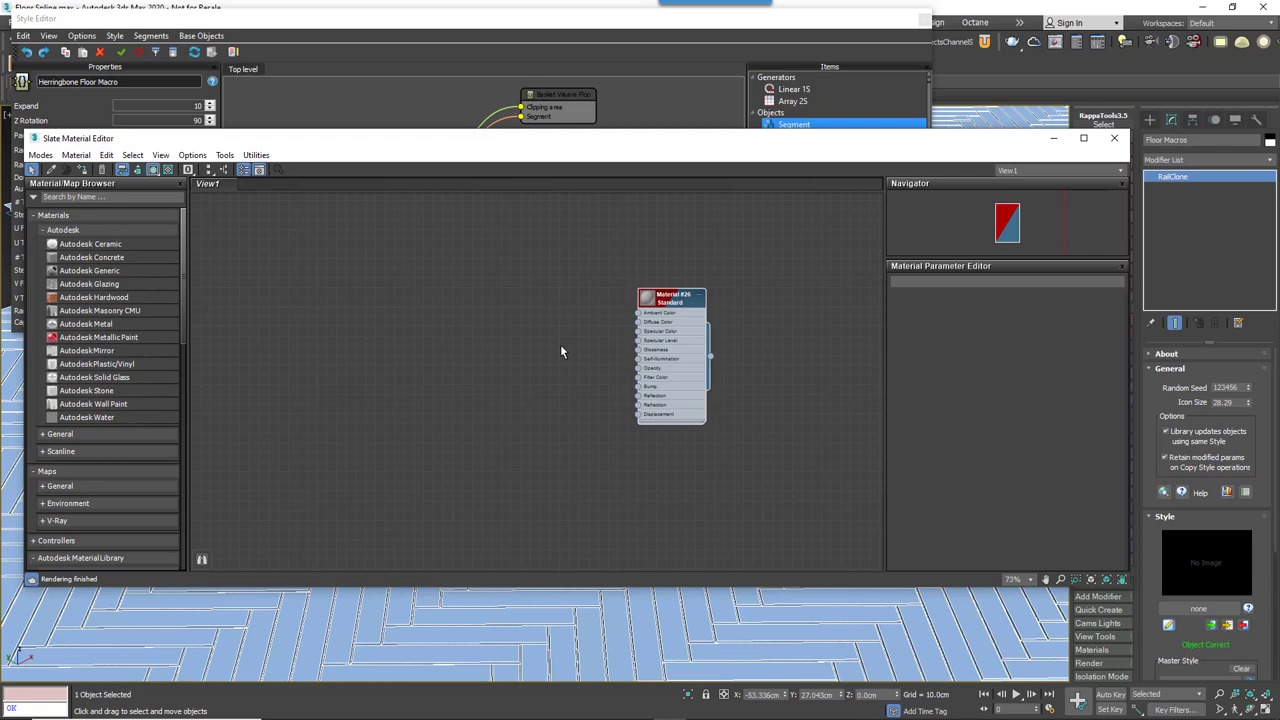
- Load Floor-Diffuse.jpg into the material's Diffuse Color, apply the material to the herringbone floor, and close the material editor
{"action": "key", "text": "alt+Tab"}
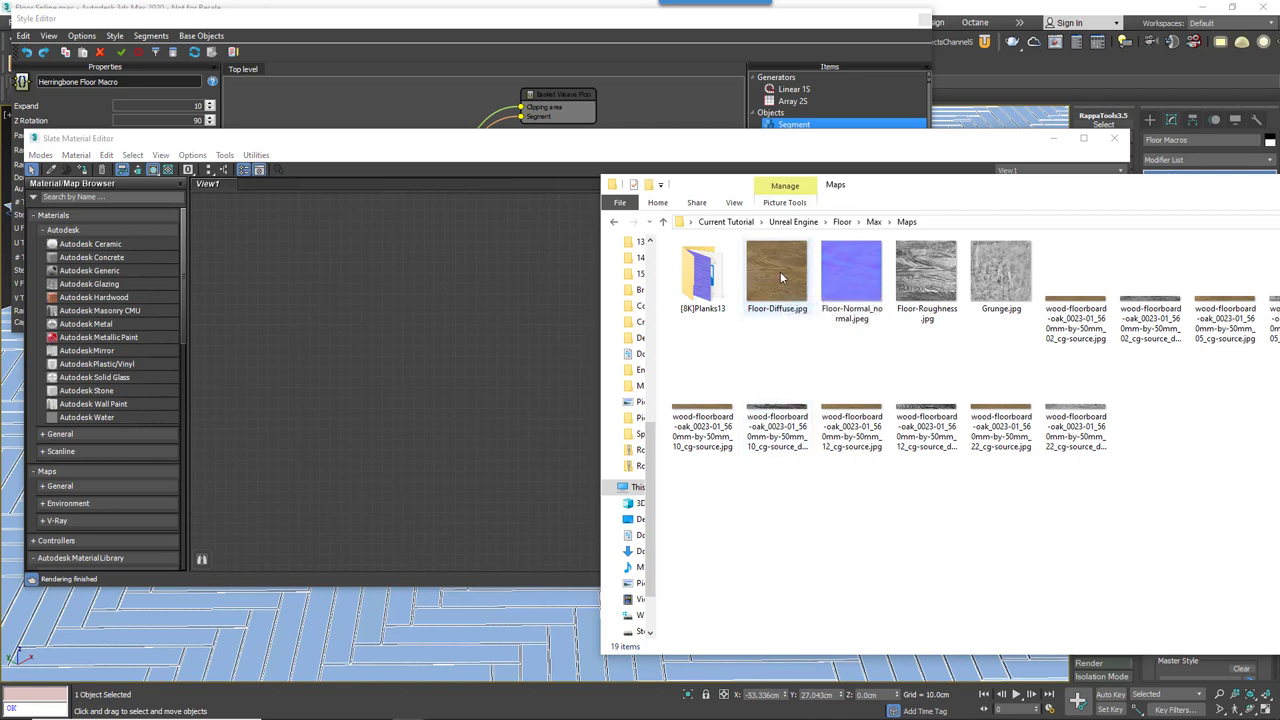
{"action": "left_click", "coordinate": [780, 275]}
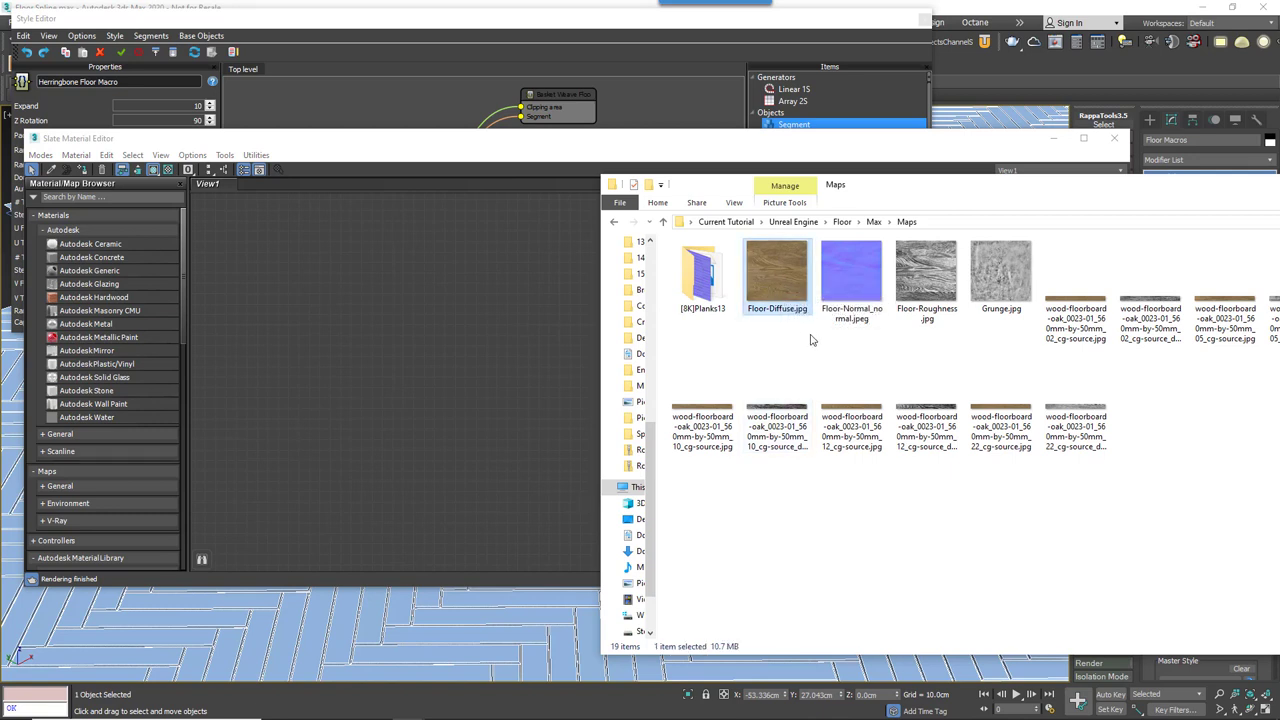
{"action": "left_click_drag", "start_coordinate": [762, 297], "coordinate": [643, 320]}
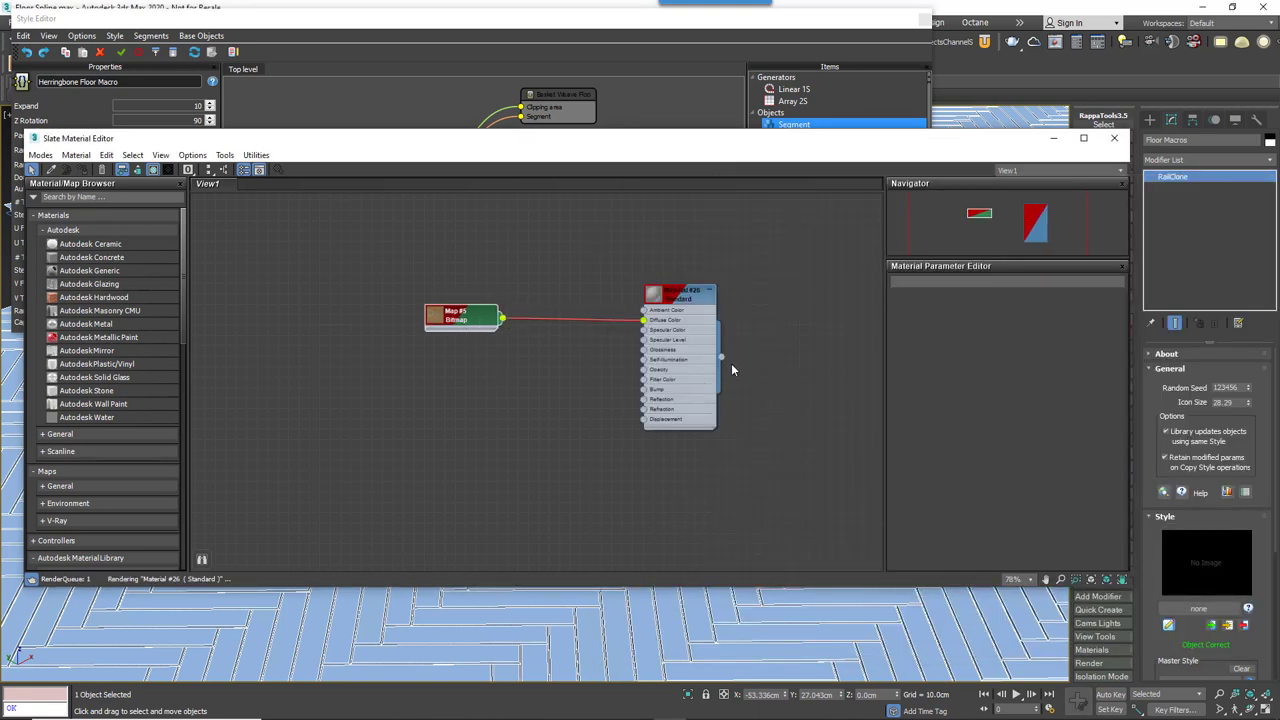
{"action": "left_click_drag", "start_coordinate": [721, 356], "coordinate": [818, 623]}
{"action": "left_click", "coordinate": [1114, 138]}
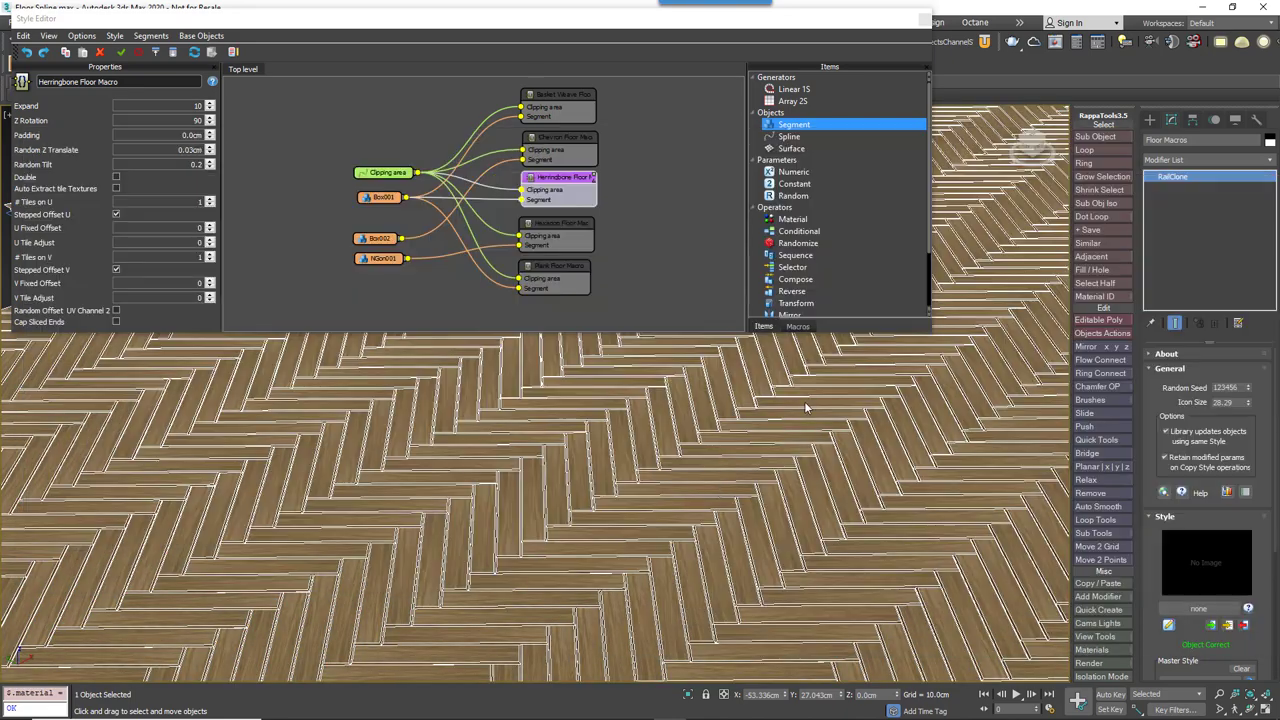
- Disable Use Instancing Engine in the RailClone floor's display settings
{"action": "scroll", "coordinate": [611, 526], "scroll_direction": "up", "scroll_amount": 10}
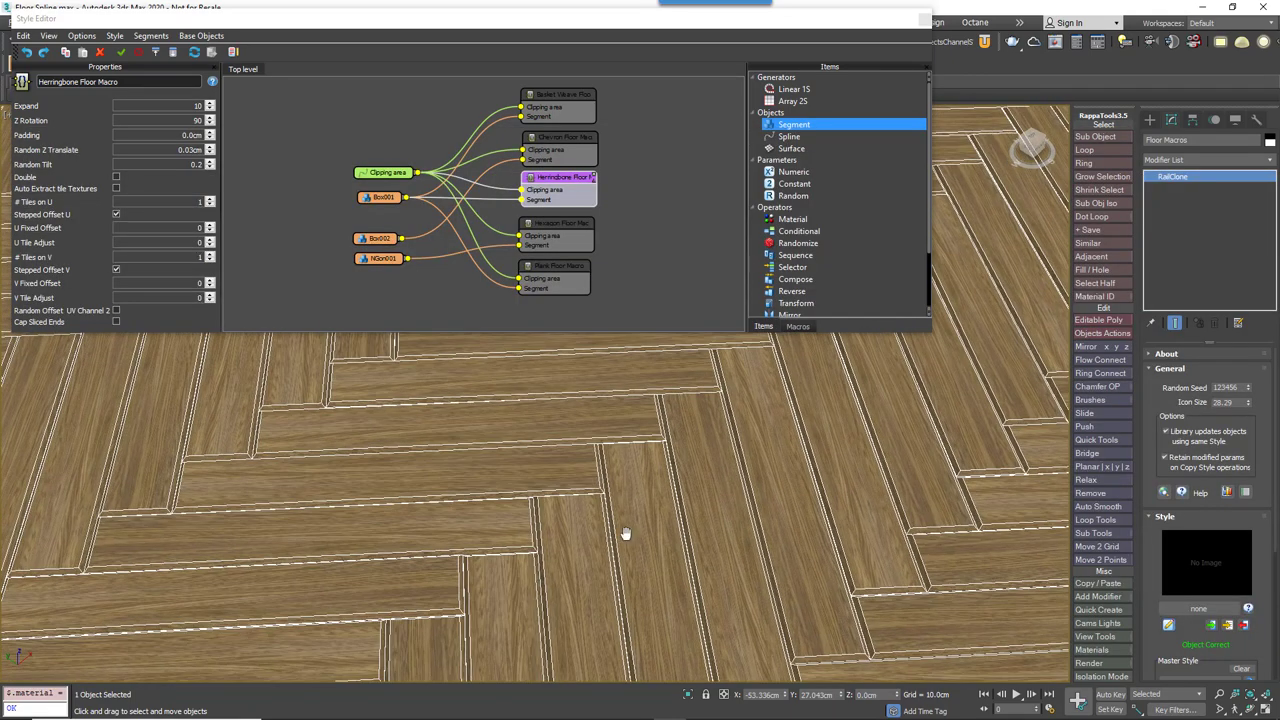
{"action": "scroll", "coordinate": [600, 543], "scroll_direction": "up", "scroll_amount": 6}
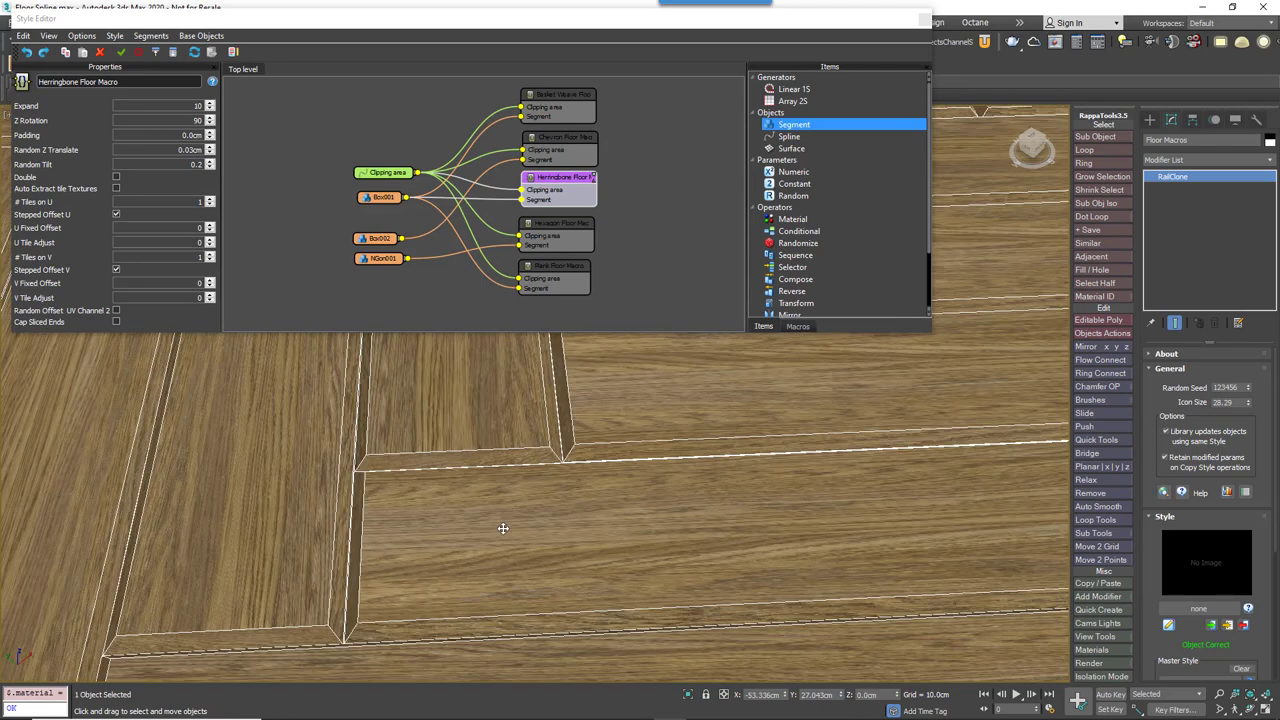
{"action": "middle_click_drag", "start_coordinate": [473, 520], "coordinate": [466, 518]}
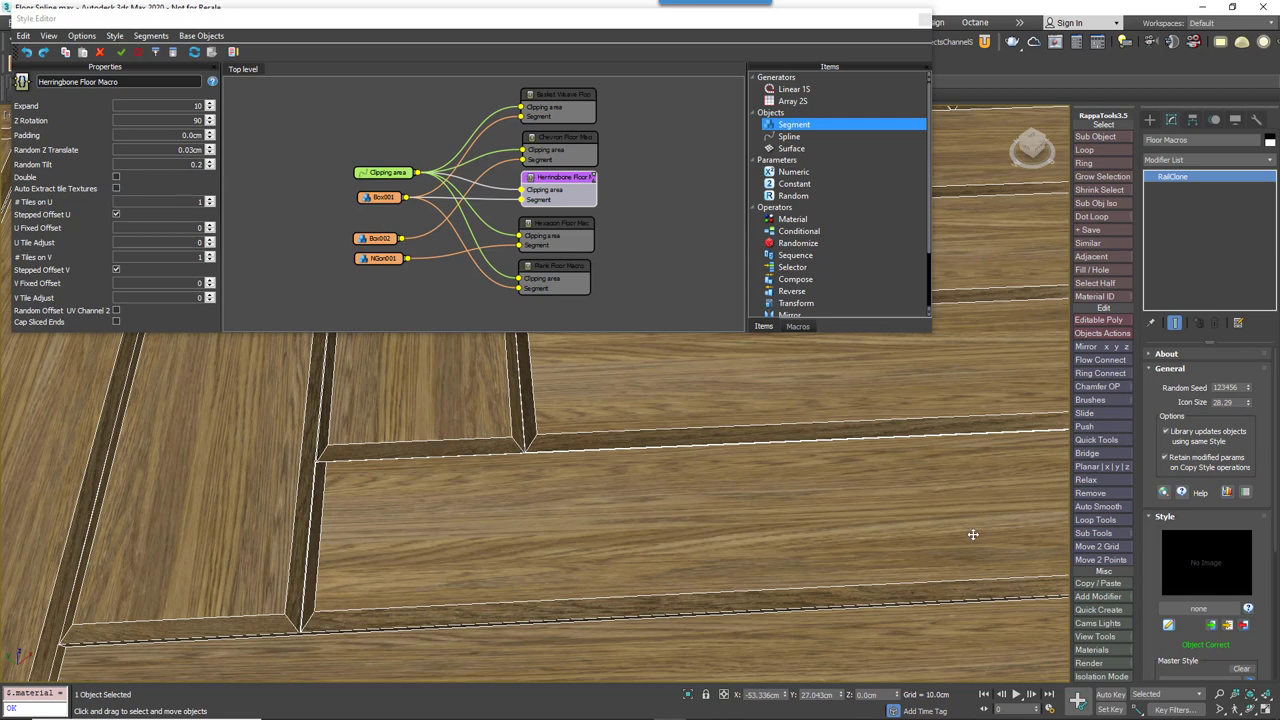
{"action": "left_click_drag", "start_coordinate": [1157, 545], "coordinate": [1160, 208]}
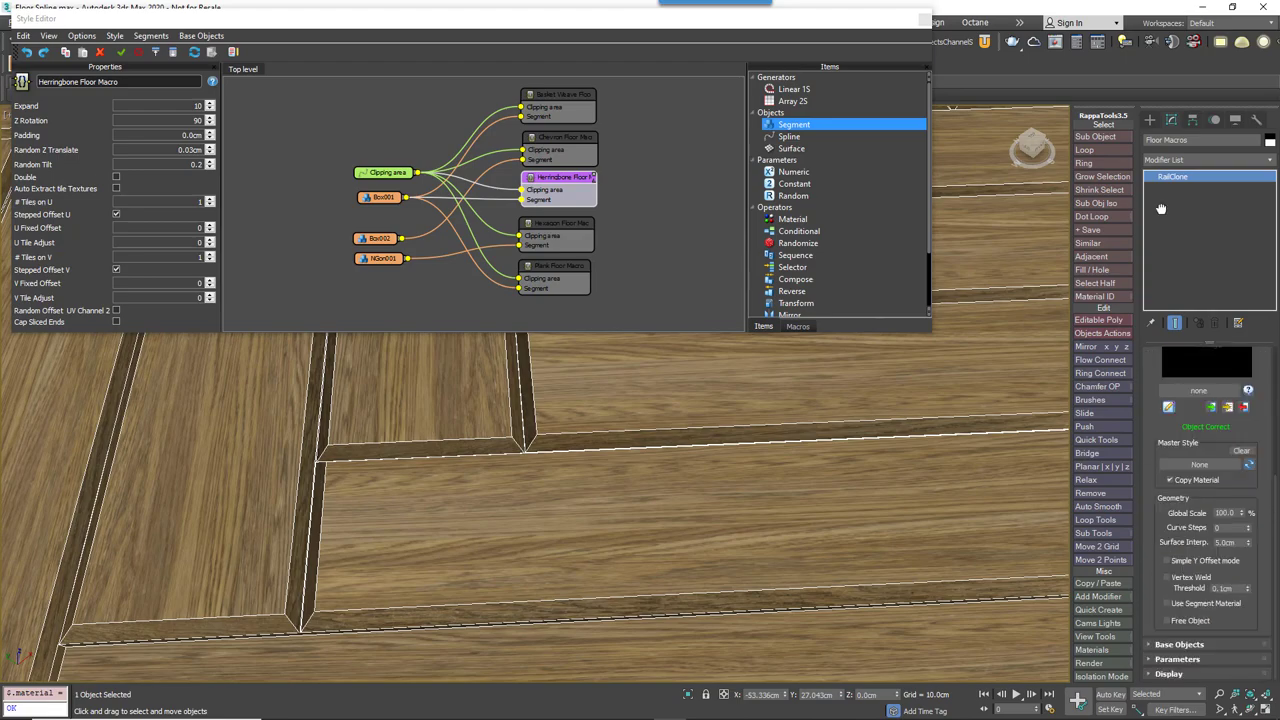
{"action": "left_click", "coordinate": [1193, 672]}
{"action": "left_click_drag", "start_coordinate": [1147, 526], "coordinate": [1147, 507]}
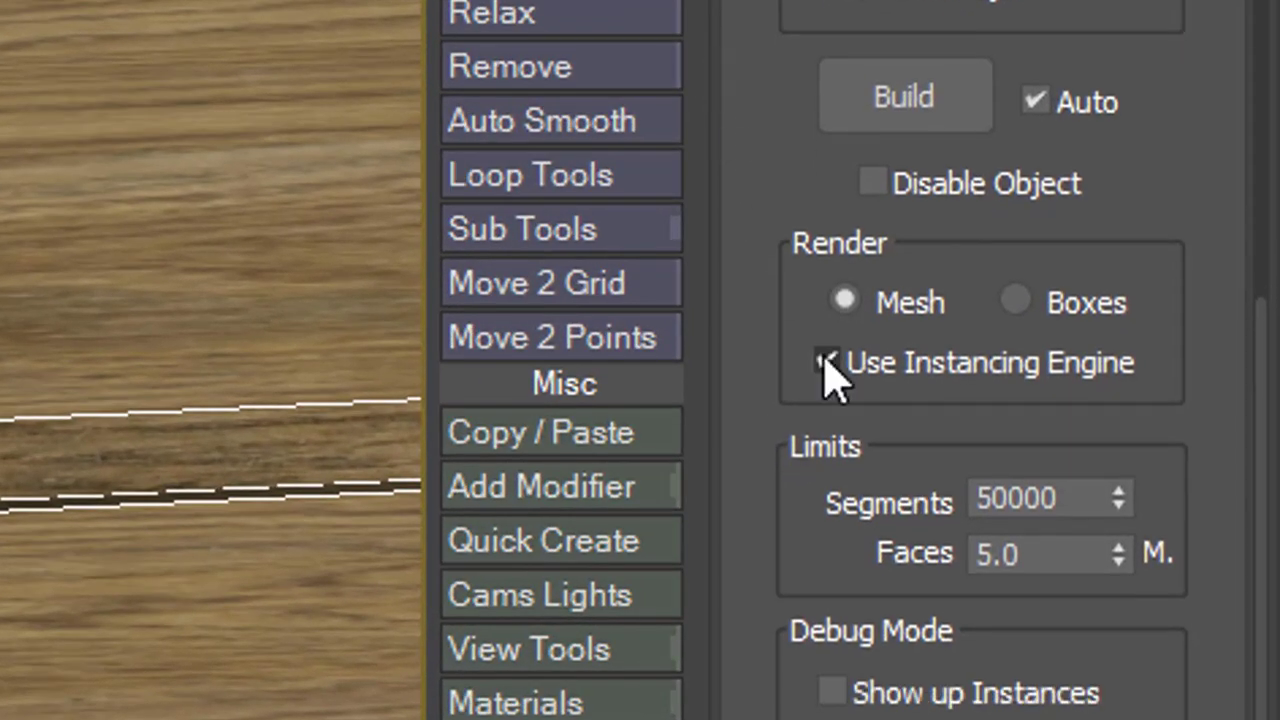
{"action": "left_click", "coordinate": [827, 362]}
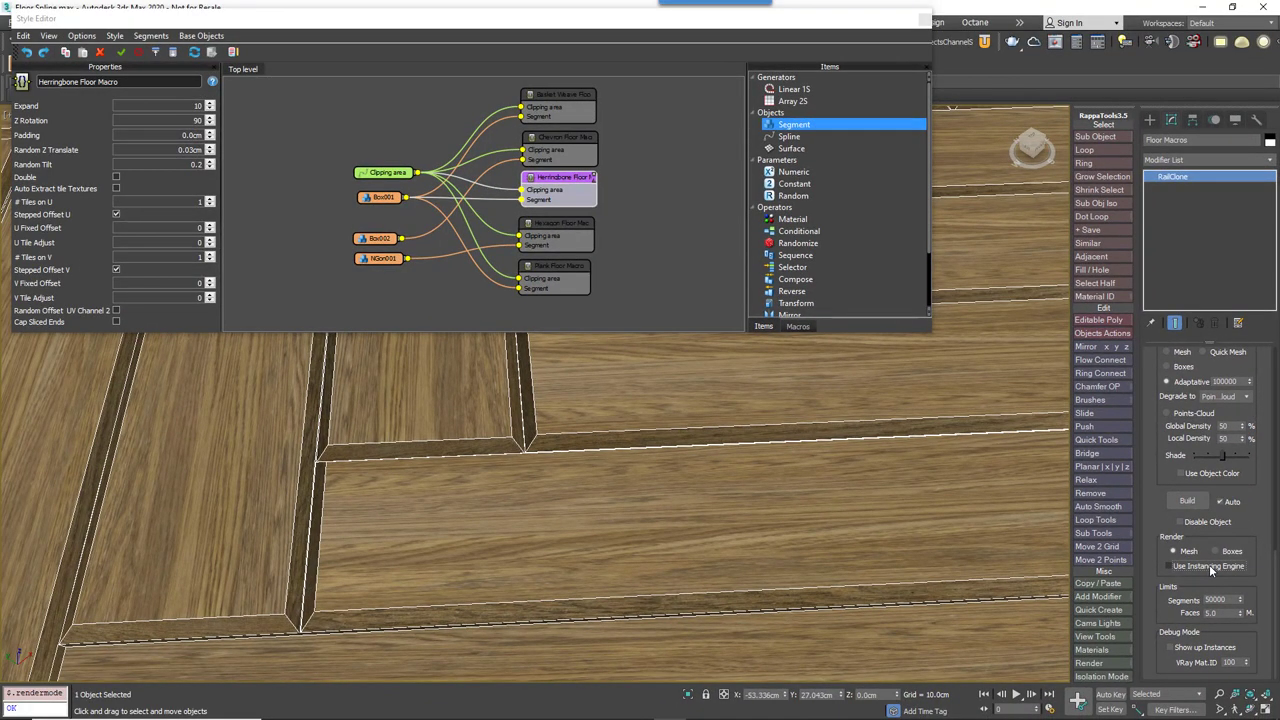
- Enable Auto Extract Tile Textures for the herringbone pattern, with 3 tiles on U and 7 tiles on V
{"action": "left_click", "coordinate": [571, 181]}
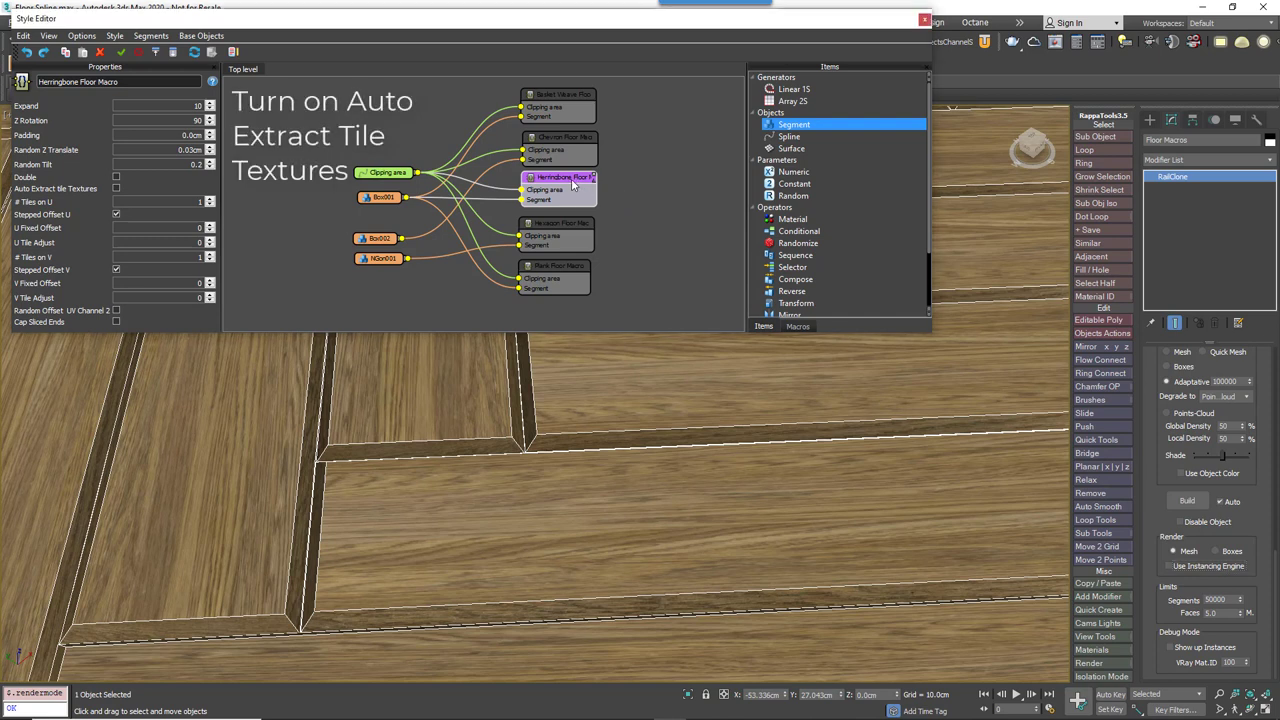
{"action": "left_click", "coordinate": [116, 189]}
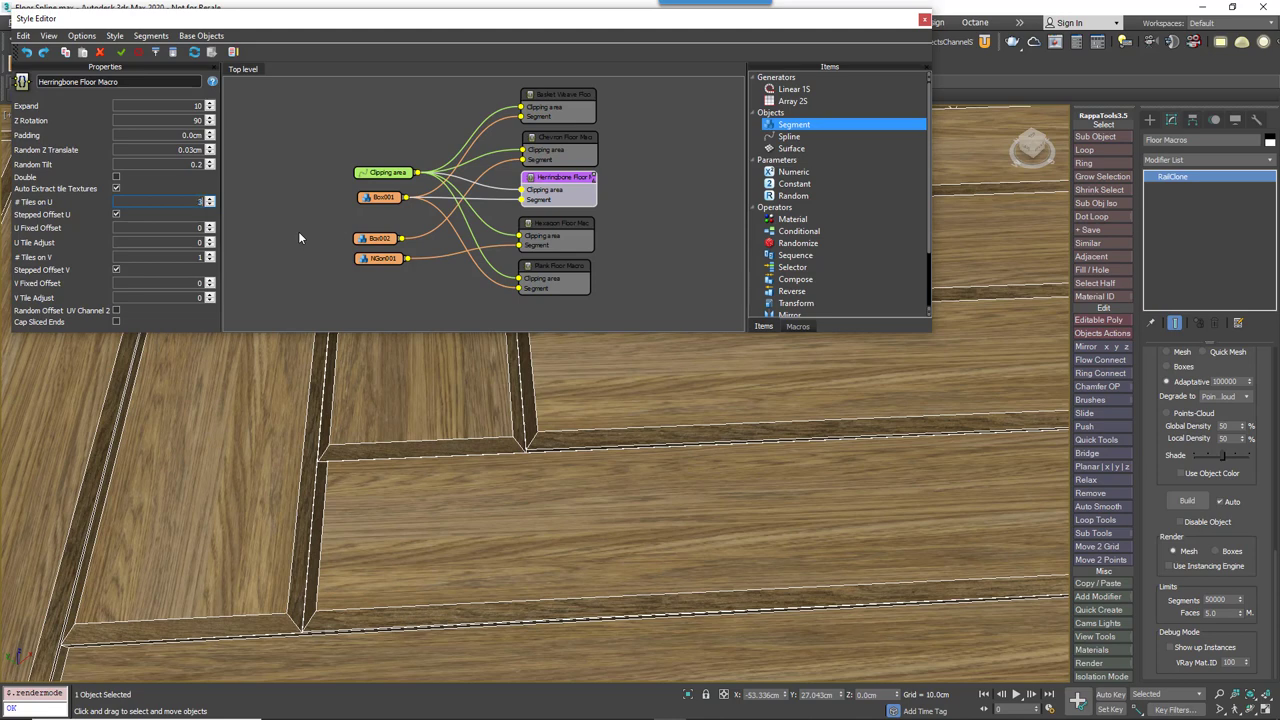
{"action": "key", "text": "Return"}
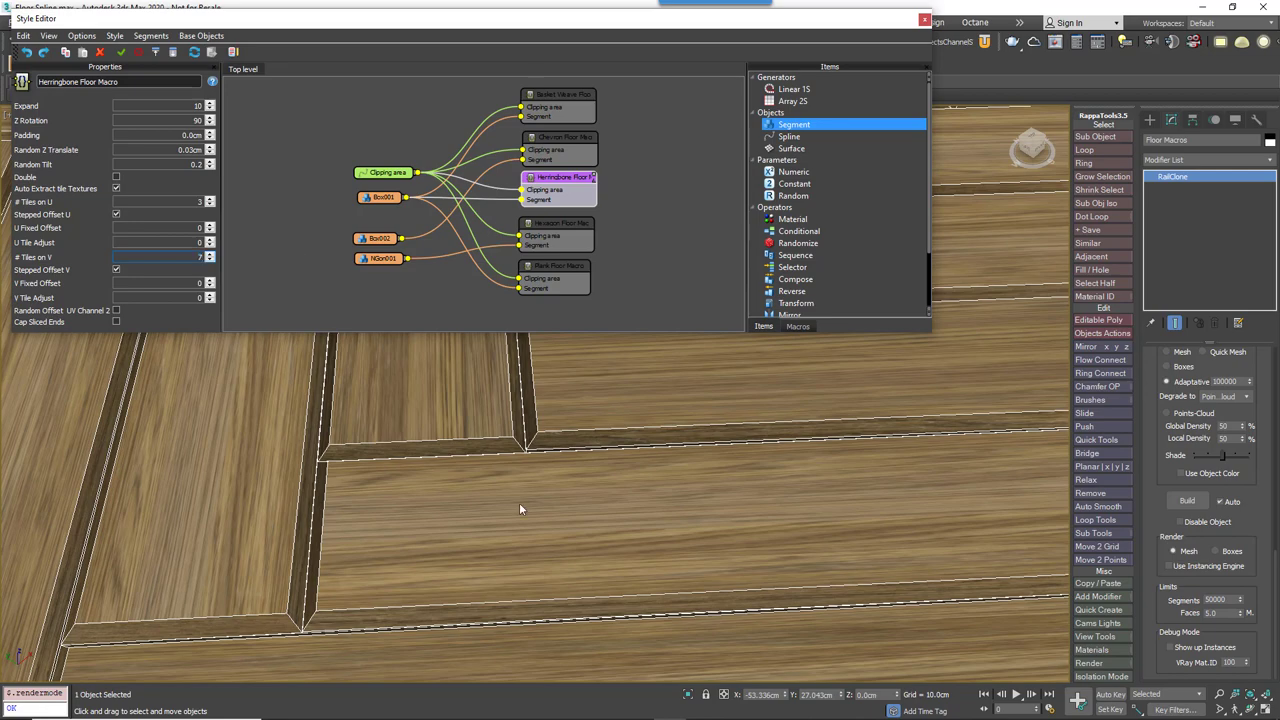
- Hide the edged faces in the viewport and examine the wood texture variation across the herringbone floor from several angles
{"action": "scroll", "coordinate": [520, 510], "scroll_direction": "down", "scroll_amount": 10}
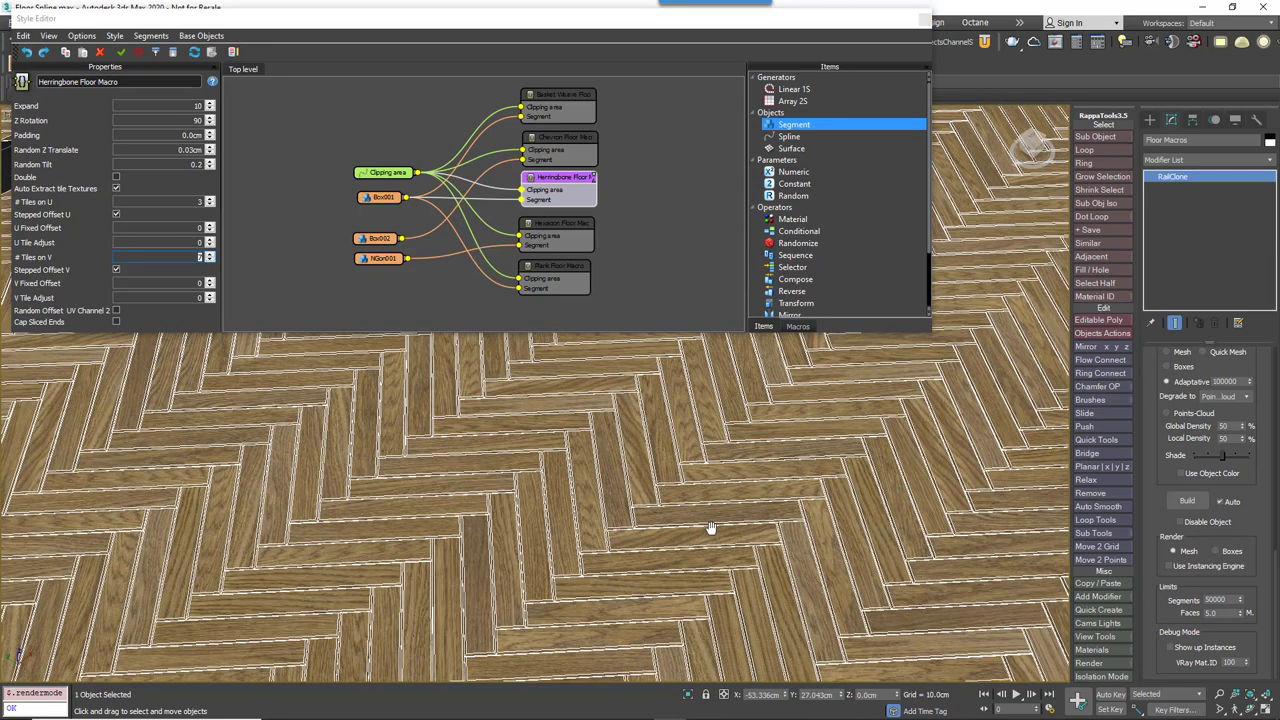
{"action": "middle_click_drag", "start_coordinate": [714, 529], "coordinate": [729, 530]}
{"action": "middle_click_drag", "start_coordinate": [506, 516], "coordinate": [547, 529]}
{"action": "key", "text": "F4"}
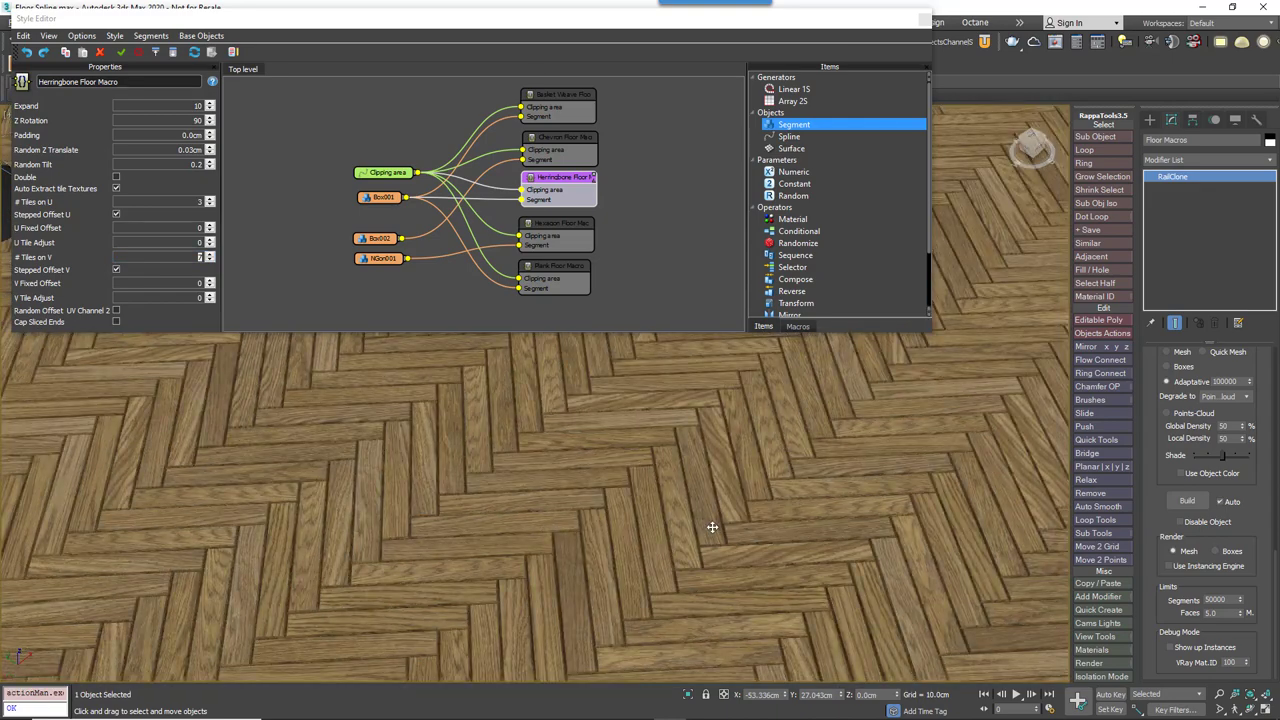
{"action": "scroll", "coordinate": [712, 527], "scroll_direction": "down", "scroll_amount": 4}
{"action": "middle_click_drag", "start_coordinate": [711, 526], "coordinate": [578, 489]}
{"action": "scroll", "coordinate": [611, 554], "scroll_direction": "up", "scroll_amount": 4}
{"action": "scroll", "coordinate": [599, 525], "scroll_direction": "up", "scroll_amount": 3}
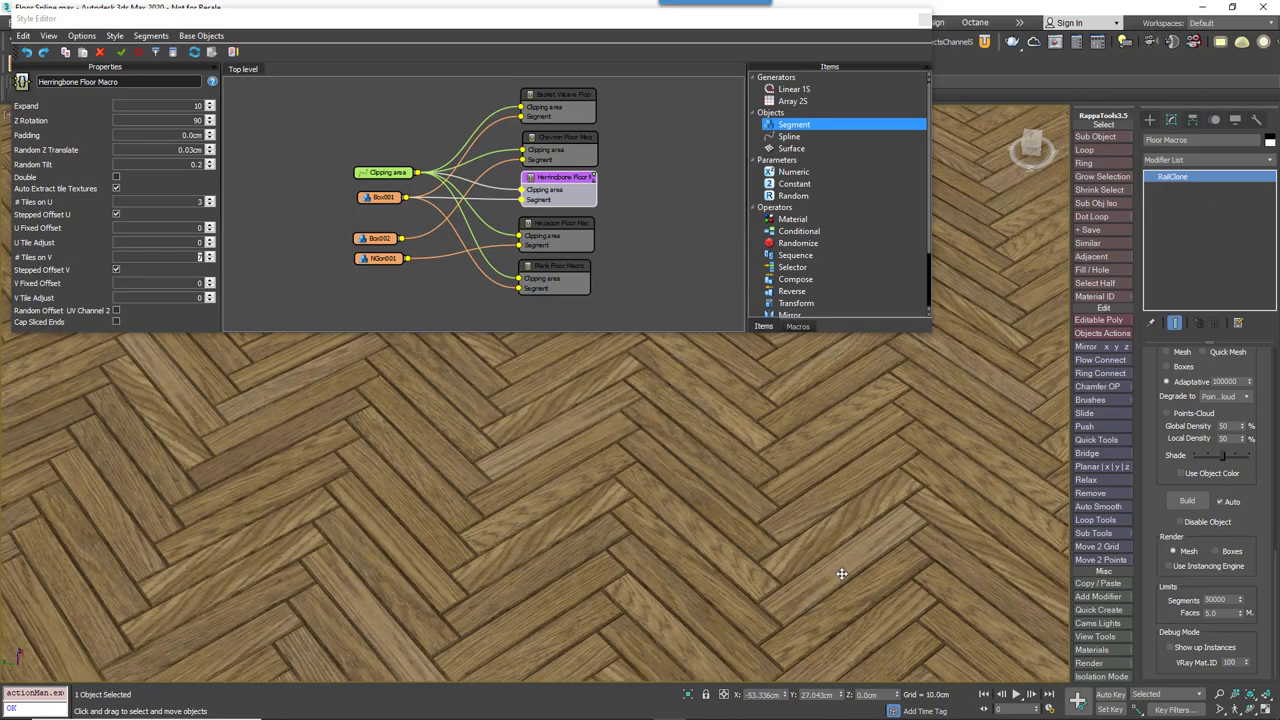
{"action": "scroll", "coordinate": [771, 526], "scroll_direction": "down", "scroll_amount": 3}
{"action": "middle_click_drag", "start_coordinate": [771, 526], "coordinate": [746, 574], "text": "alt"}
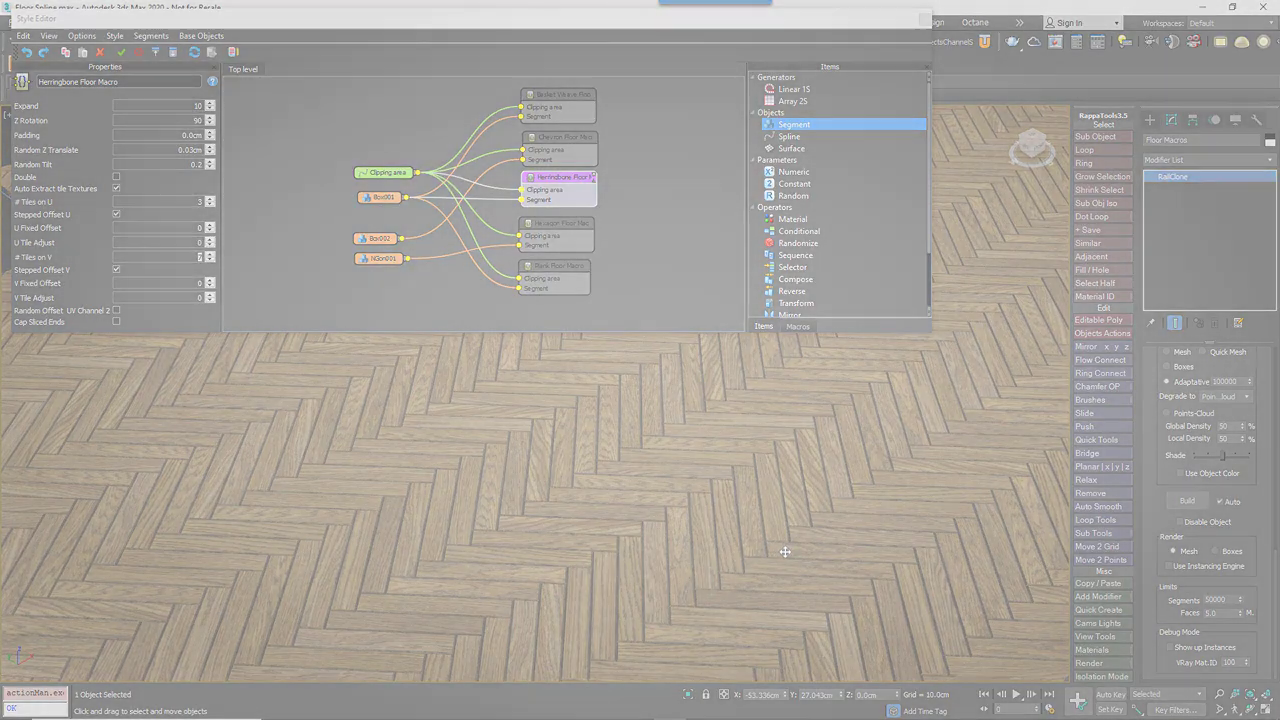
- Set the herringbone macro's V Tile Adjust to -0.04 and try V Fixed Offset values of 0.2 and 0.0
{"action": "type", "text": "-0.04"}
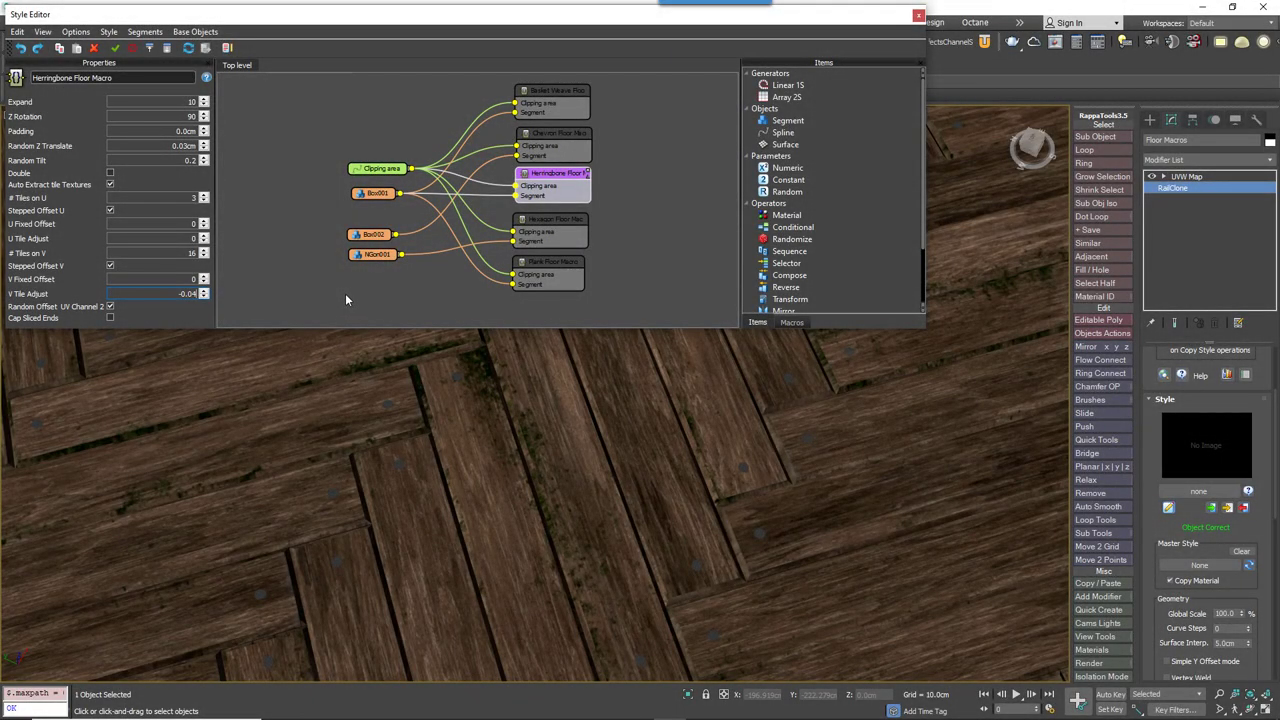
{"action": "key", "text": "Return"}
{"action": "left_click", "coordinate": [157, 280]}
{"action": "type", "text": "0.2"}
{"action": "key", "text": "Return"}
{"action": "type", "text": "0.0"}
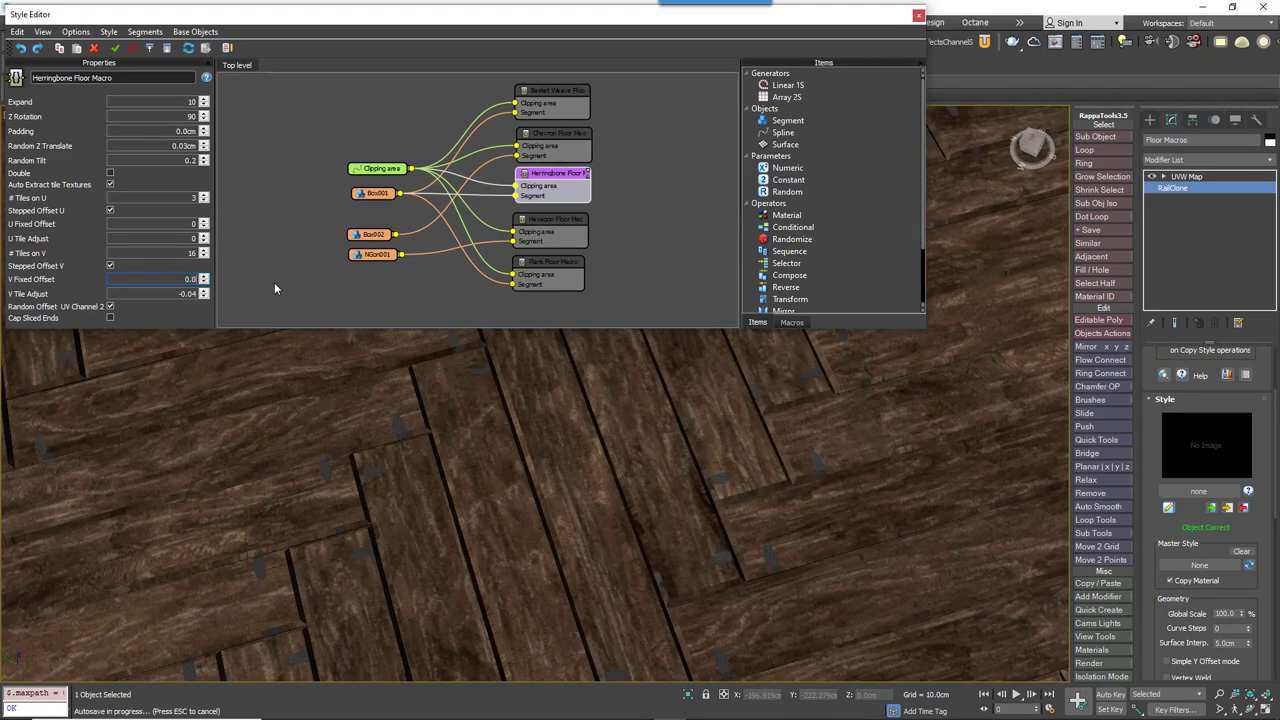
{"action": "key", "text": "Return"}
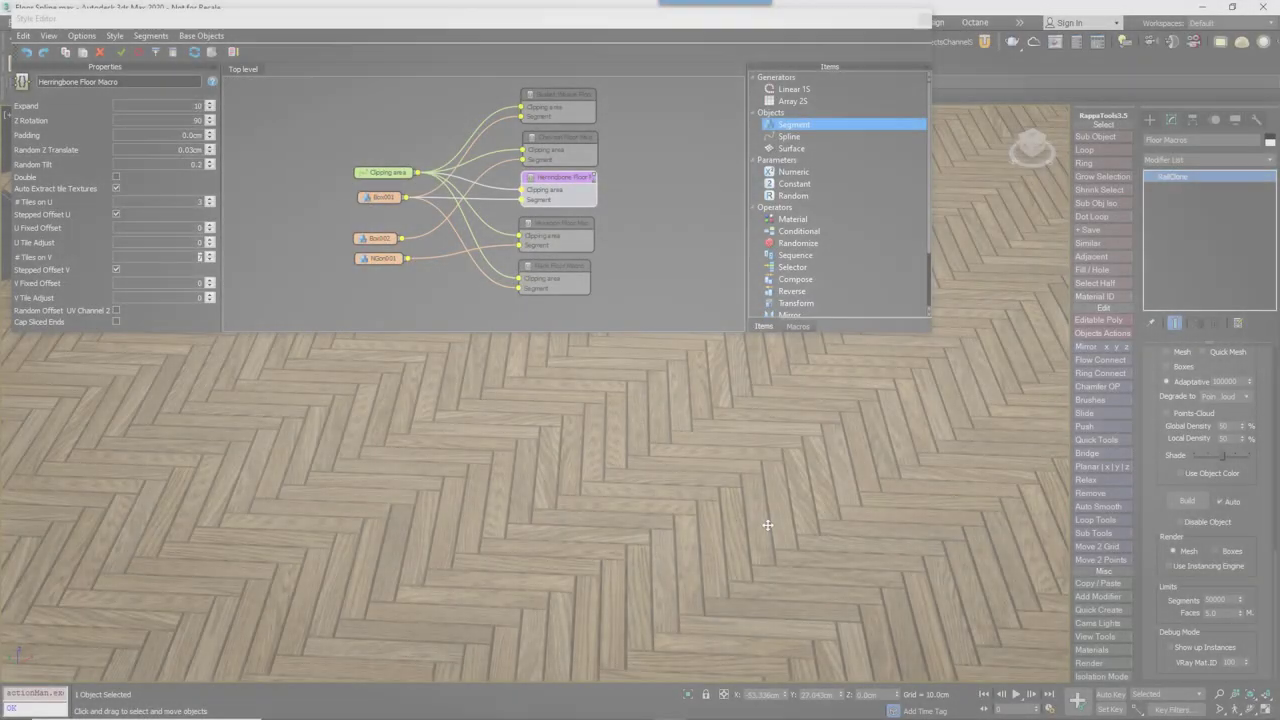
- Switch Stepped Offset U and V off and back on to compare the herringbone plank textures up close
{"action": "scroll", "coordinate": [543, 514], "scroll_direction": "up", "scroll_amount": 5}
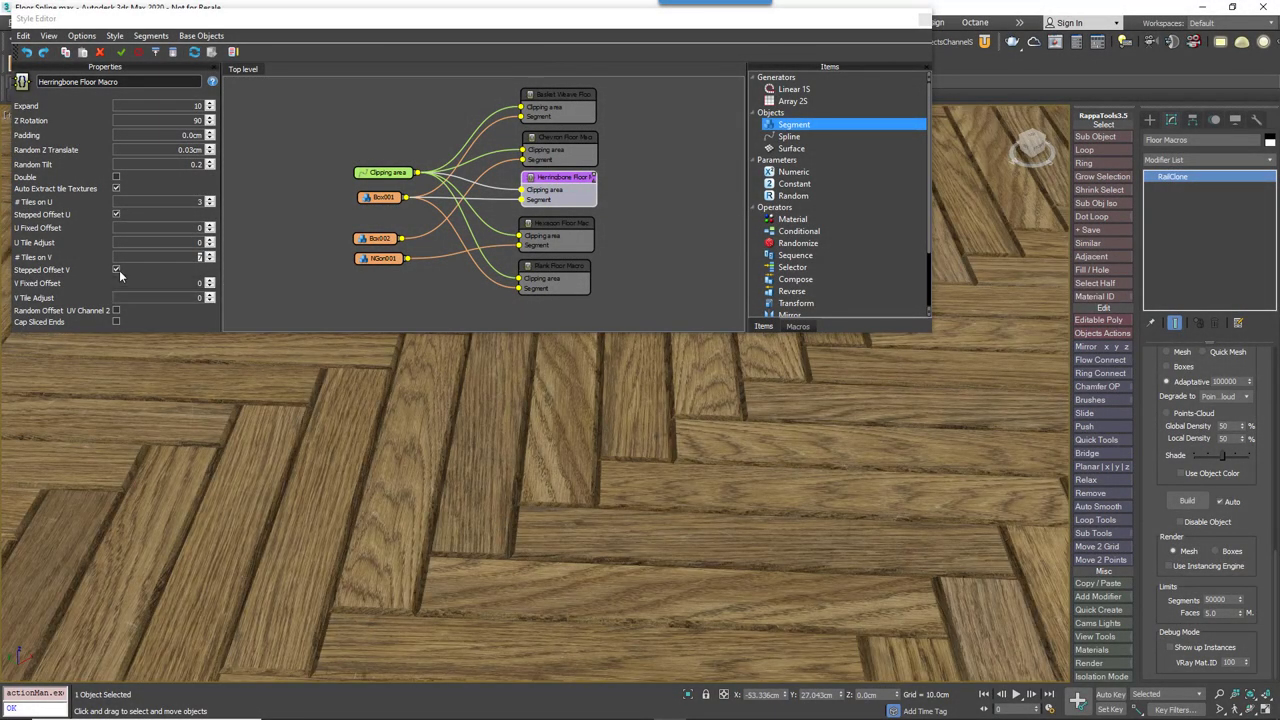
{"action": "left_click", "coordinate": [117, 271]}
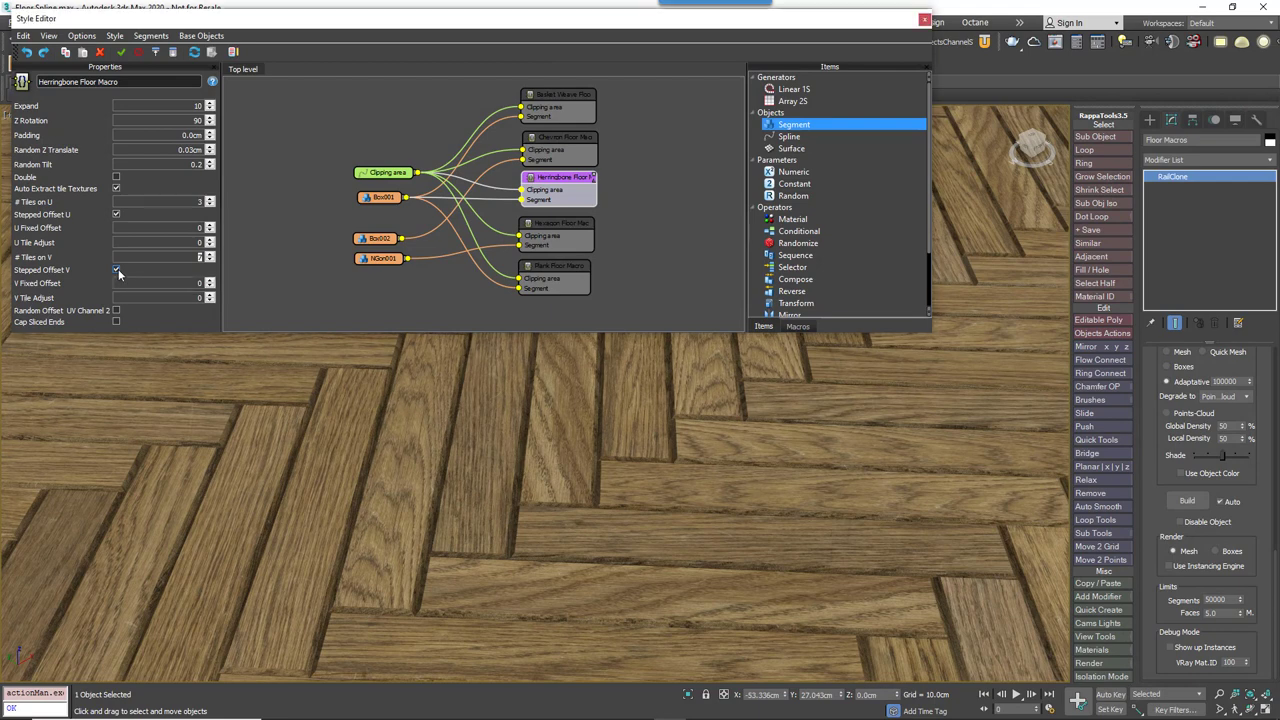
{"action": "left_click", "coordinate": [116, 215]}
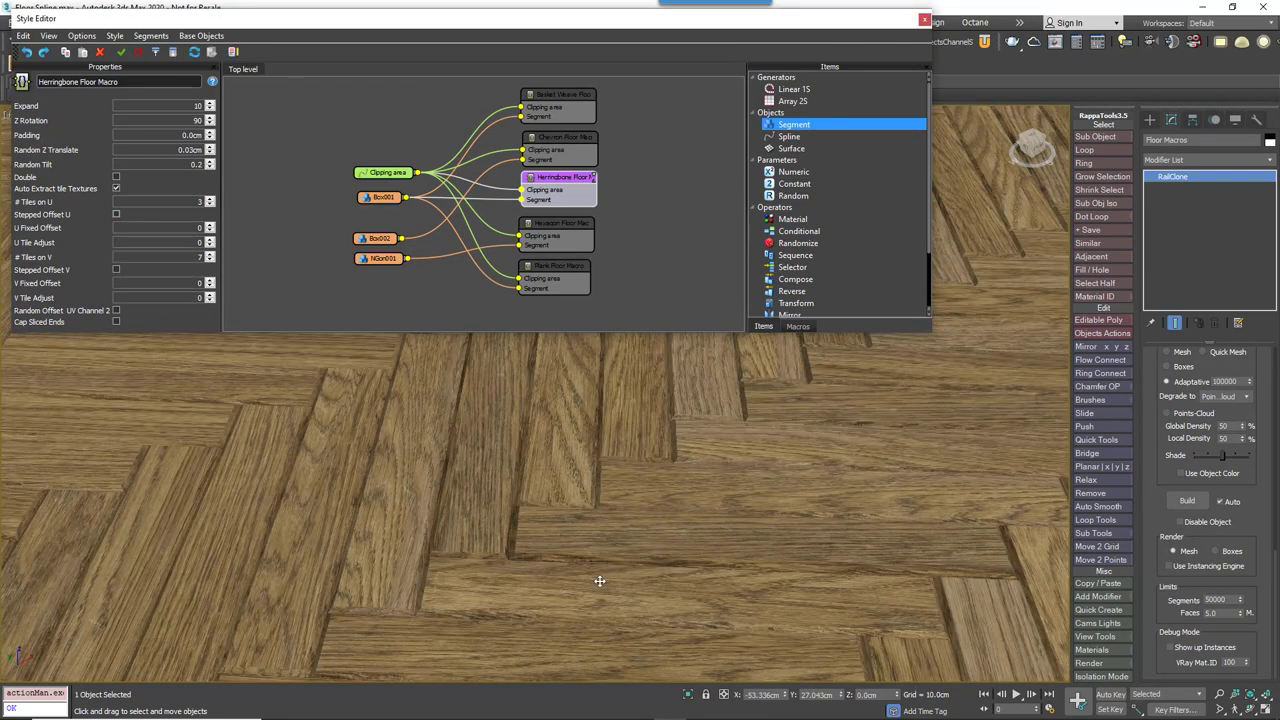
{"action": "left_click", "coordinate": [116, 214]}
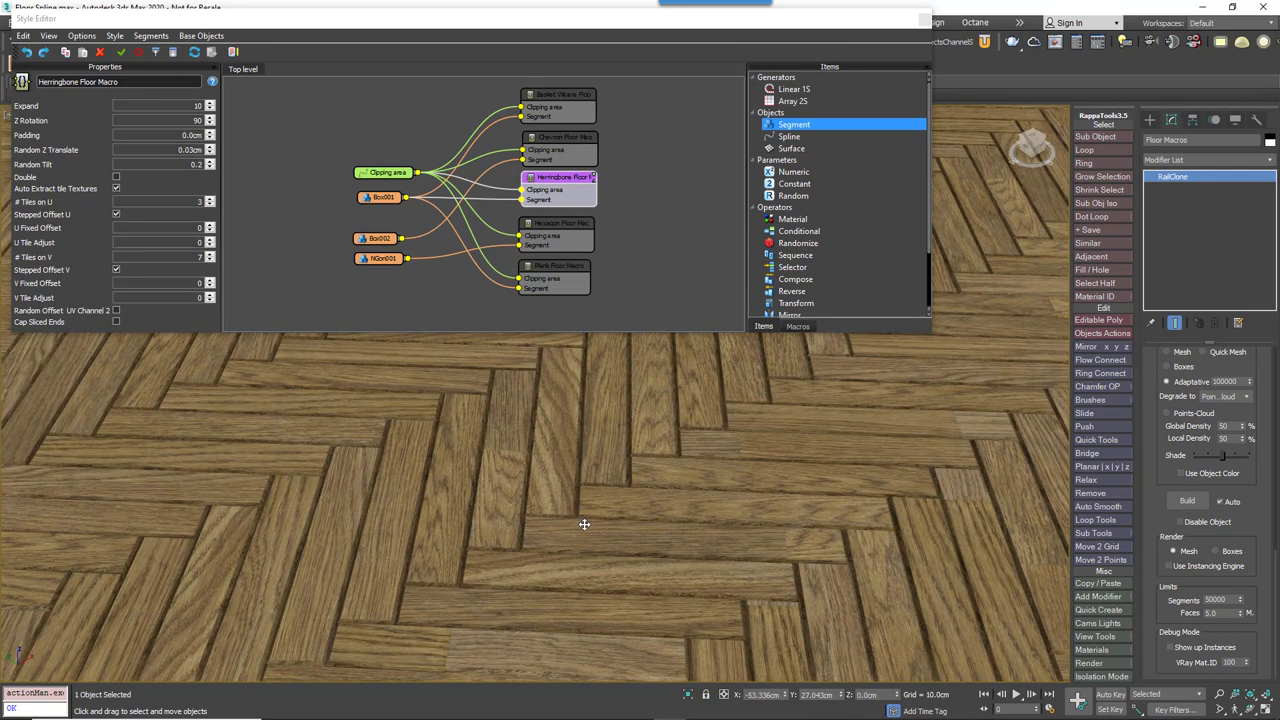
- Open the material editor, move the bitmap node away from the material, and add a Gradient Ramp map
{"action": "key", "text": "m"}
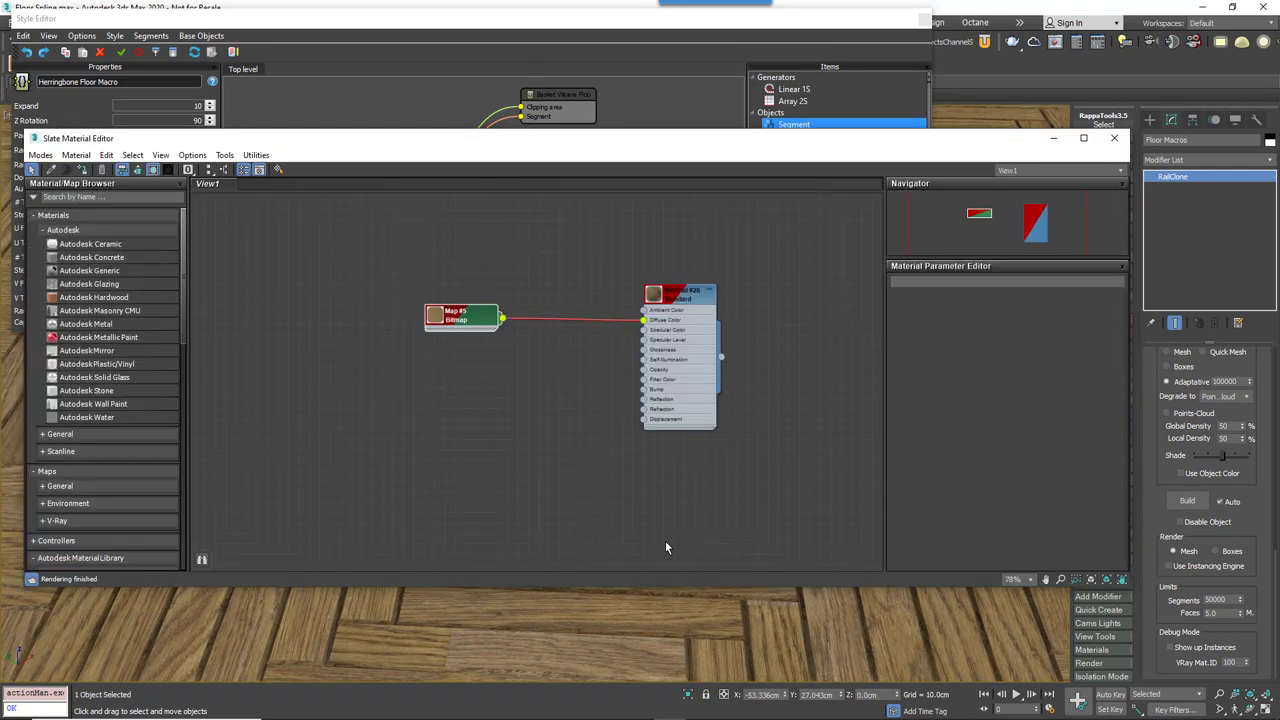
{"action": "left_click_drag", "start_coordinate": [476, 333], "coordinate": [361, 333]}
{"action": "right_click", "coordinate": [420, 387]}
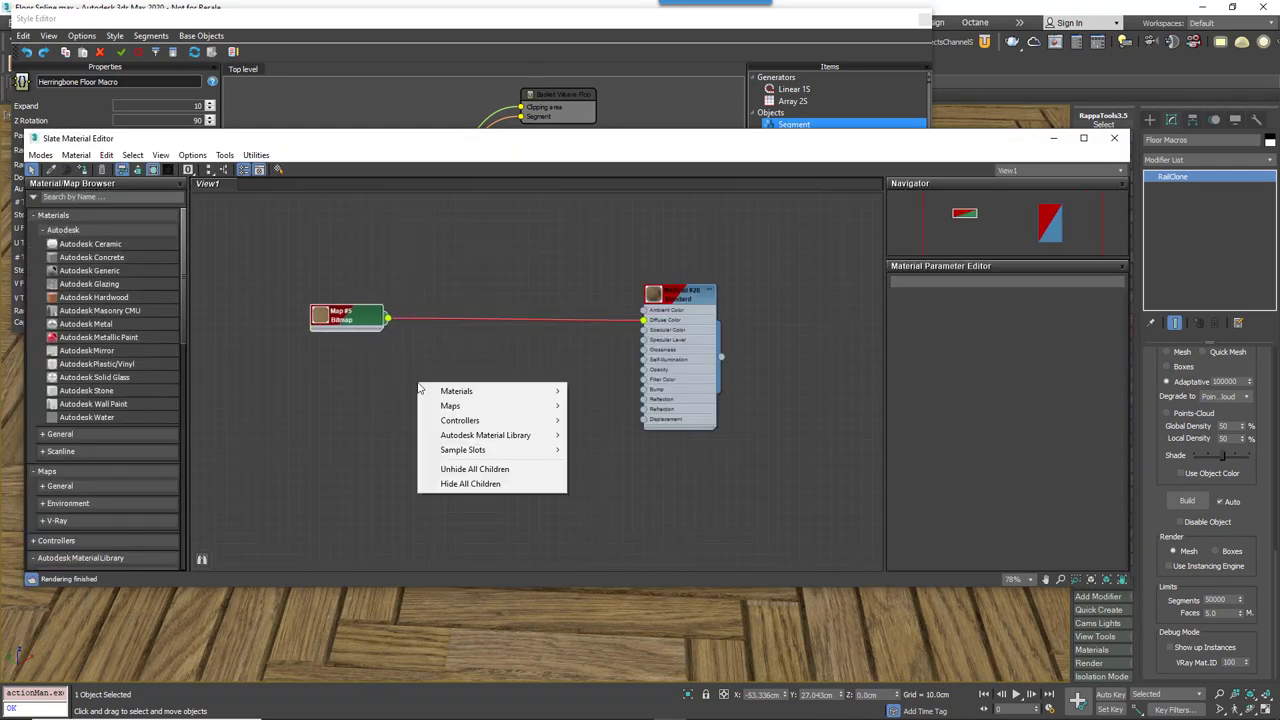
{"action": "mouse_move", "coordinate": [452, 405]}
{"action": "mouse_move", "coordinate": [616, 408]}
{"action": "left_click", "coordinate": [706, 485]}
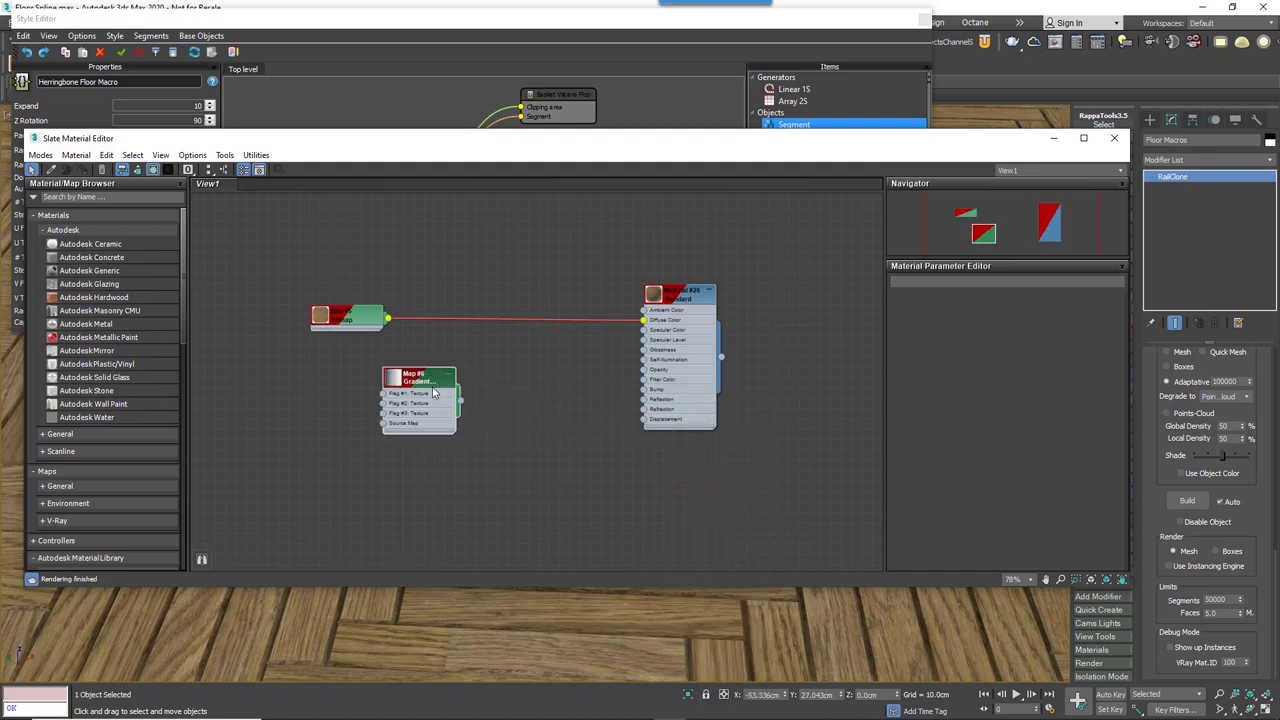
- Set the Gradient Ramp's map channel to 2, enlarge its node preview, and place it below the bitmap node
{"action": "double_click", "coordinate": [432, 392]}
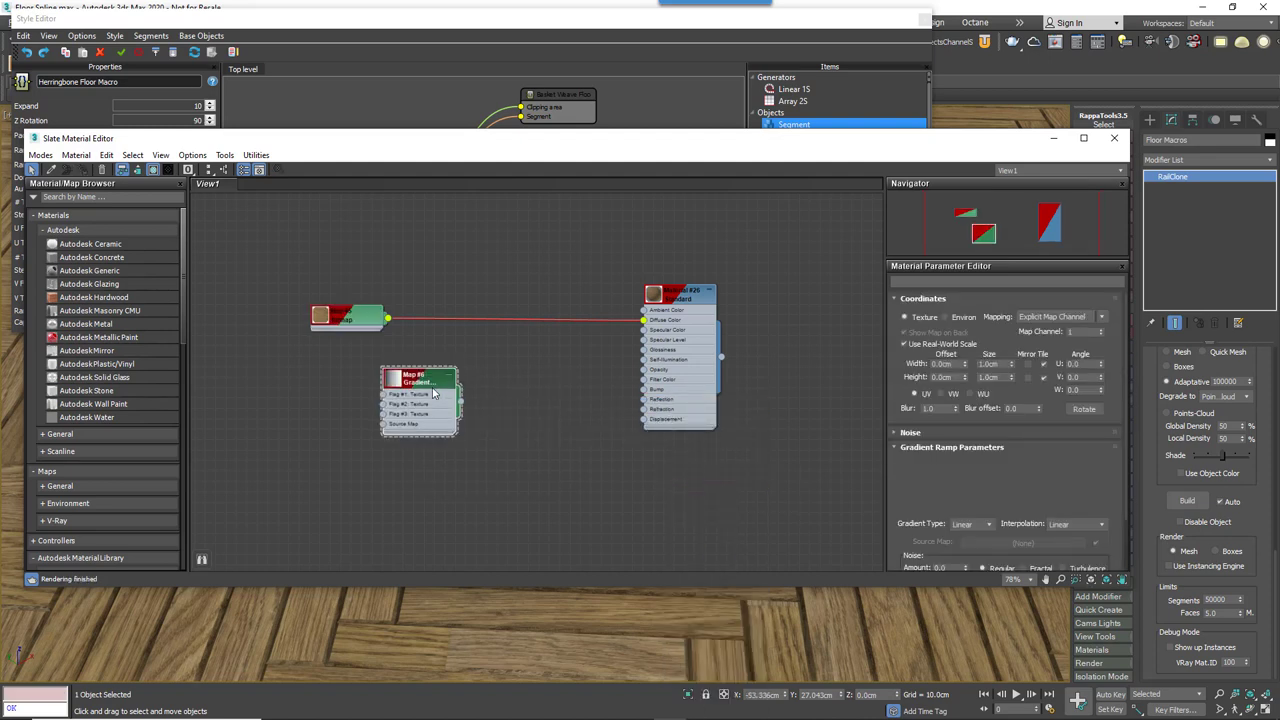
{"action": "left_click", "coordinate": [1107, 331]}
{"action": "left_click_drag", "start_coordinate": [455, 395], "coordinate": [374, 412]}
{"action": "double_click", "coordinate": [312, 402]}
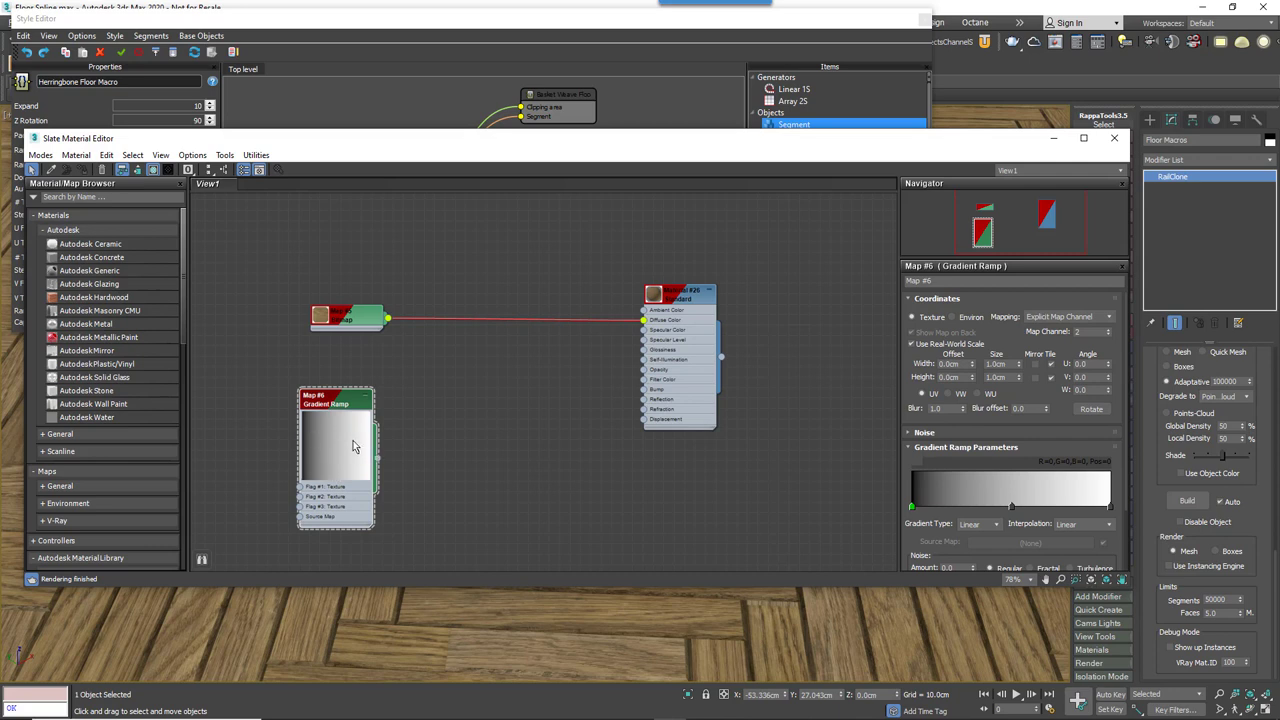
{"action": "left_click_drag", "start_coordinate": [340, 412], "coordinate": [308, 412]}
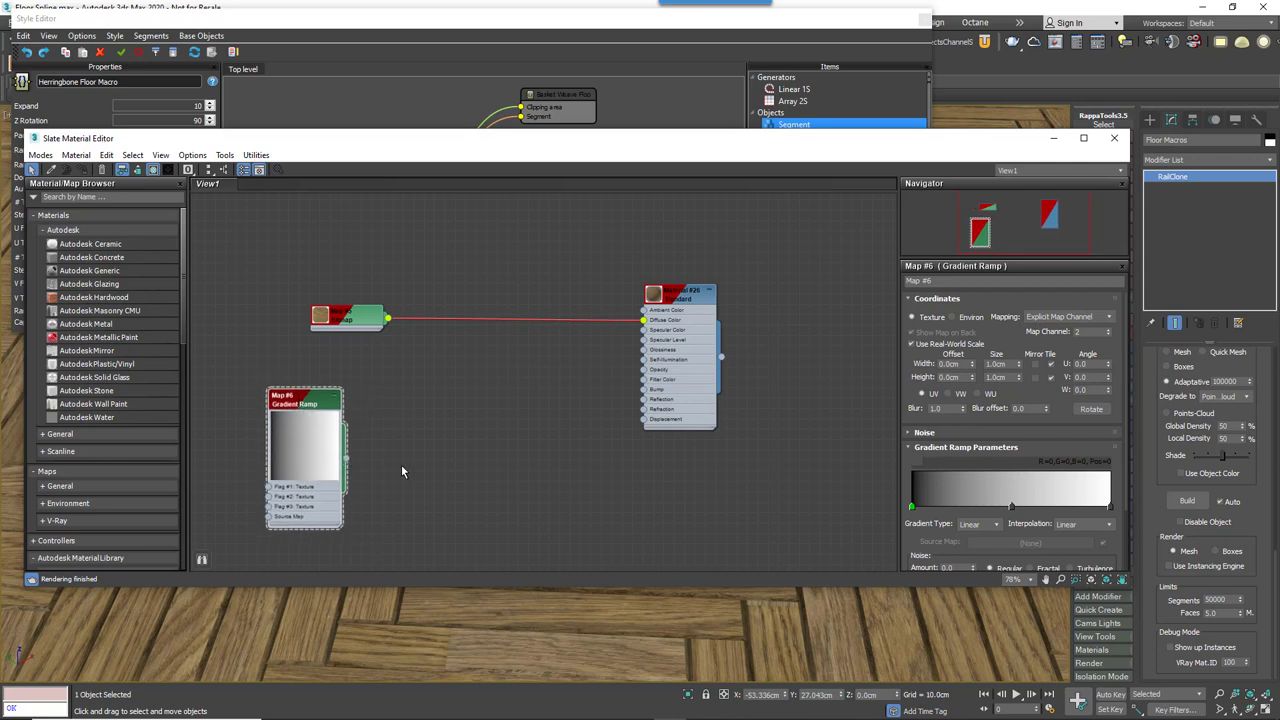
- Add a Mix map and connect the Gradient Ramp to its Mix Amount
{"action": "right_click", "coordinate": [399, 406]}
{"action": "mouse_move", "coordinate": [450, 432]}
{"action": "mouse_move", "coordinate": [565, 432]}
{"action": "left_click", "coordinate": [680, 244]}
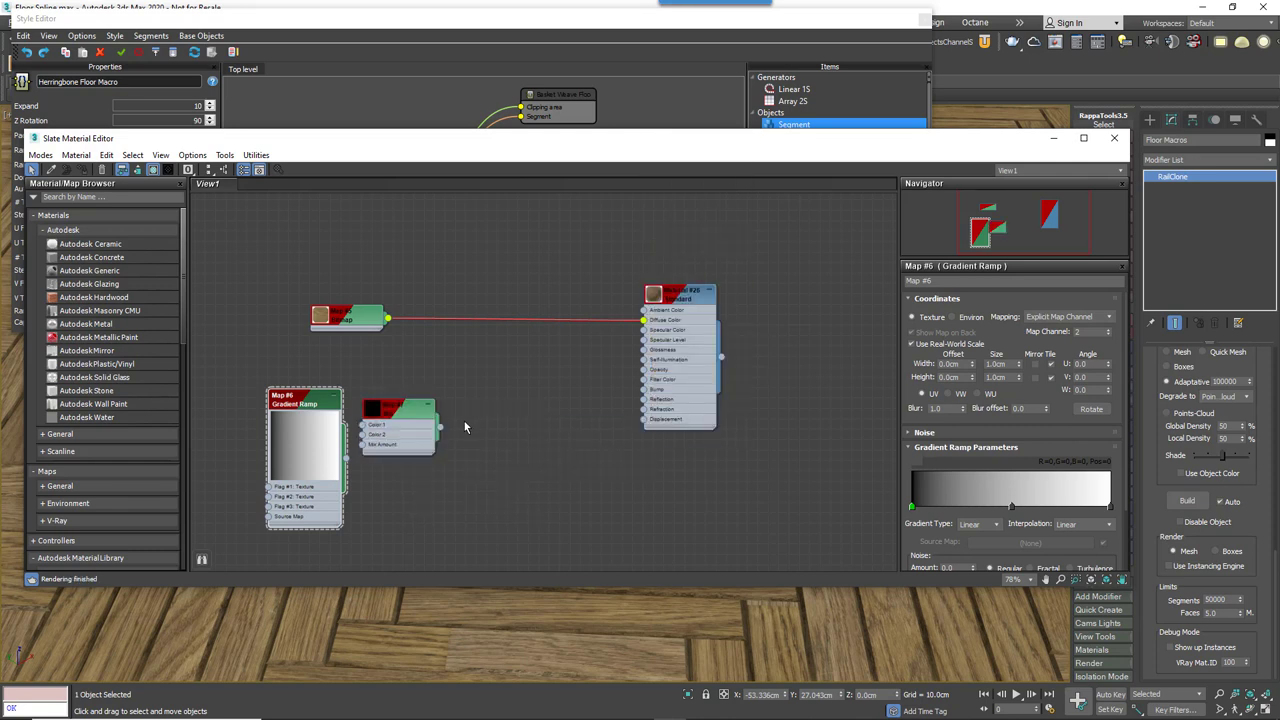
{"action": "left_click_drag", "start_coordinate": [347, 459], "coordinate": [413, 404]}
{"action": "left_click_drag", "start_coordinate": [300, 395], "coordinate": [258, 398]}
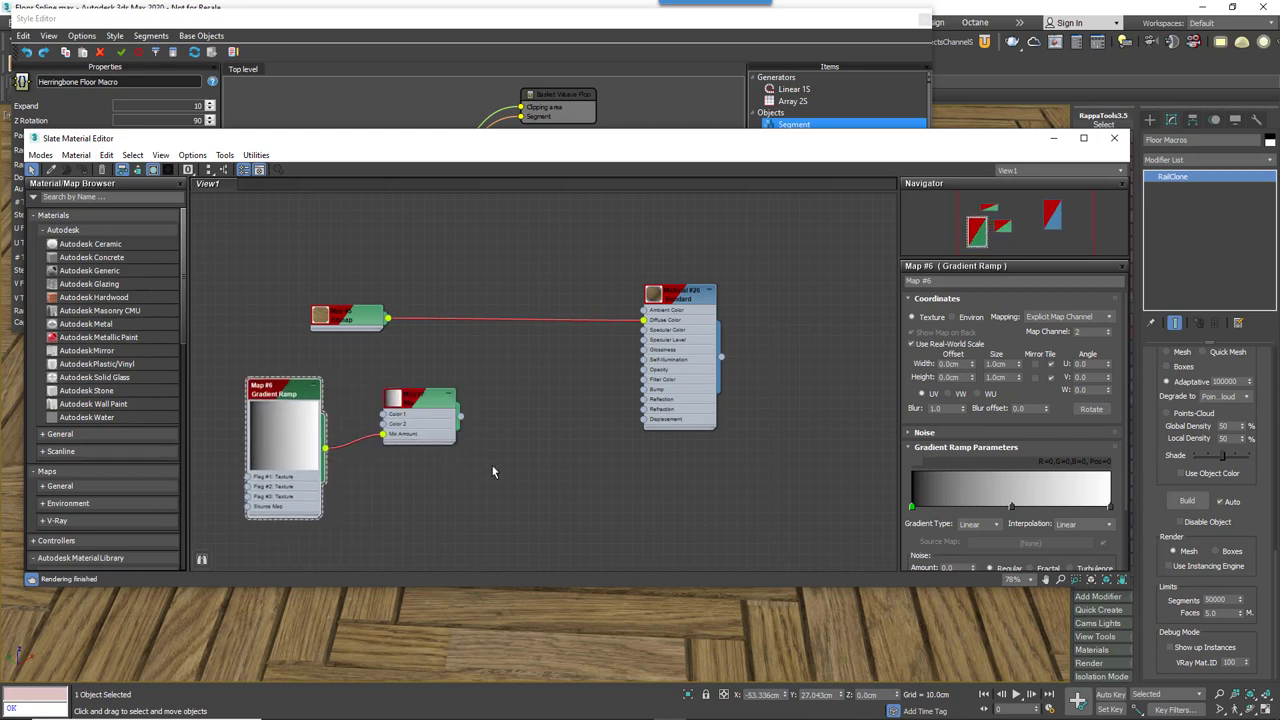
- Change the Mix map's Color 1 to a mid grey
{"action": "double_click", "coordinate": [420, 400]}
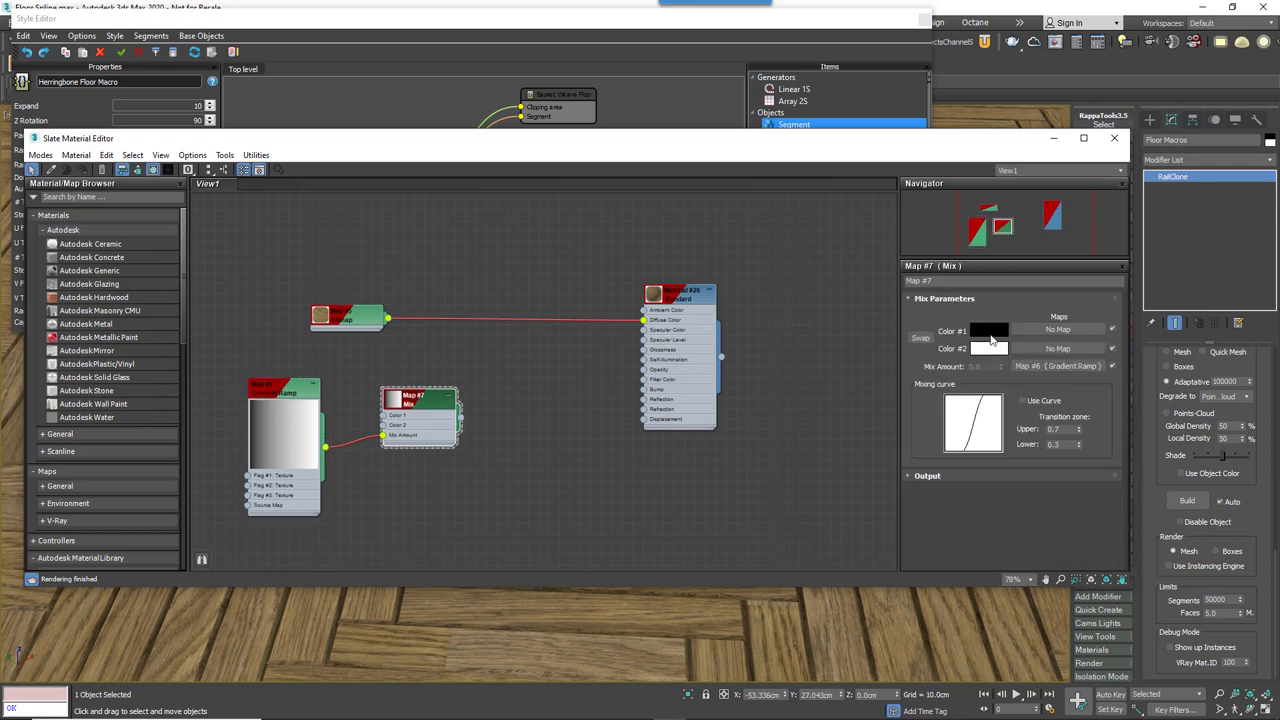
{"action": "left_click", "coordinate": [990, 334]}
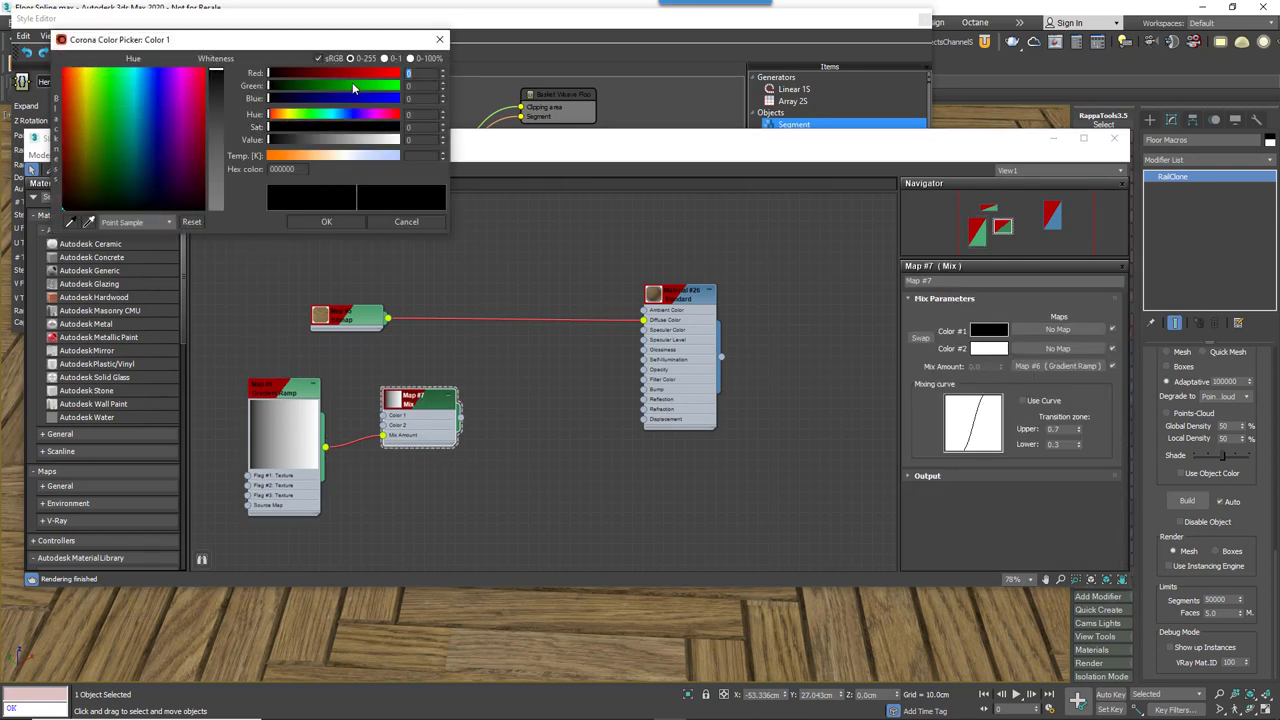
{"action": "left_click_drag", "start_coordinate": [329, 145], "coordinate": [326, 140]}
{"action": "key", "text": "Return"}
- Add an RGB Multiply map feeding Diffuse Color, with the bitmap in Color 1 and the Mix map in Color 2
{"action": "right_click", "coordinate": [495, 350]}
{"action": "mouse_move", "coordinate": [540, 366]}
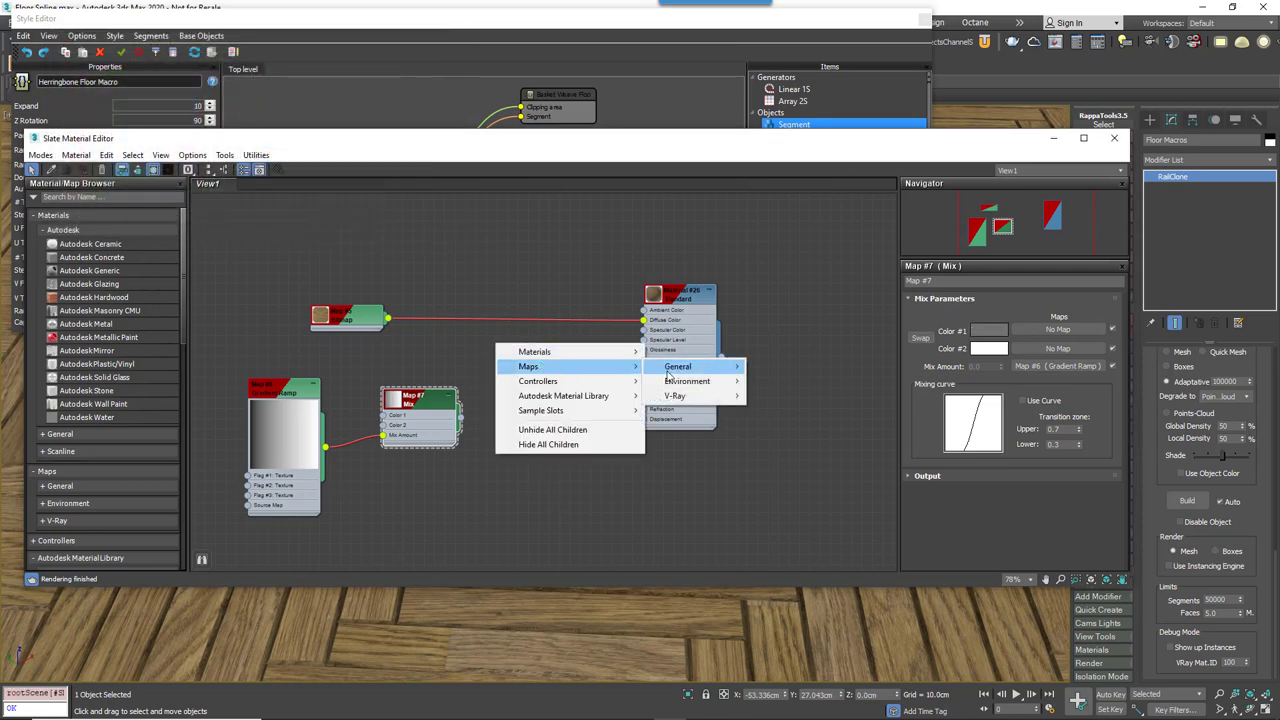
{"action": "mouse_move", "coordinate": [675, 372]}
{"action": "left_click", "coordinate": [780, 539]}
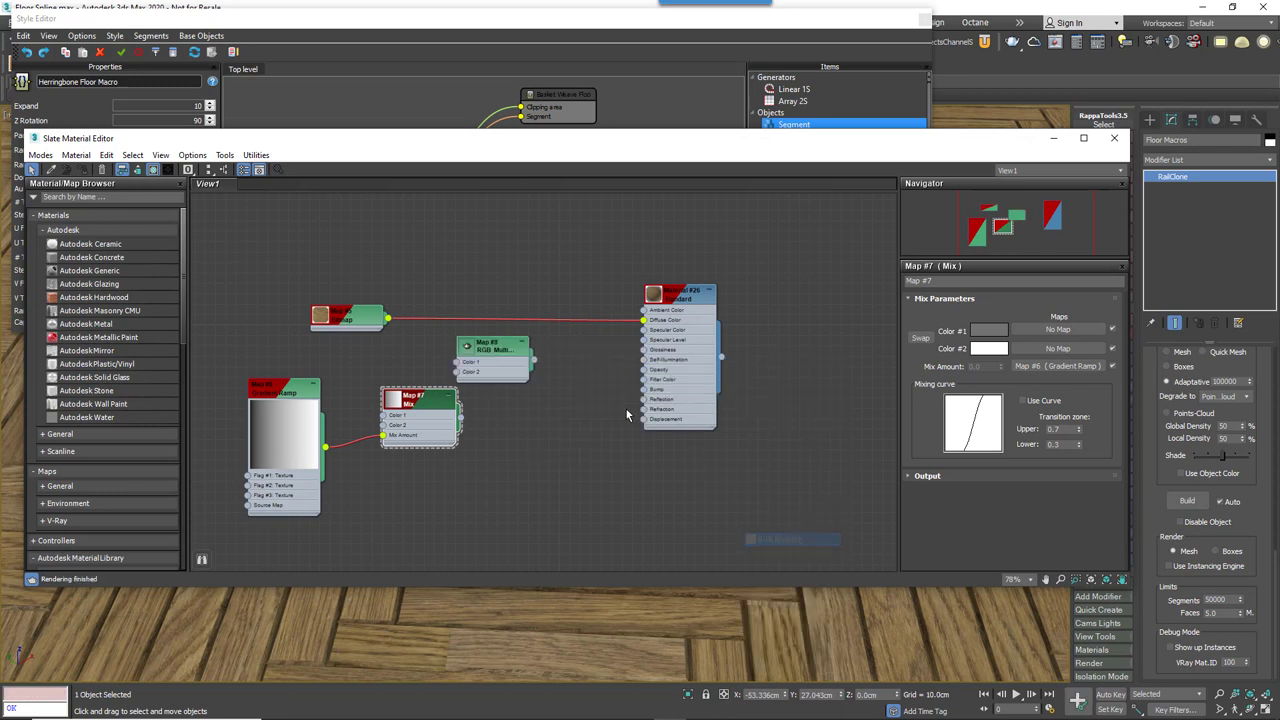
{"action": "left_click_drag", "start_coordinate": [503, 352], "coordinate": [534, 340]}
{"action": "left_click_drag", "start_coordinate": [389, 318], "coordinate": [643, 320]}
{"action": "left_click_drag", "start_coordinate": [461, 415], "coordinate": [488, 361]}
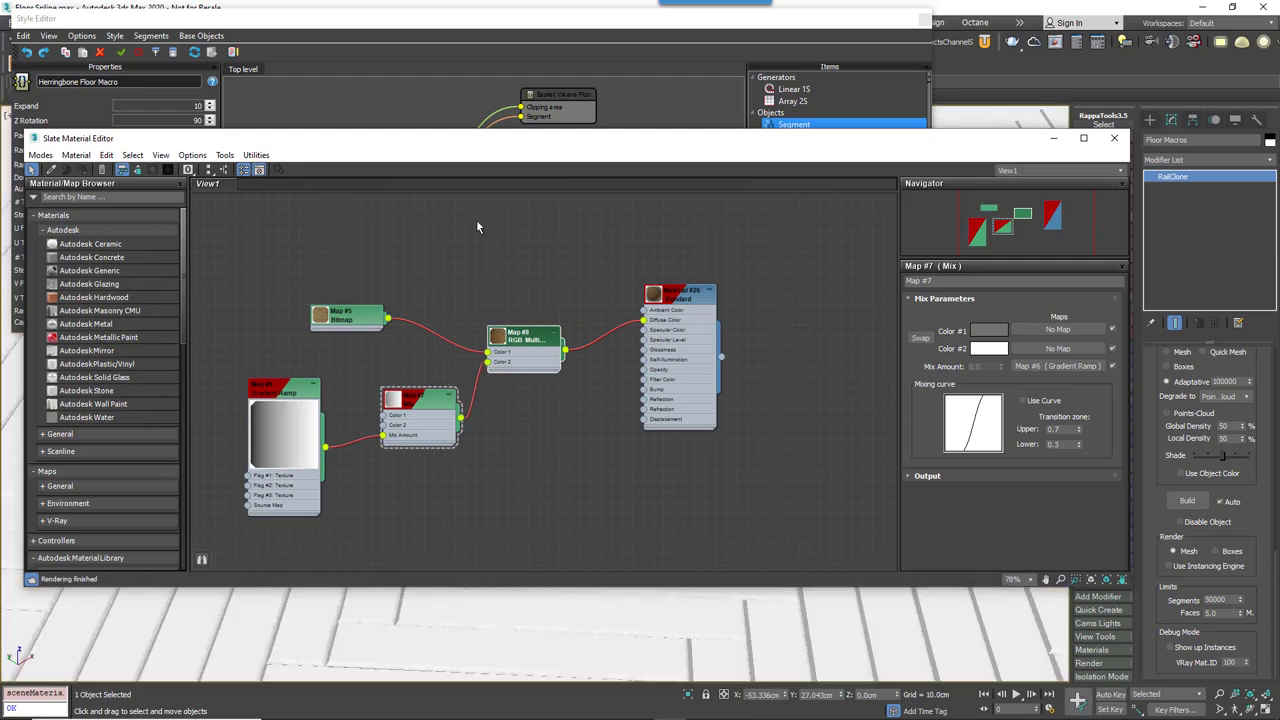
- Rearrange the editor windows and display the gradient-driven Mix map on the floor in the viewport
{"action": "left_click_drag", "start_coordinate": [506, 150], "coordinate": [523, 83]}
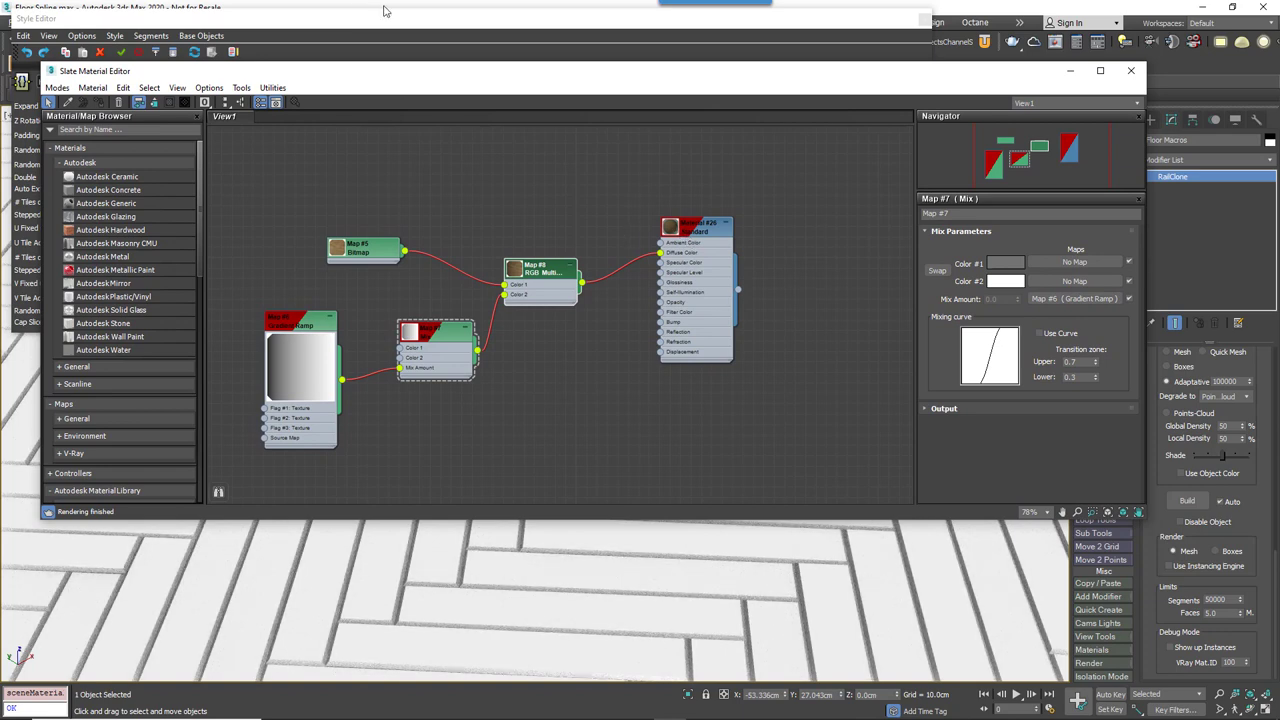
{"action": "left_click_drag", "start_coordinate": [355, 17], "coordinate": [371, 143]}
{"action": "left_click_drag", "start_coordinate": [275, 72], "coordinate": [240, 133]}
{"action": "left_click", "coordinate": [99, 118]}
{"action": "left_click", "coordinate": [135, 157]}
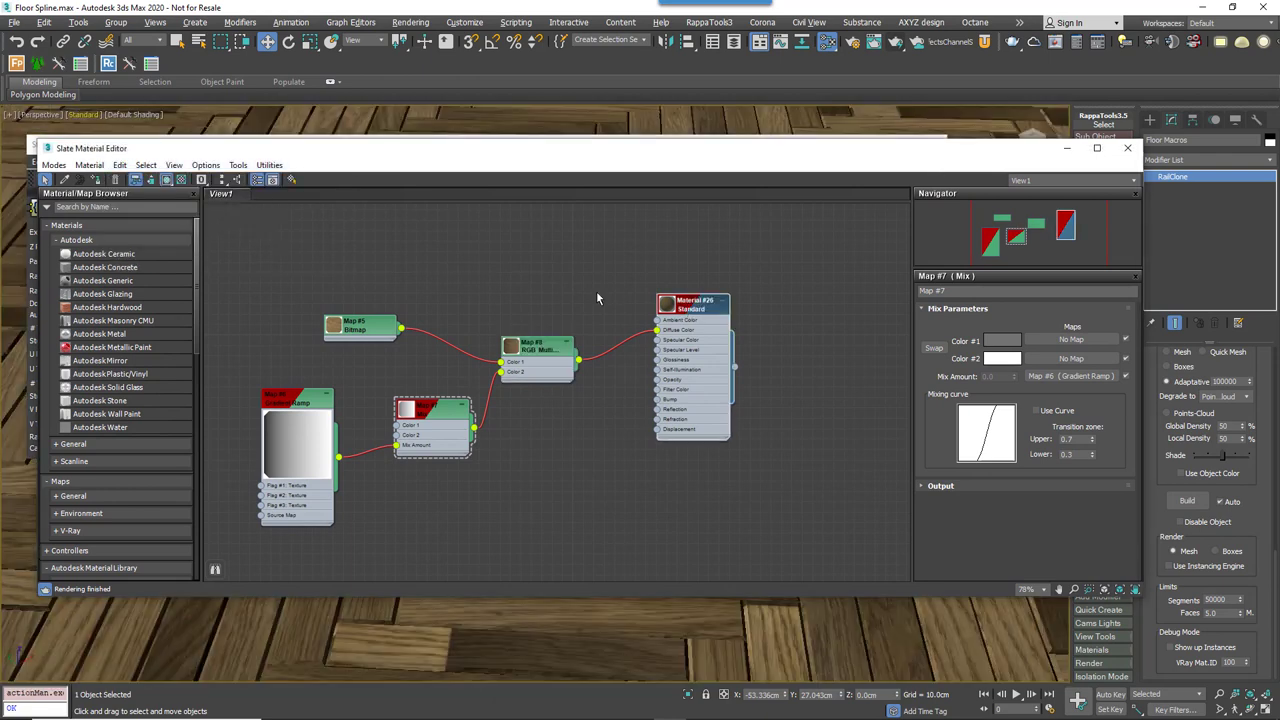
{"action": "left_click", "coordinate": [167, 180]}
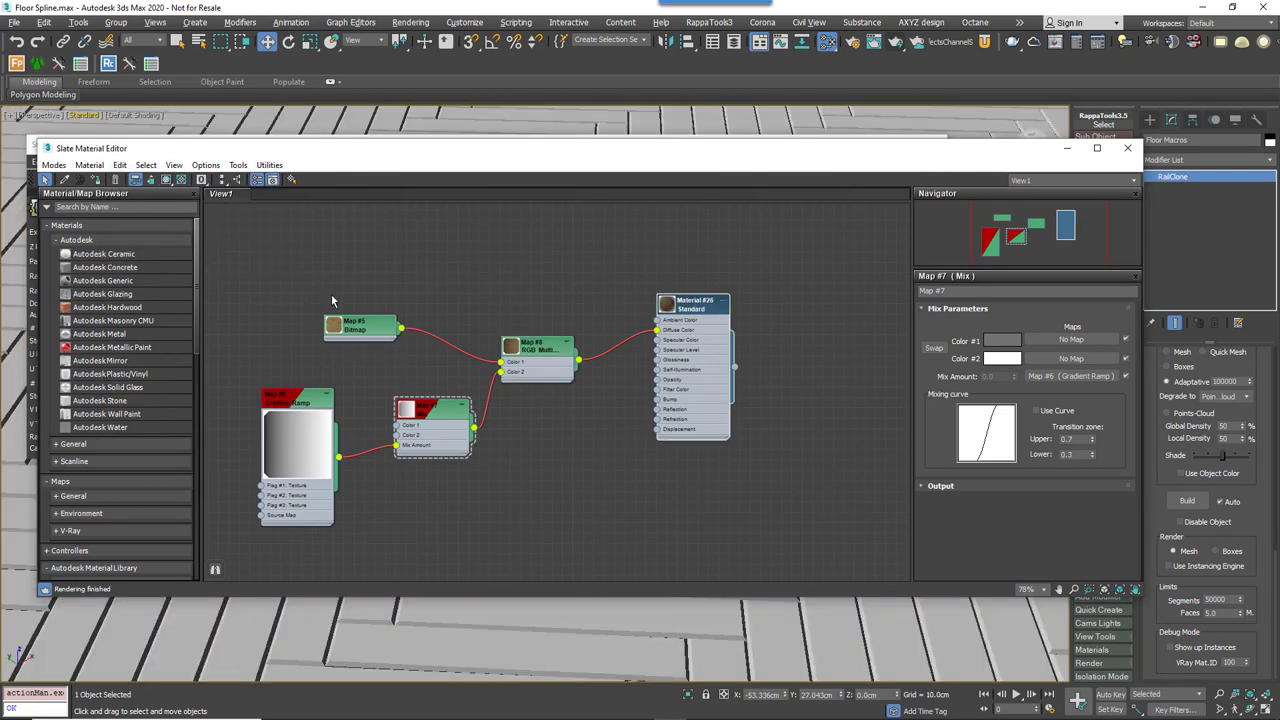
{"action": "left_click", "coordinate": [166, 180]}
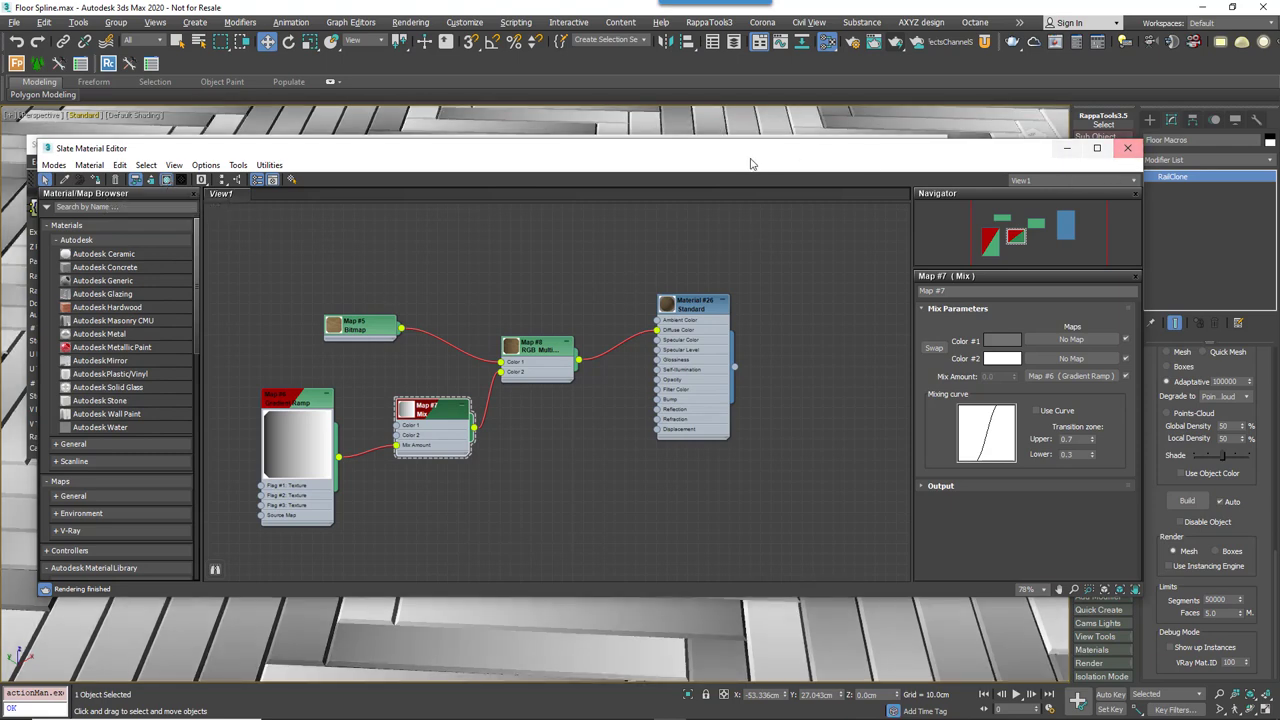
- Return to the style editor, enable Random Offset UV Channel 2 for the herringbone macro, and view the whole floor
{"action": "left_click_drag", "start_coordinate": [746, 150], "coordinate": [734, 486]}
{"action": "left_click_drag", "start_coordinate": [722, 154], "coordinate": [700, 23]}
{"action": "left_click", "coordinate": [1127, 446]}
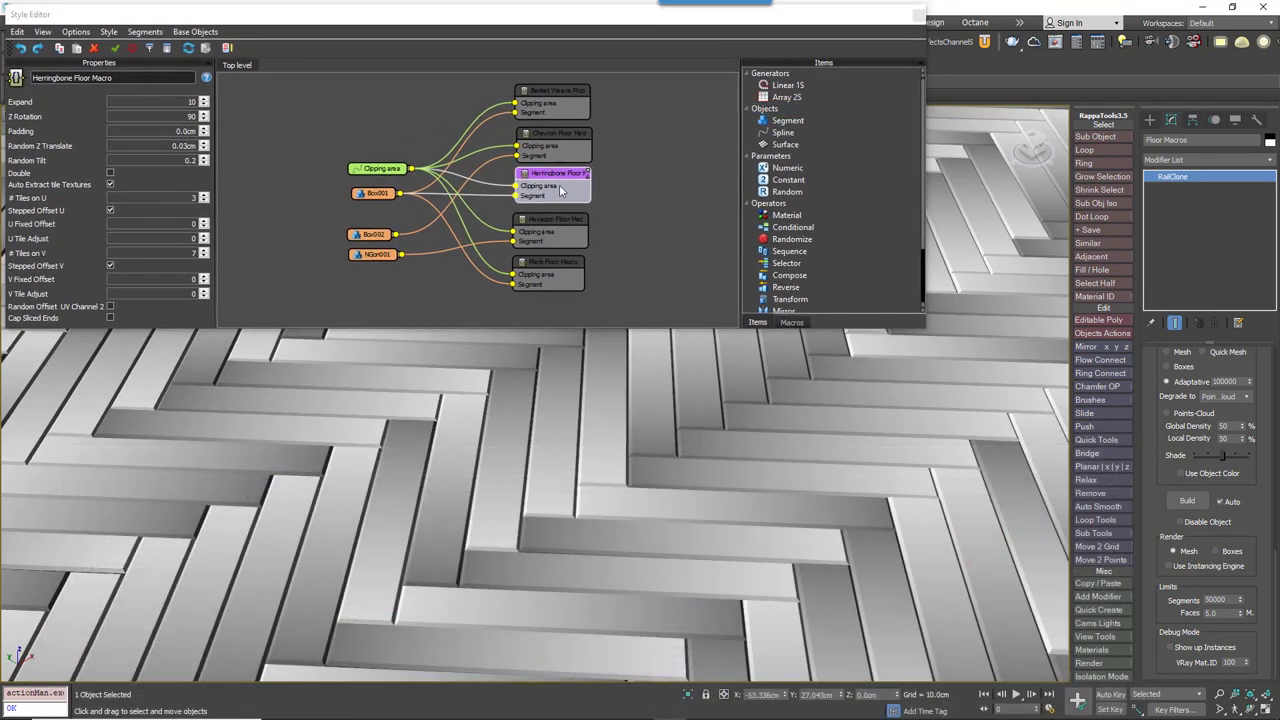
{"action": "left_click", "coordinate": [110, 306]}
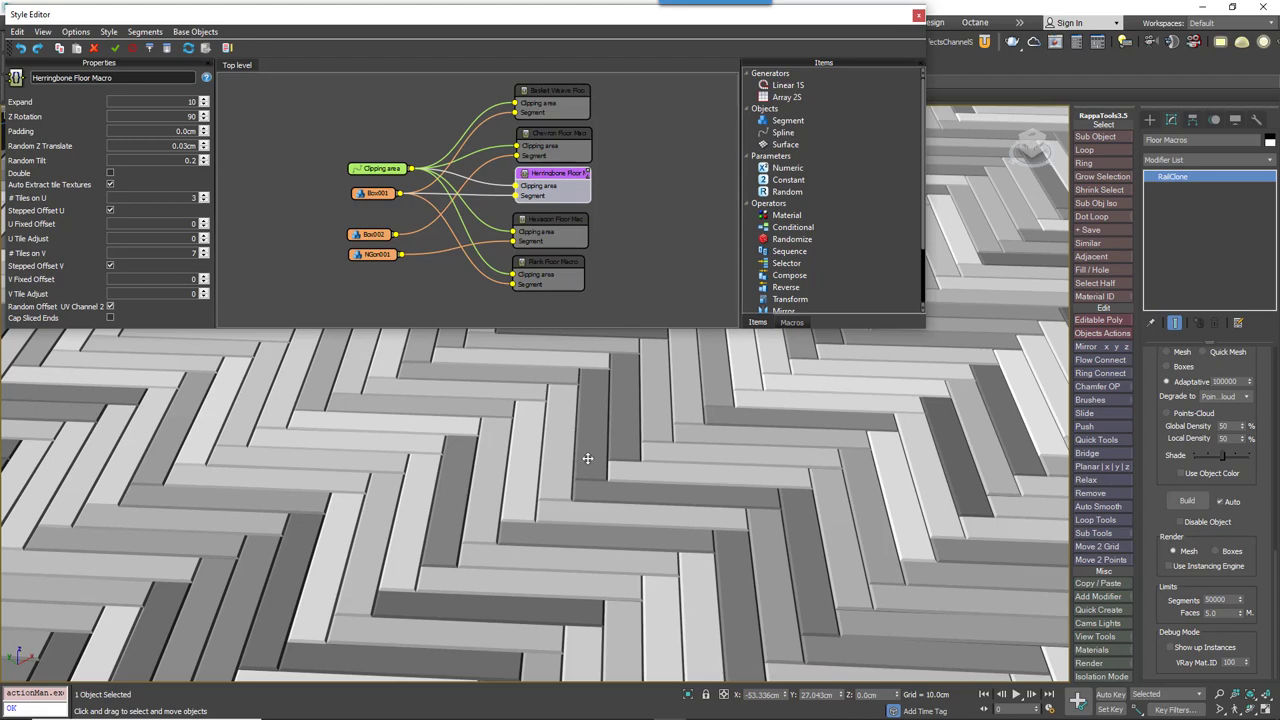
{"action": "scroll", "coordinate": [638, 488], "scroll_direction": "down", "scroll_amount": 5}
{"action": "middle_click_drag", "start_coordinate": [638, 488], "coordinate": [625, 600]}
{"action": "middle_click_drag", "start_coordinate": [625, 600], "coordinate": [695, 534], "text": "alt"}
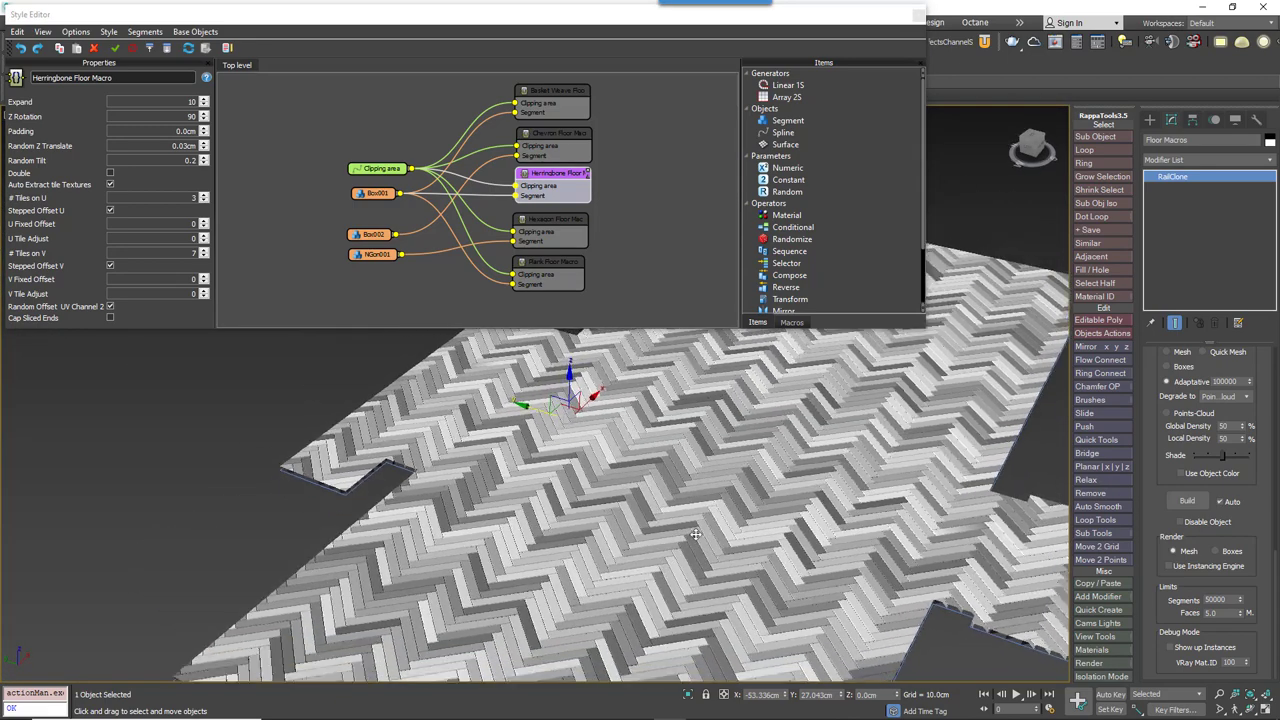
- Add an Unwrap UVW modifier to the floor and set its map channel to 2, abandoning the current channel's edits
{"action": "left_click", "coordinate": [1227, 163]}
{"action": "left_click_drag", "start_coordinate": [1271, 218], "coordinate": [1271, 588]}
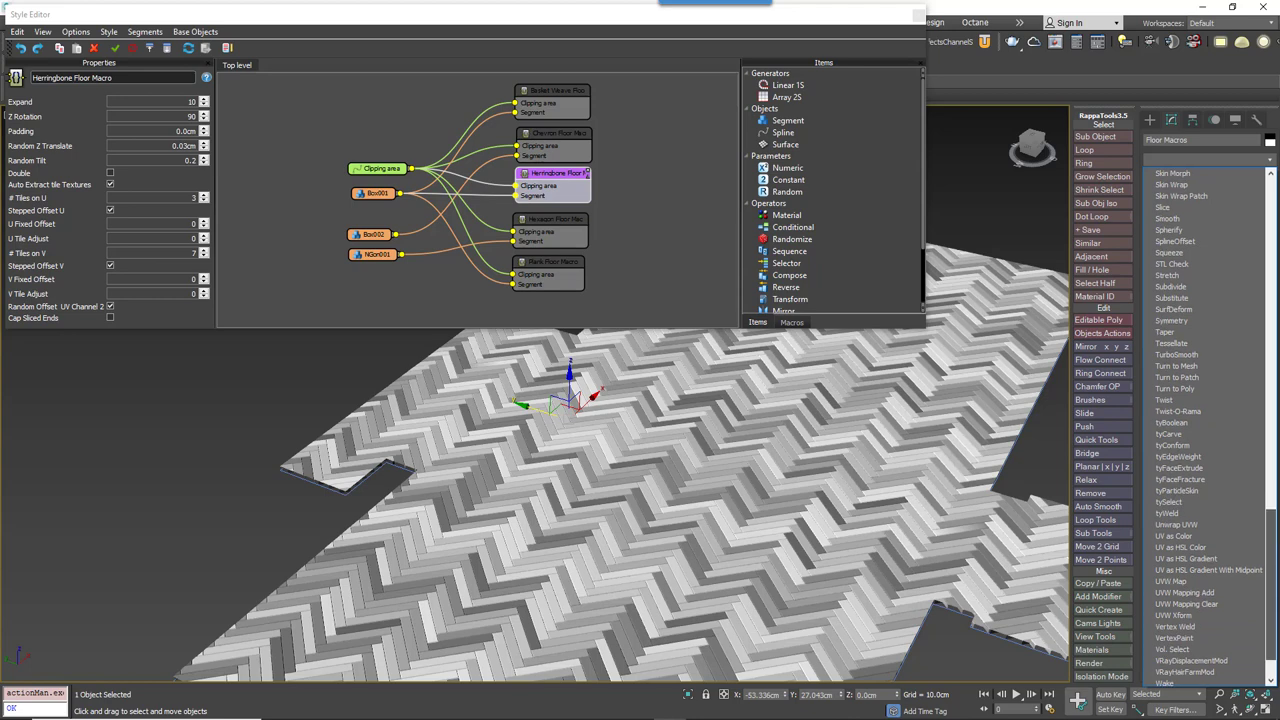
{"action": "left_click", "coordinate": [1178, 525]}
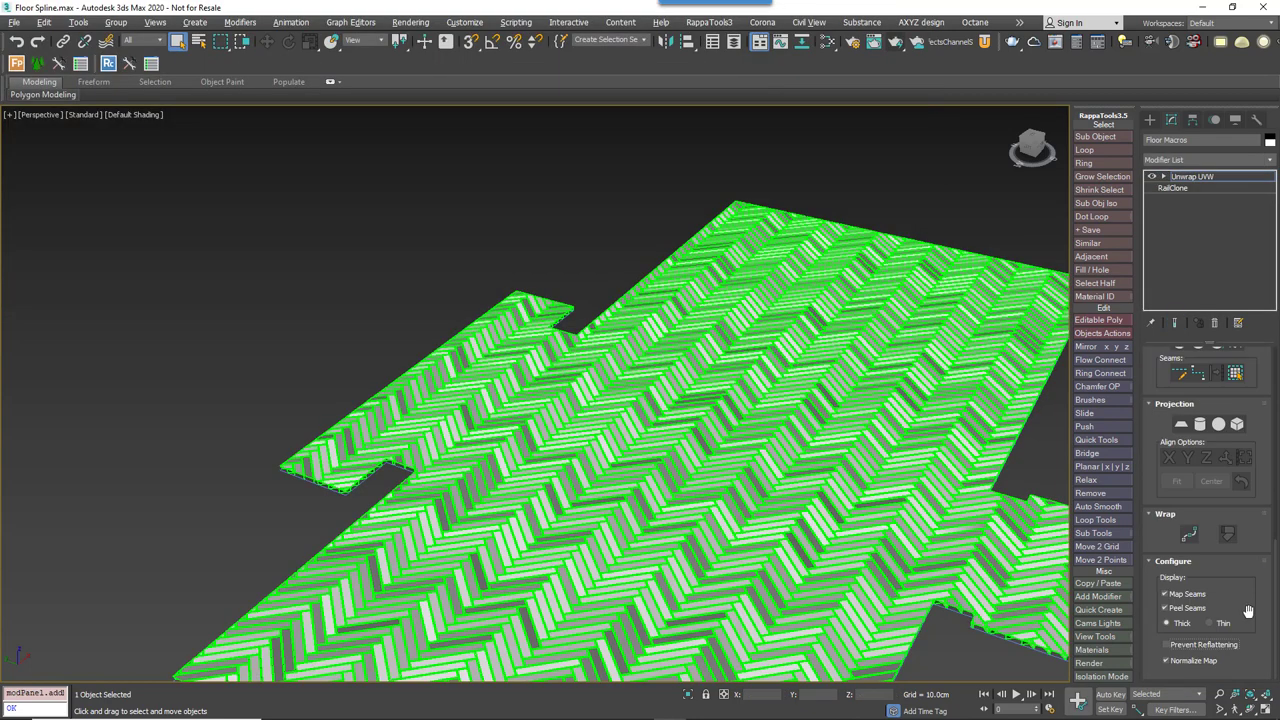
{"action": "left_click_drag", "start_coordinate": [1252, 483], "coordinate": [1254, 719]}
{"action": "left_click", "coordinate": [1246, 432]}
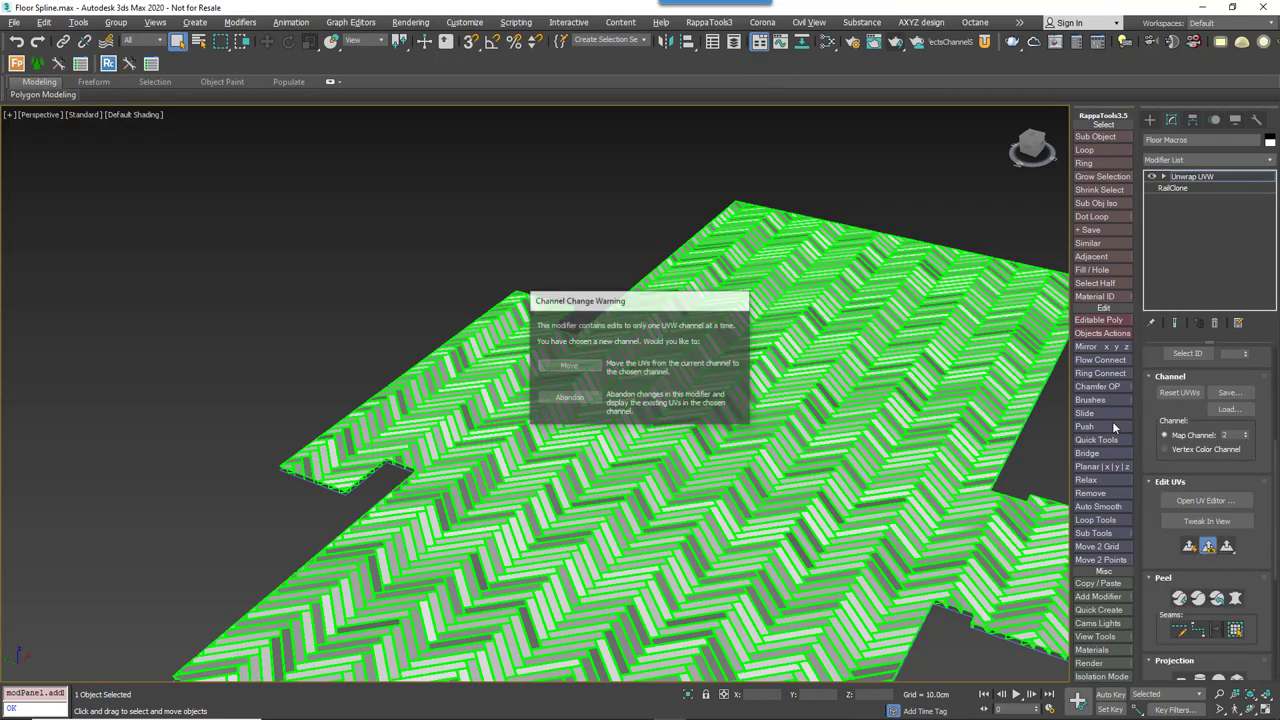
{"action": "left_click", "coordinate": [569, 397]}
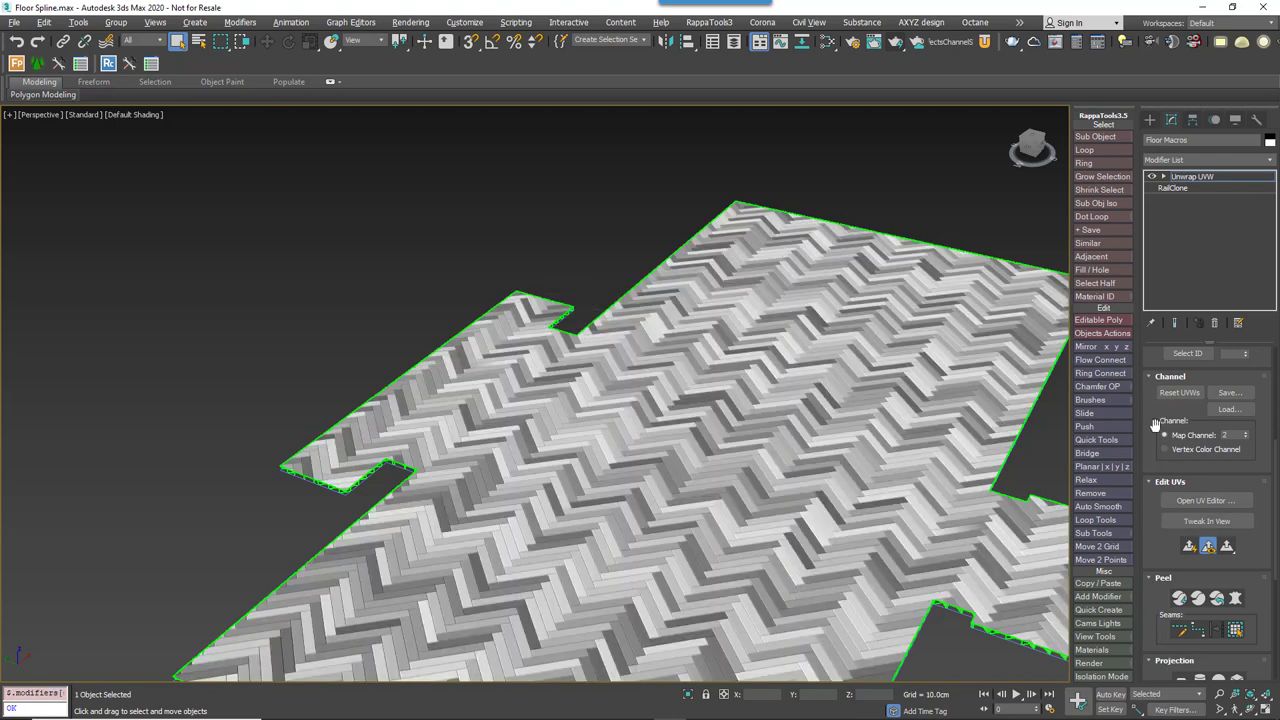
- Open the UV editor, examine the scattered plank UVs of channel 2 up close, and close it
{"action": "left_click", "coordinate": [1205, 500]}
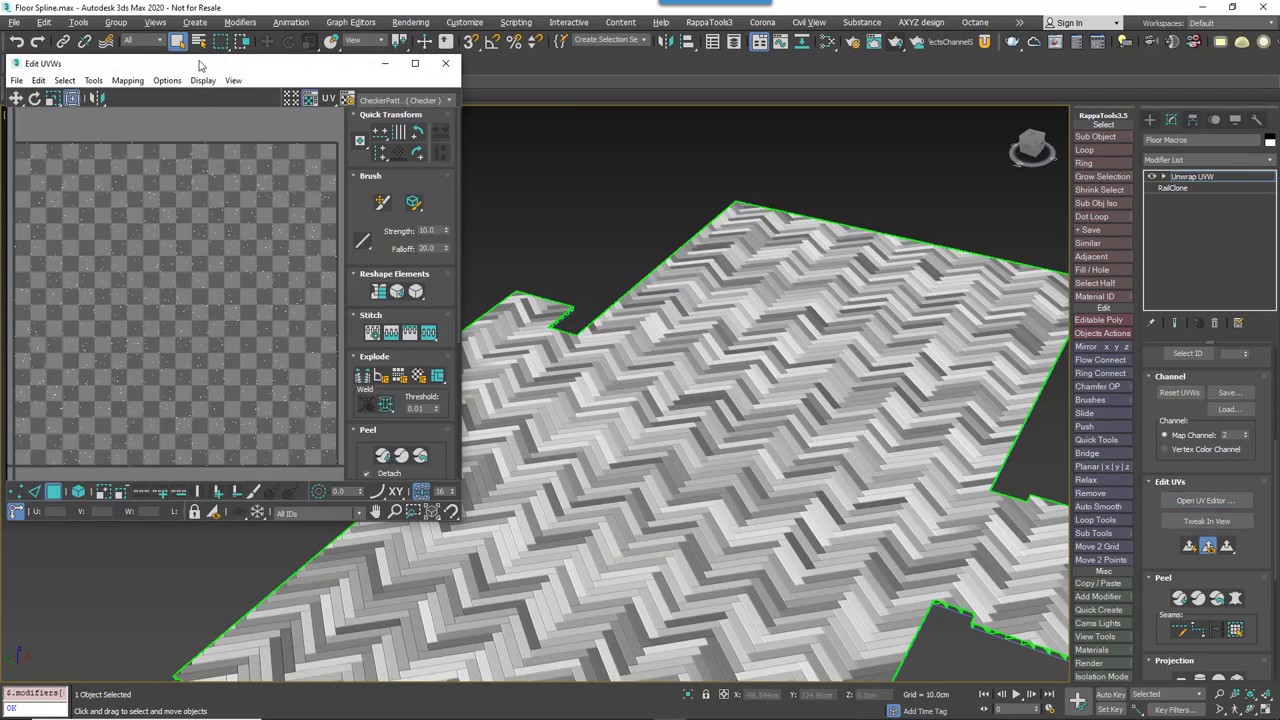
{"action": "left_click_drag", "start_coordinate": [203, 65], "coordinate": [429, 94]}
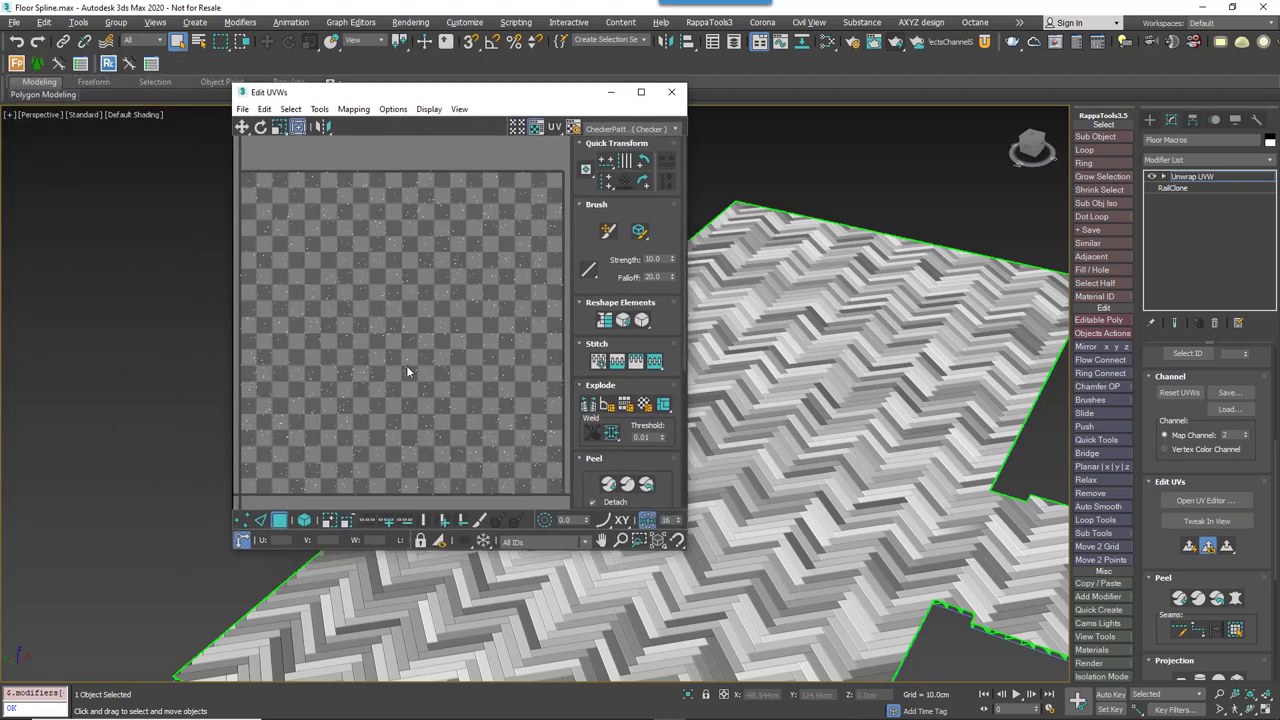
{"action": "scroll", "coordinate": [404, 373], "scroll_direction": "up", "scroll_amount": 8}
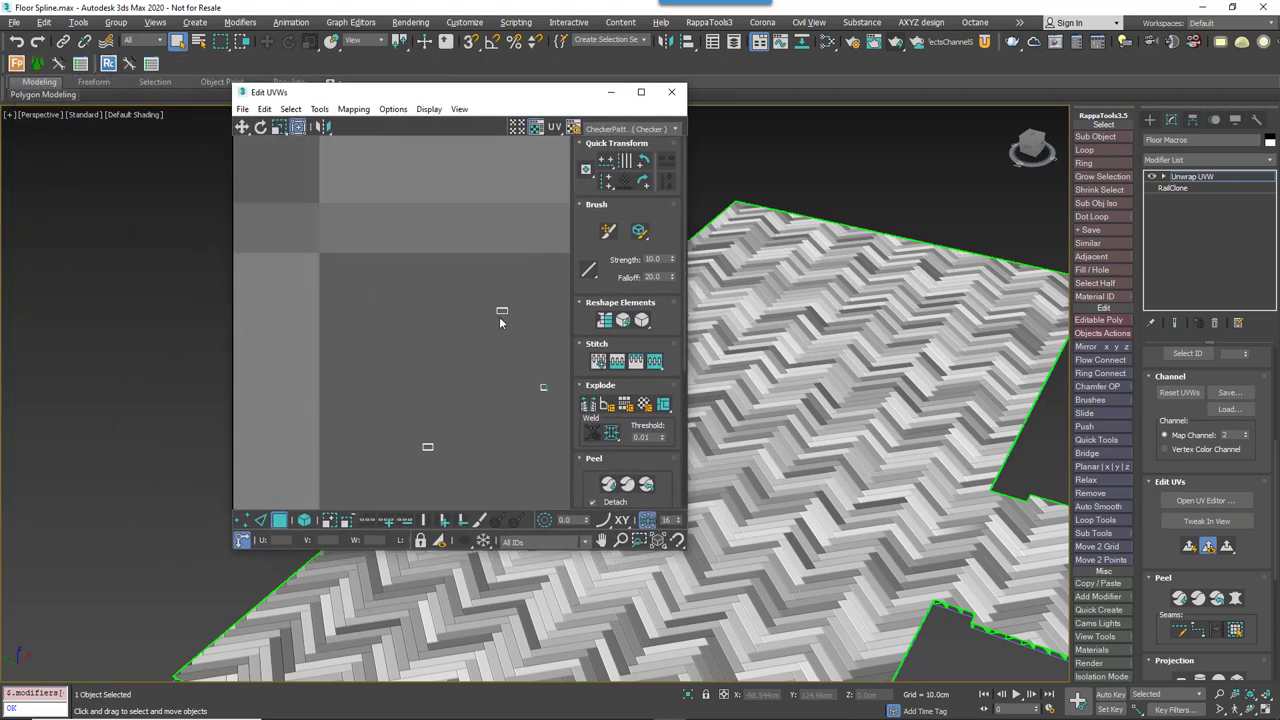
{"action": "left_click", "coordinate": [639, 130]}
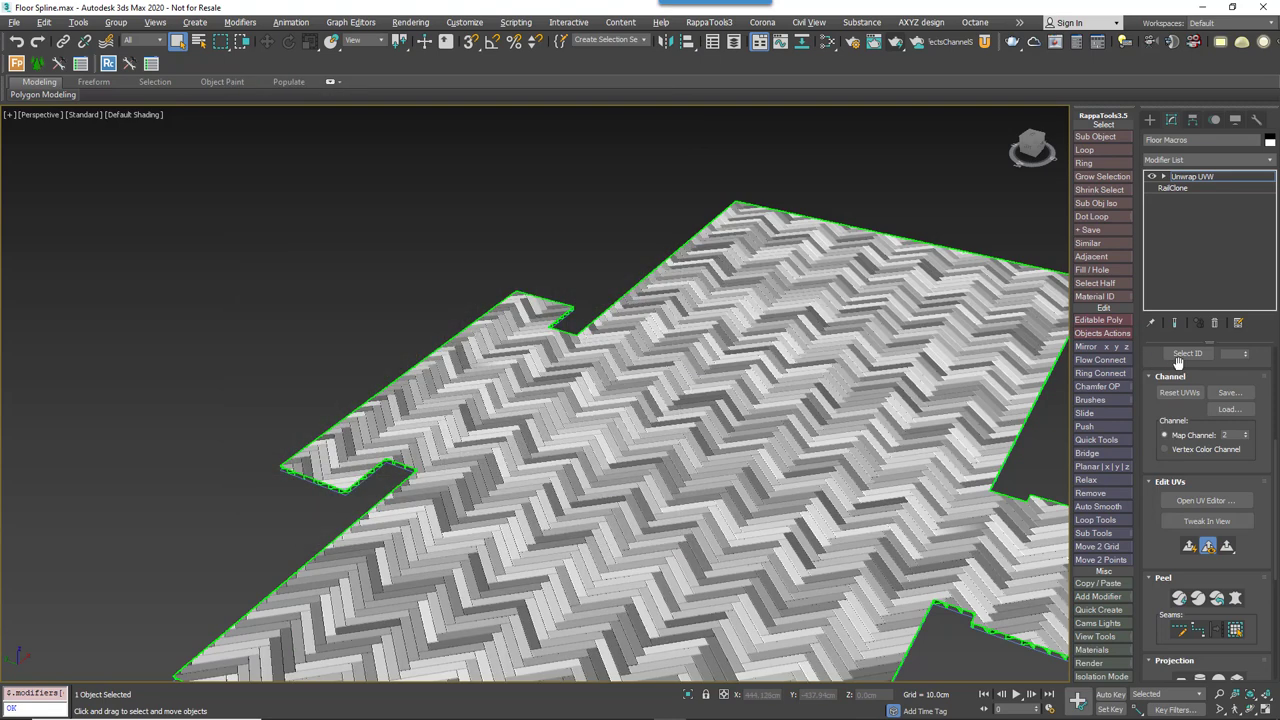
- Remove the Unwrap UVW modifier from the floor and add a UVW Map modifier above RailClone
{"action": "left_click", "coordinate": [1215, 322]}
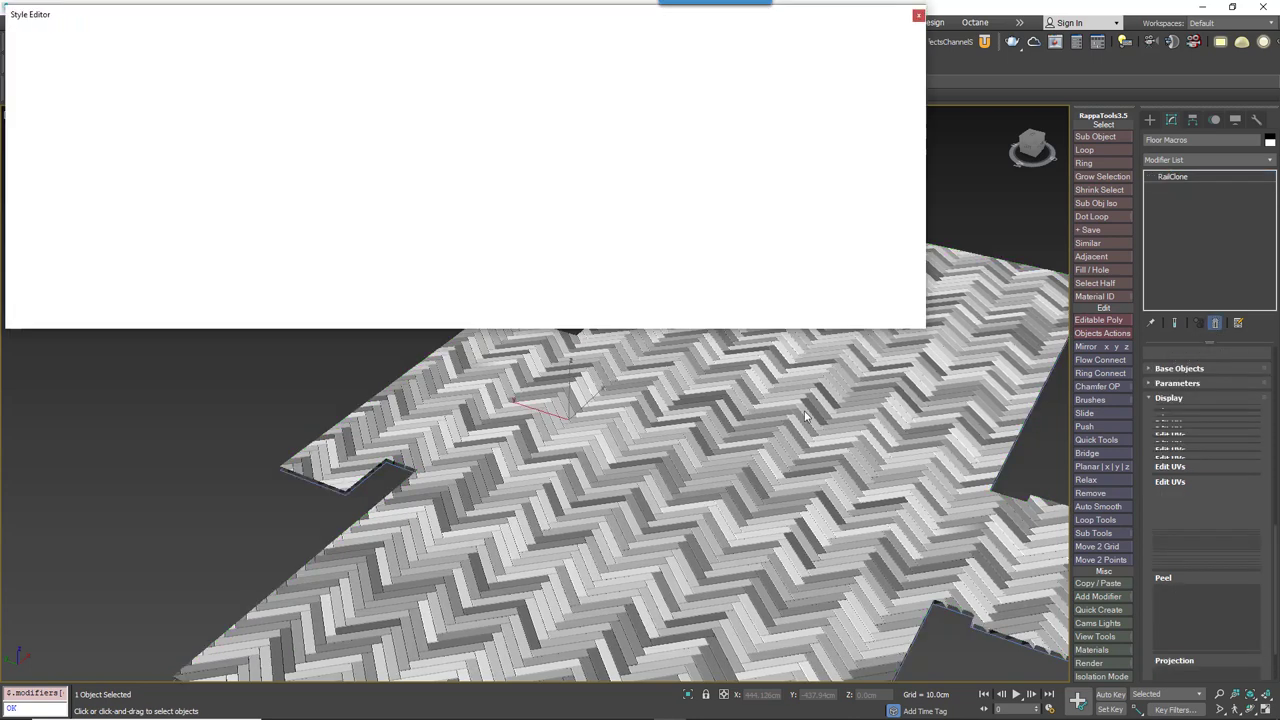
{"action": "left_click", "coordinate": [1250, 160]}
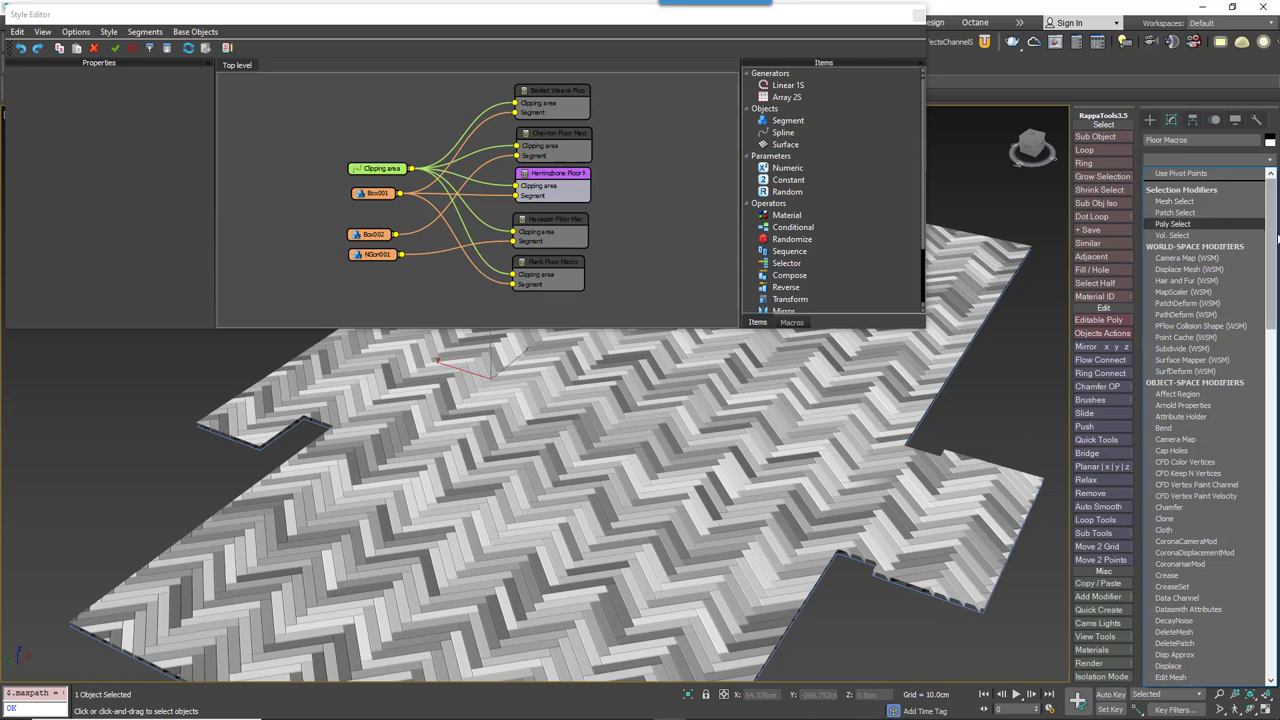
{"action": "left_click", "coordinate": [1275, 365]}
{"action": "left_click", "coordinate": [1263, 159]}
{"action": "left_click_drag", "start_coordinate": [1270, 182], "coordinate": [1275, 560]}
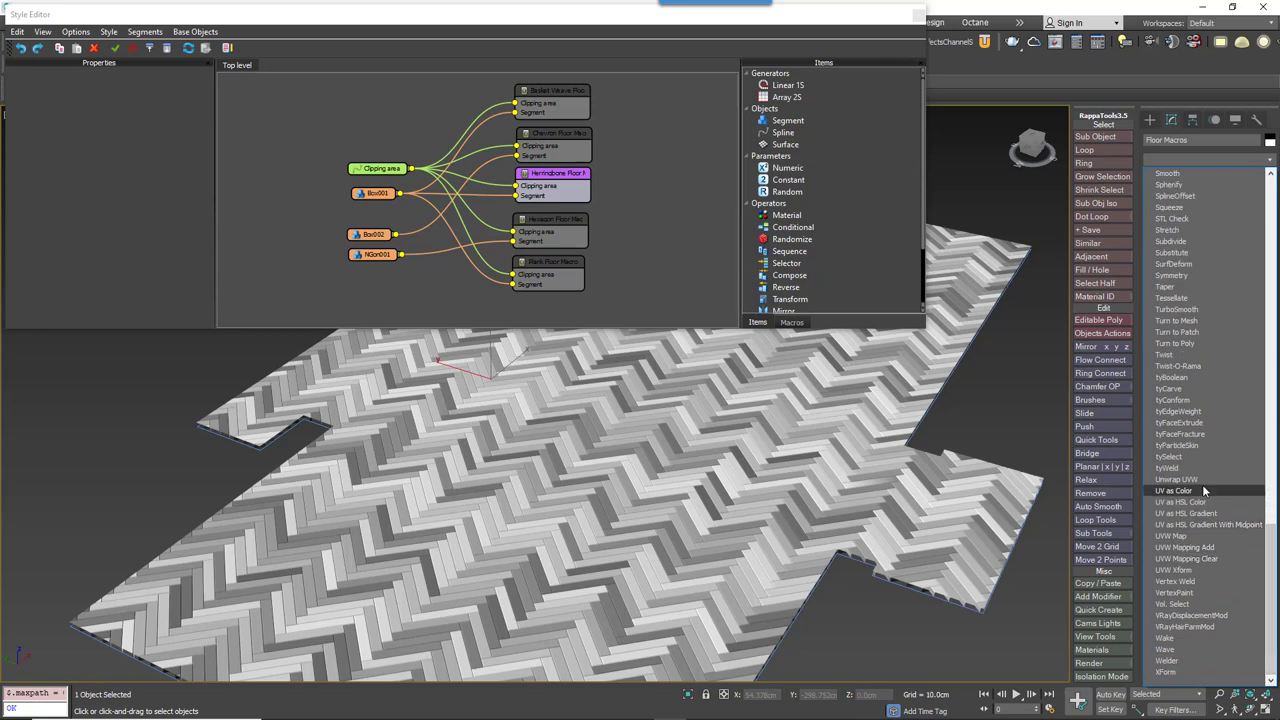
{"action": "left_click", "coordinate": [1195, 540]}
{"action": "left_click", "coordinate": [1195, 539]}
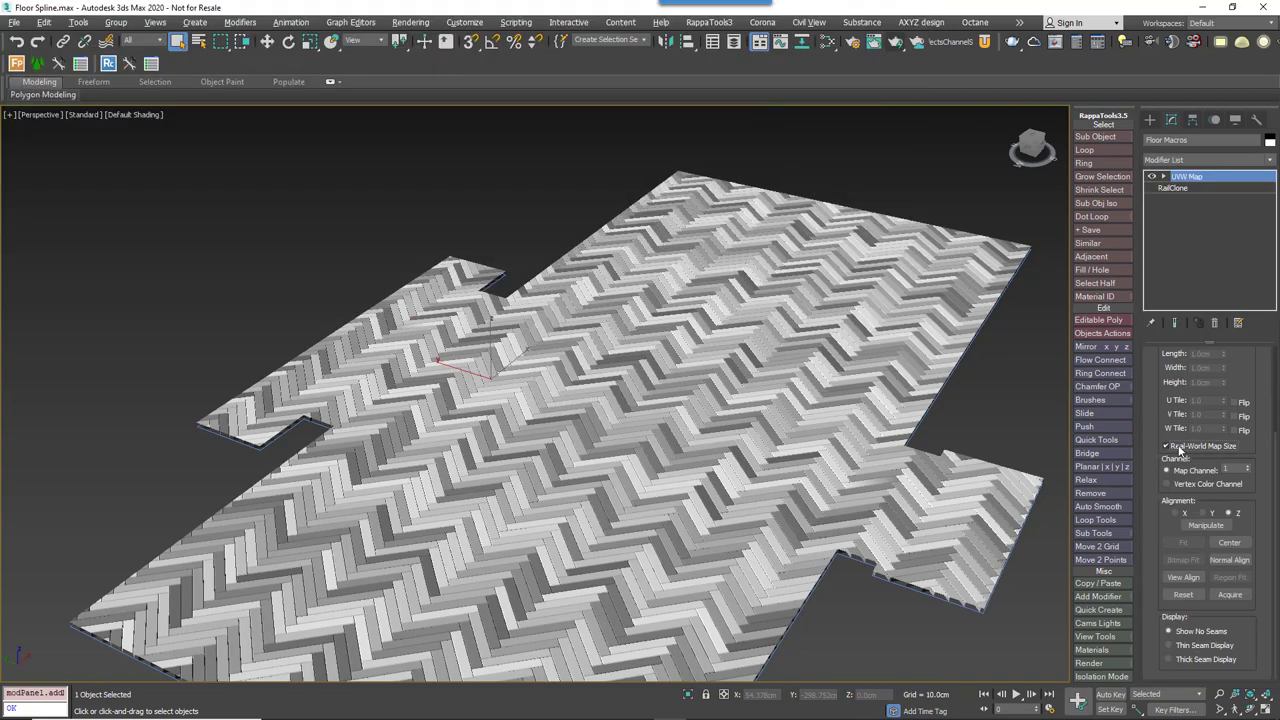
- Turn off Real-World Map Size in the UVW Map modifier and set its map channel to 3
{"action": "scroll", "coordinate": [1180, 445], "scroll_direction": "up", "scroll_amount": 3}
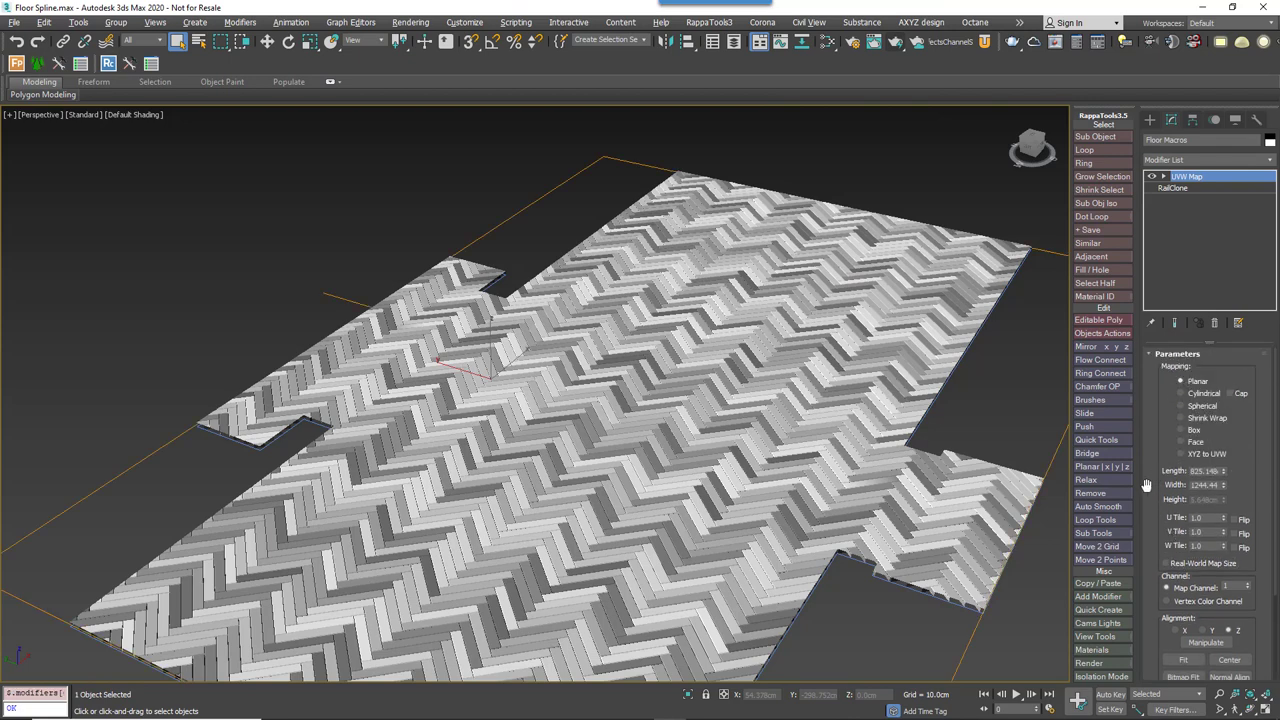
{"action": "scroll", "coordinate": [1150, 485], "scroll_direction": "down", "scroll_amount": 3}
{"action": "left_click", "coordinate": [1247, 509]}
{"action": "left_click", "coordinate": [1247, 509]}
- Render a close perspective view of the herringbone floor, inspect the wood planks, and close the render window
{"action": "middle_click_drag", "start_coordinate": [687, 445], "coordinate": [660, 392]}
{"action": "scroll", "coordinate": [660, 392], "scroll_direction": "up", "scroll_amount": 5}
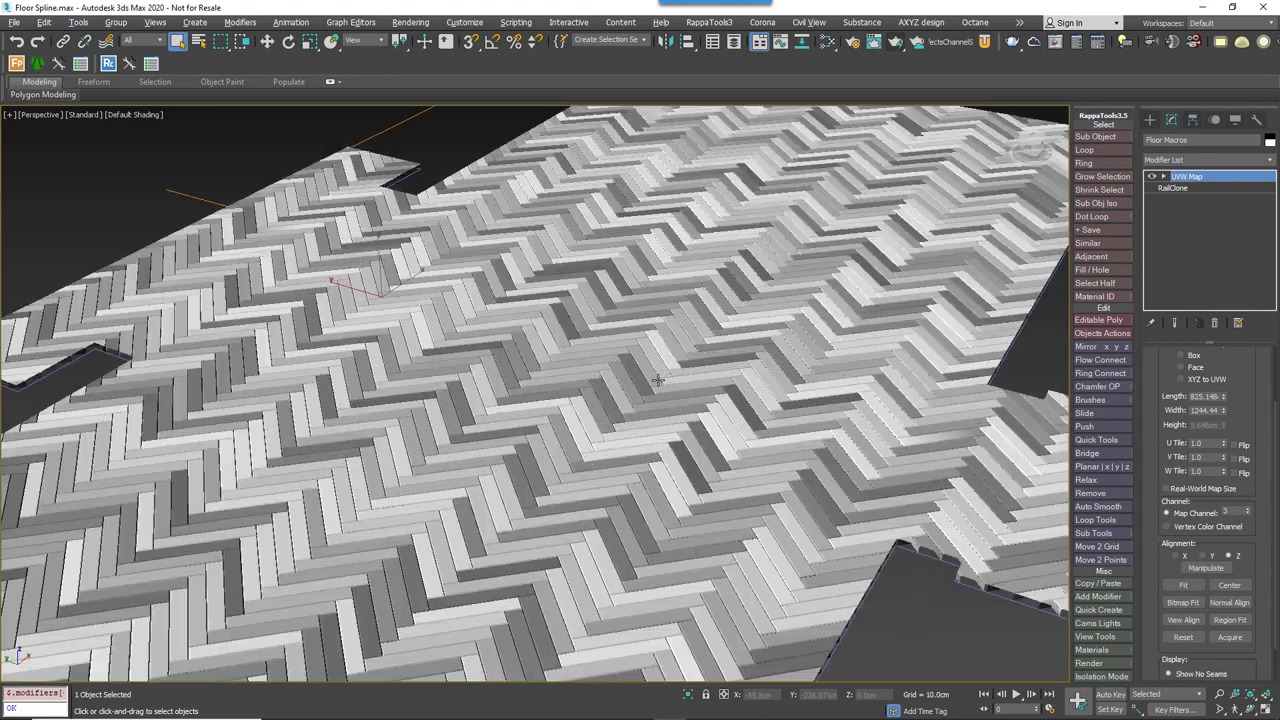
{"action": "left_click", "coordinate": [917, 43]}
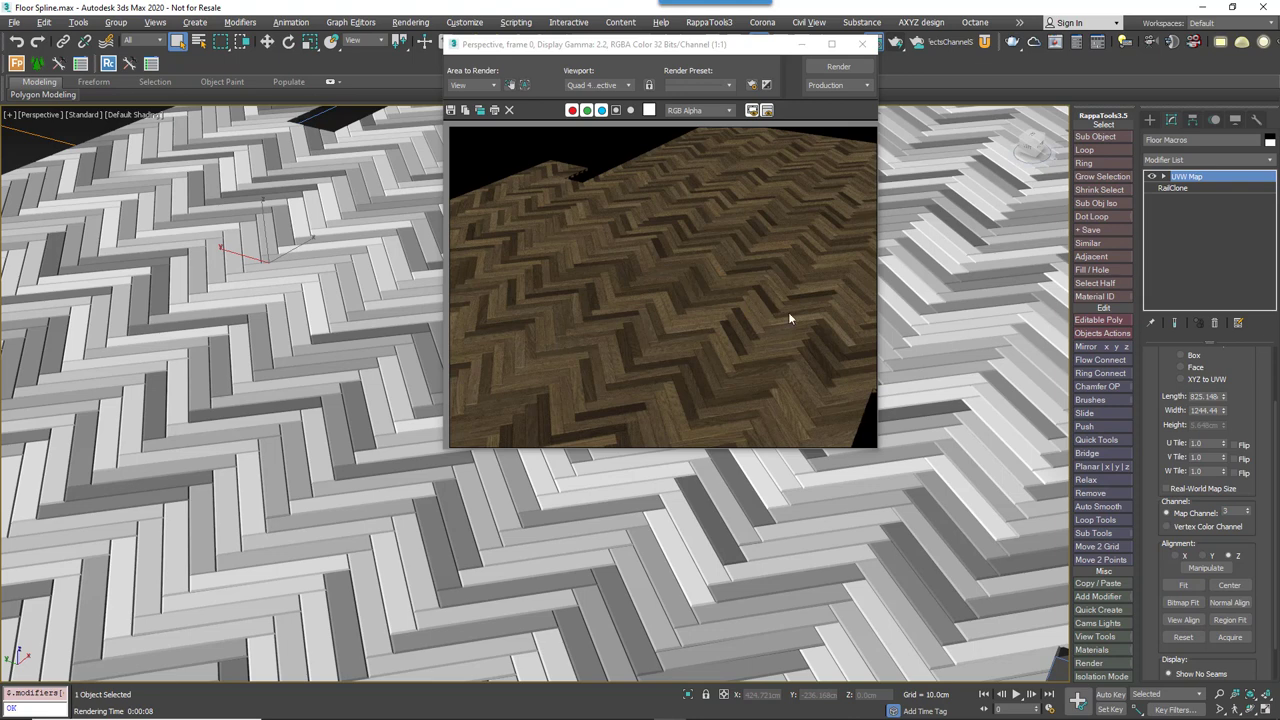
{"action": "left_click", "coordinate": [862, 44]}
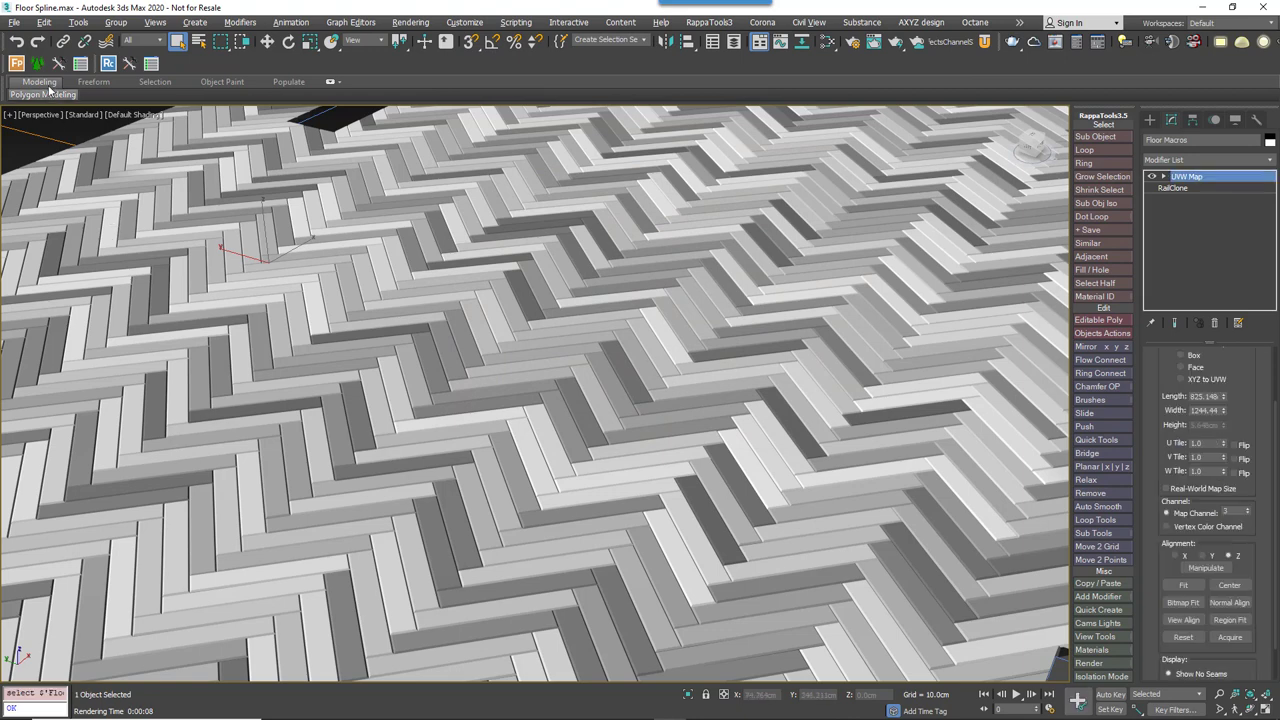
- Export the selected floor as an Autodesk FBX file named "Floor 1" in the UnrealProjects folder
{"action": "left_click", "coordinate": [17, 24]}
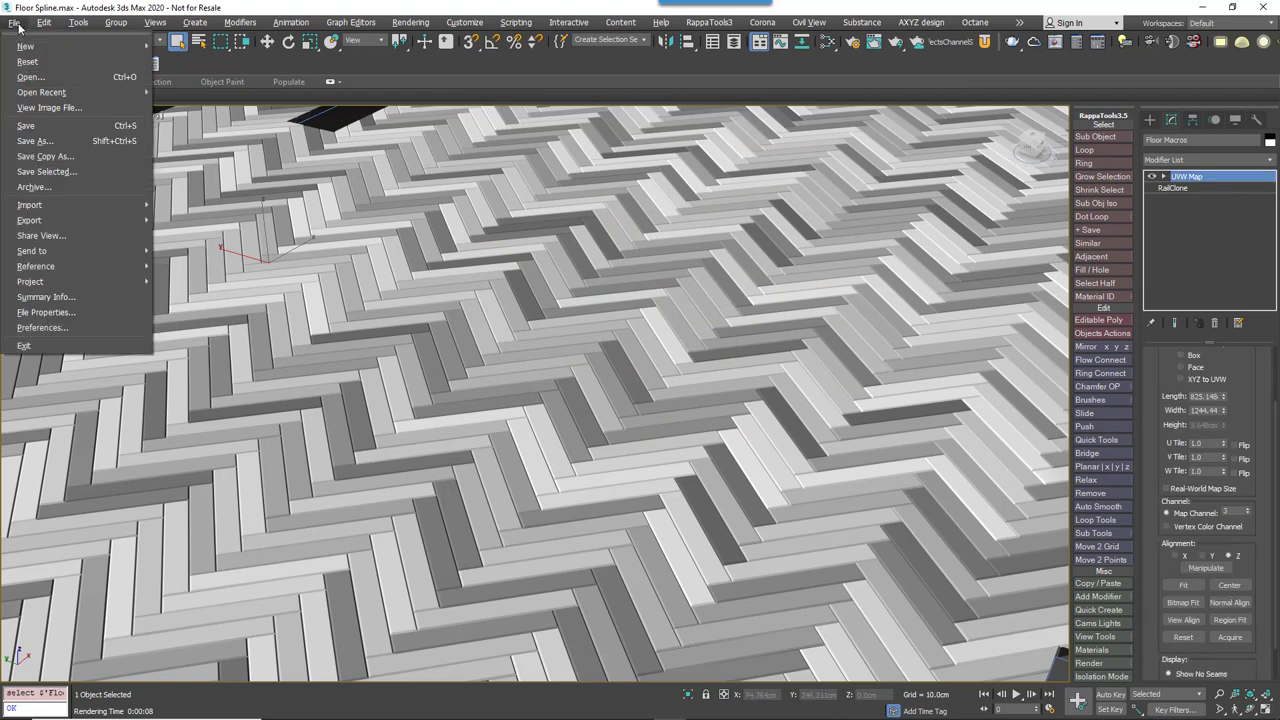
{"action": "mouse_move", "coordinate": [76, 219]}
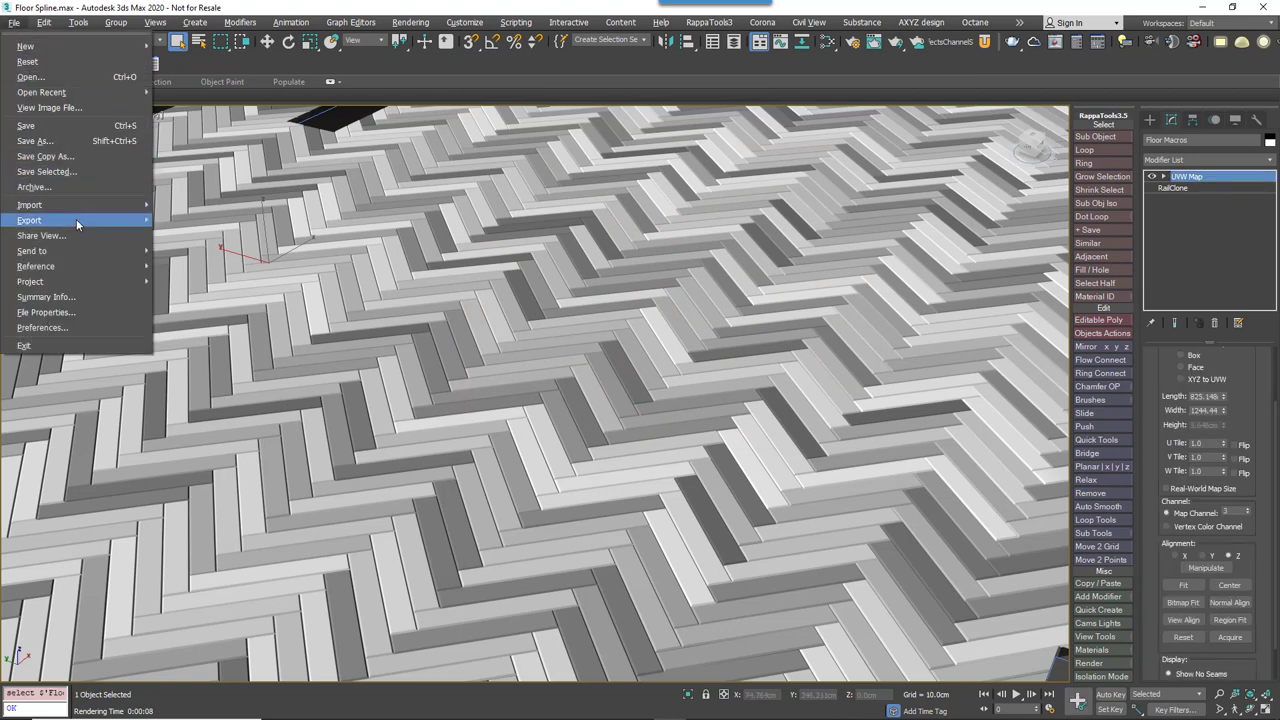
{"action": "left_click", "coordinate": [176, 236]}
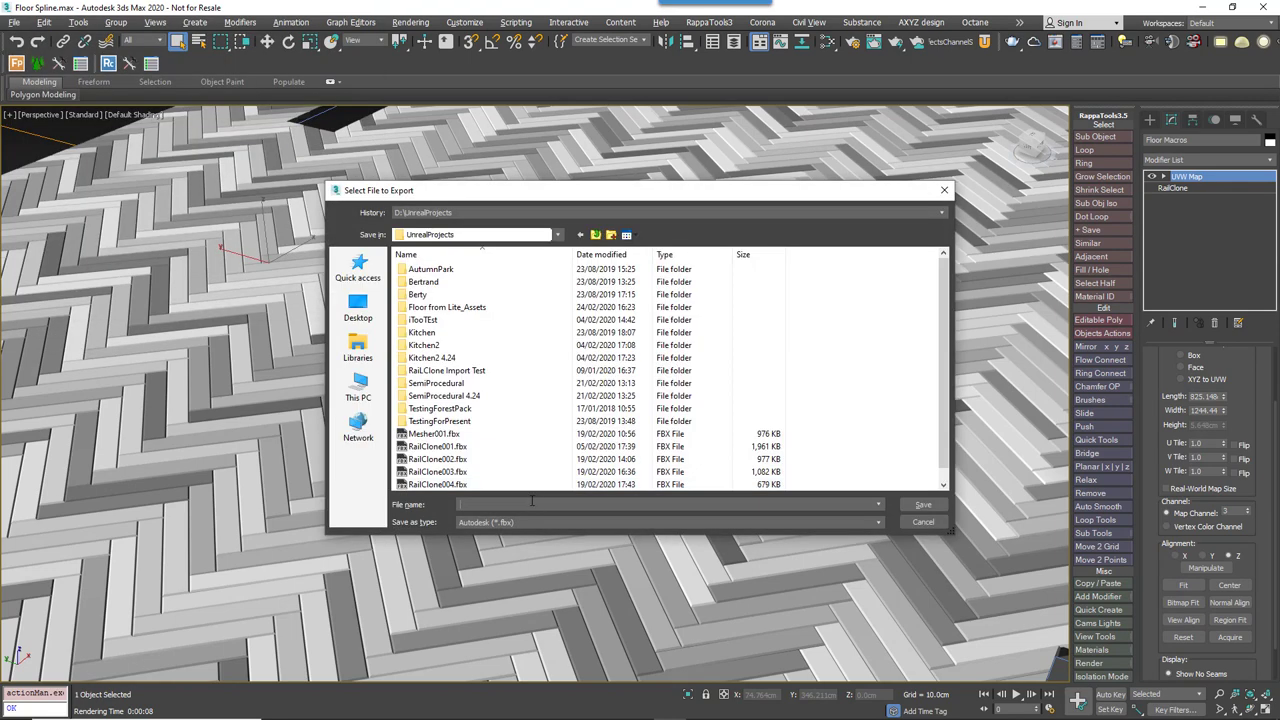
{"action": "scroll", "coordinate": [523, 473], "scroll_direction": "down", "scroll_amount": 1}
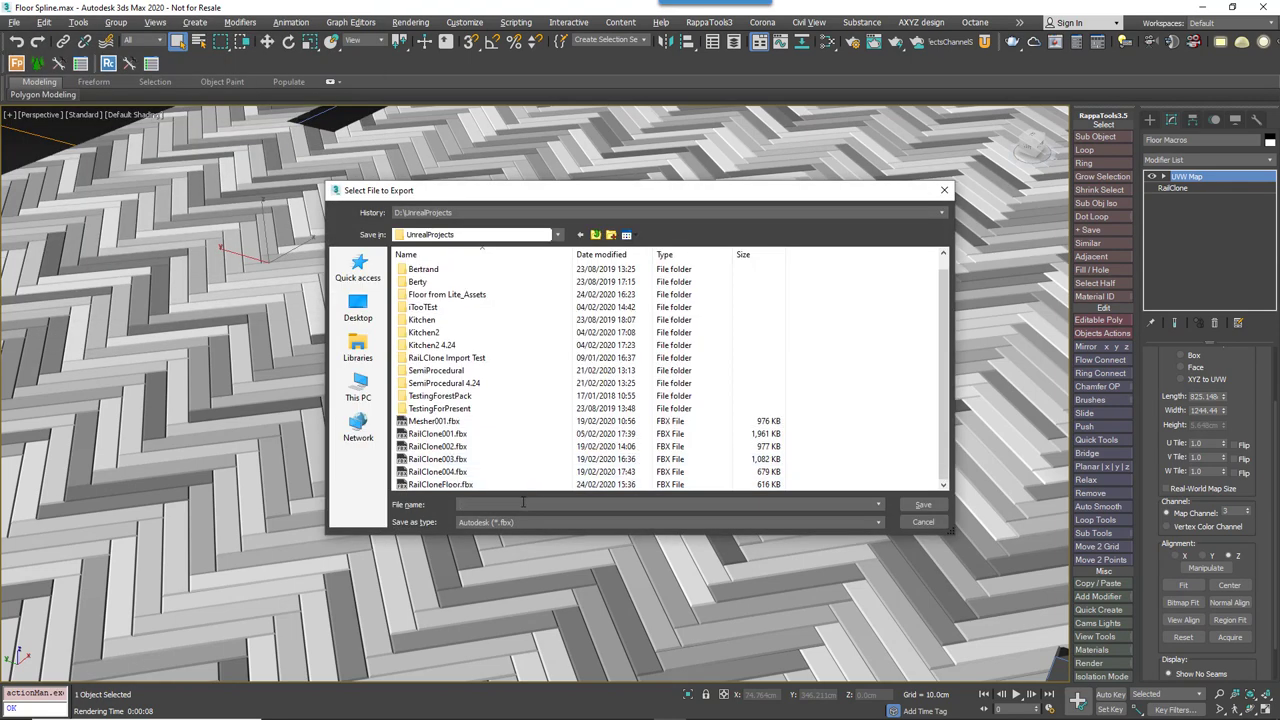
{"action": "left_click", "coordinate": [522, 503]}
{"action": "type", "text": "Floor 1"}
{"action": "key", "text": "Return"}
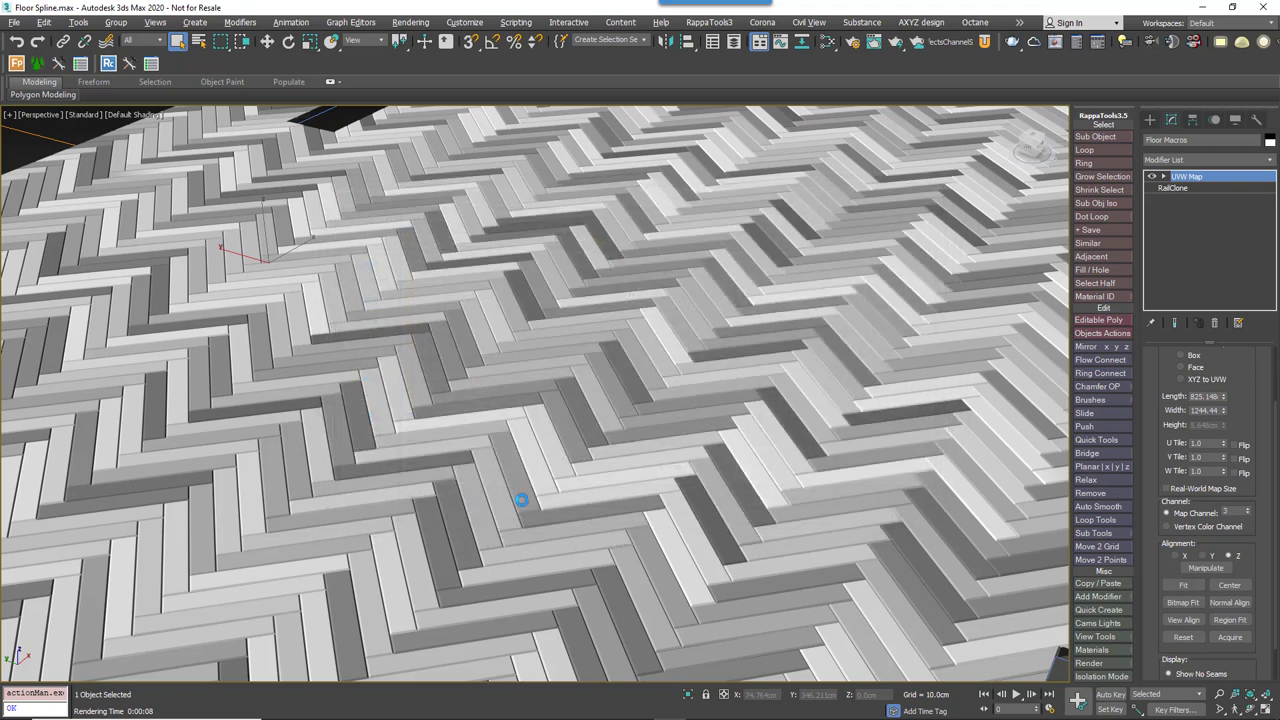